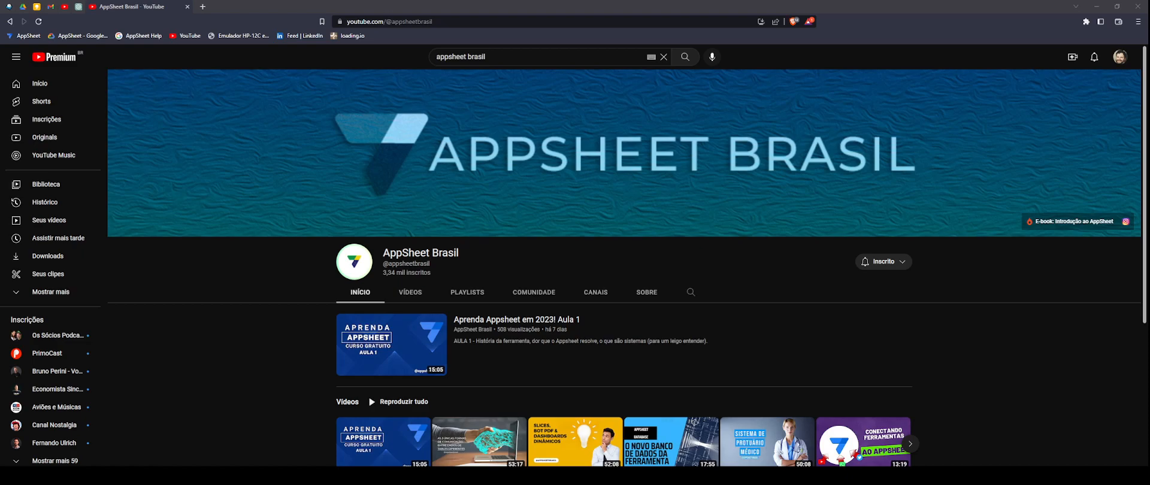
- Open a new empty browser tab next to the AppSheet Brasil YouTube channel page
click(228, 53)
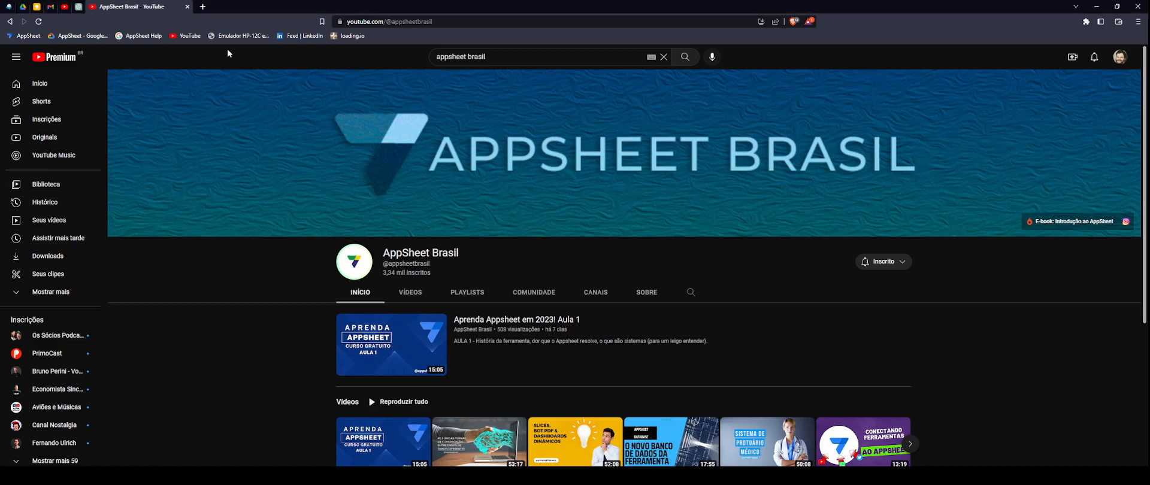
click(204, 7)
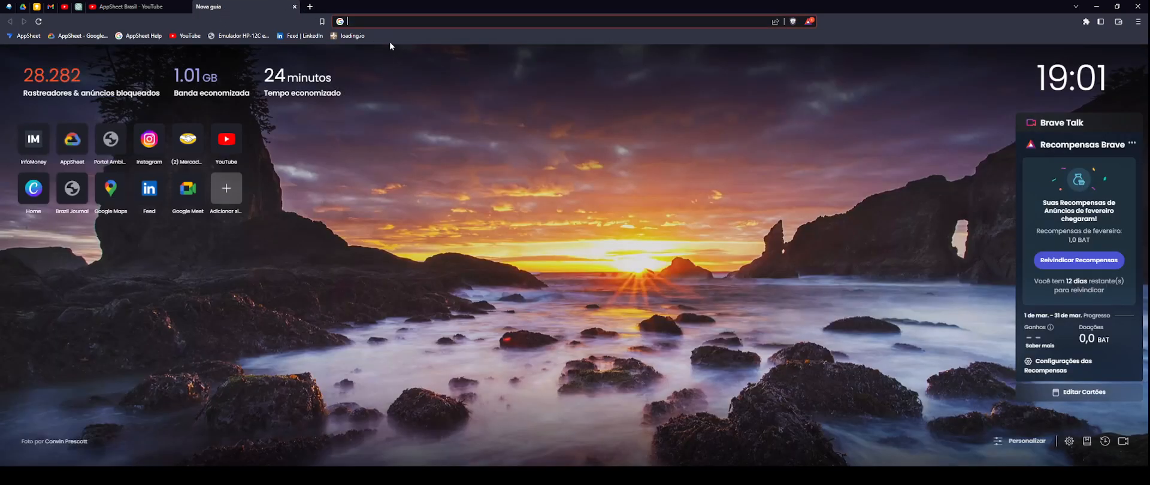
- Load appsheet.com in the new tab
text(appsheet.com)
key(Return)
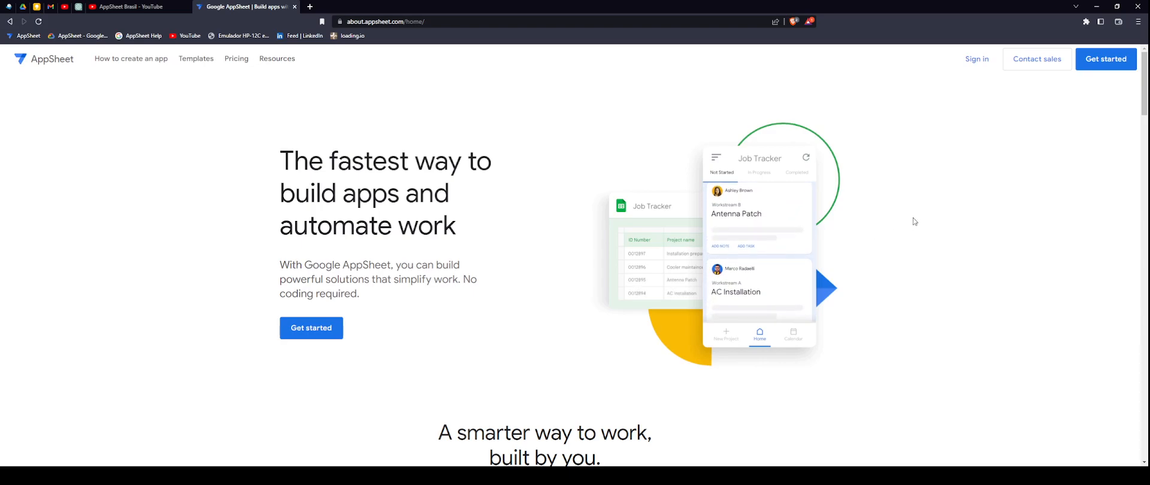
- Sign in to AppSheet with the Google account and allow it Drive and Sheets access
click(985, 59)
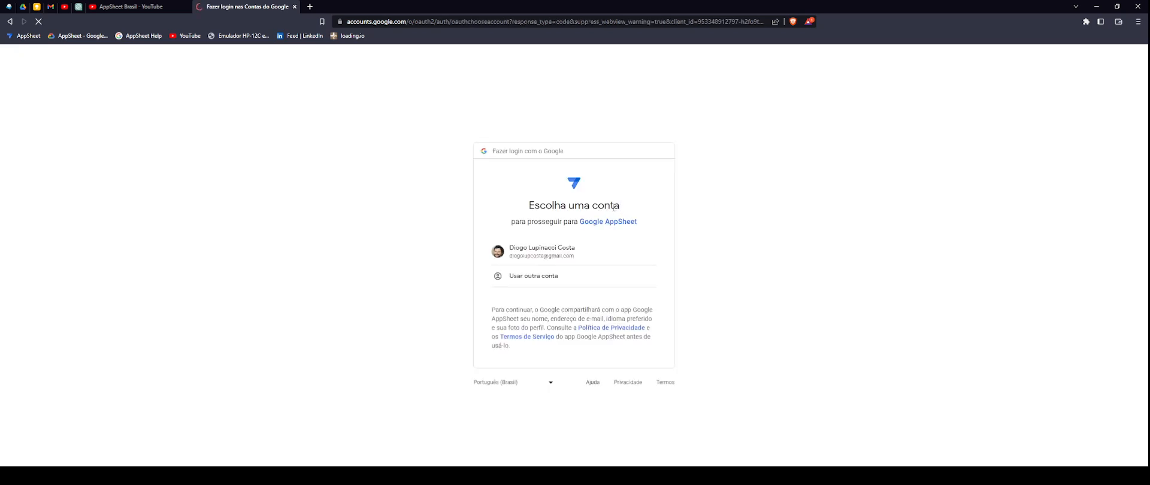
click(542, 253)
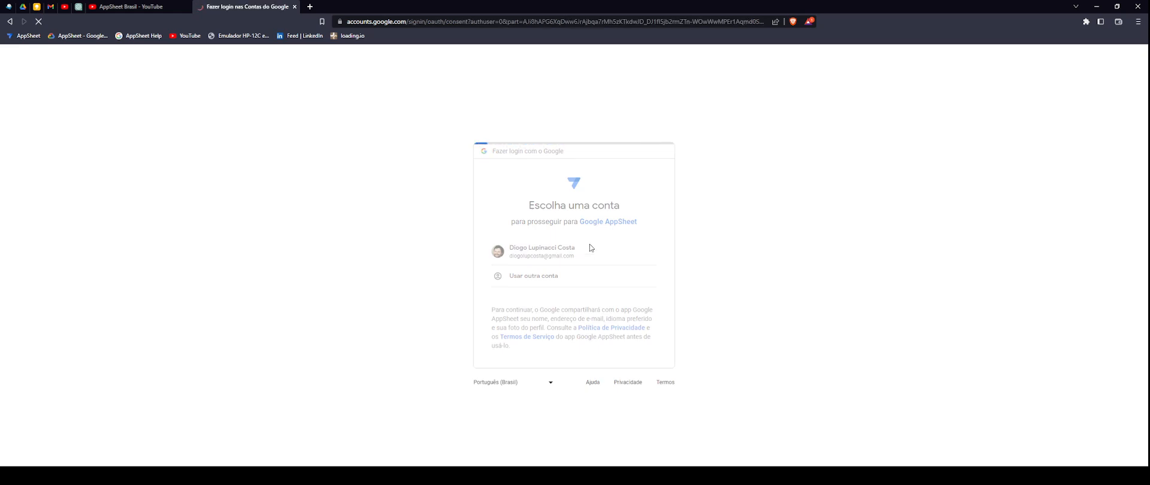
scroll(603, 240, down, 2)
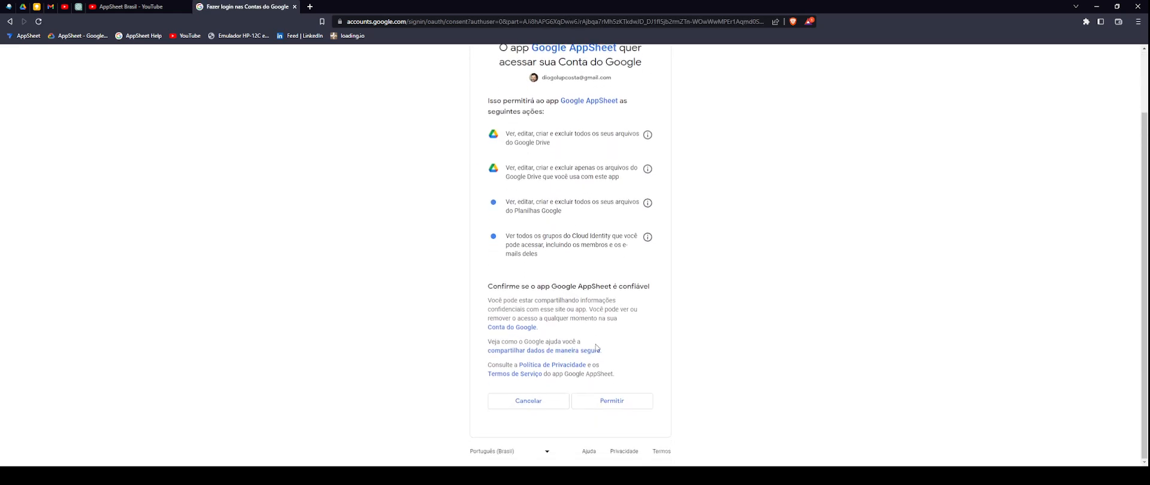
click(617, 403)
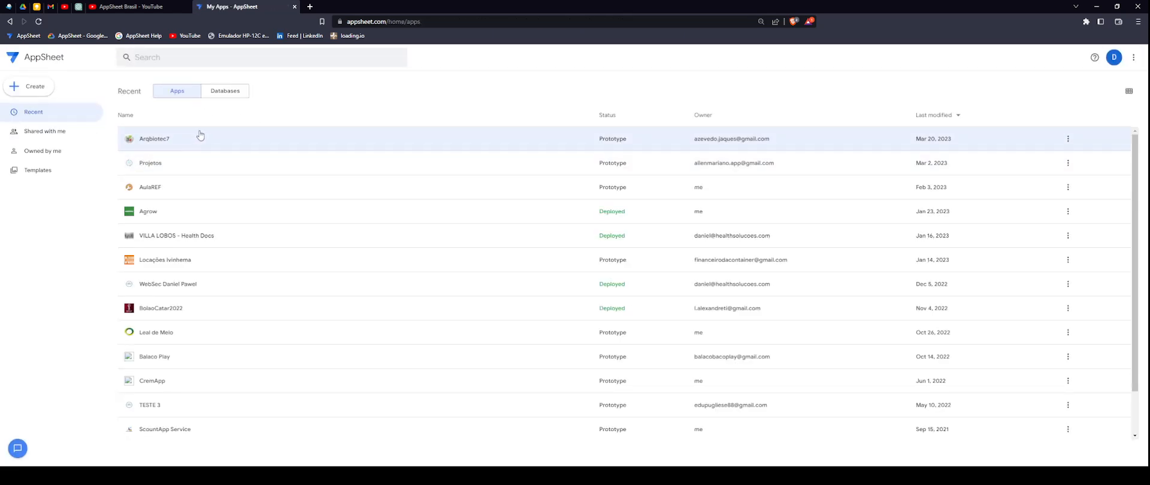
scroll(236, 216, down, 2)
scroll(258, 335, up, 2)
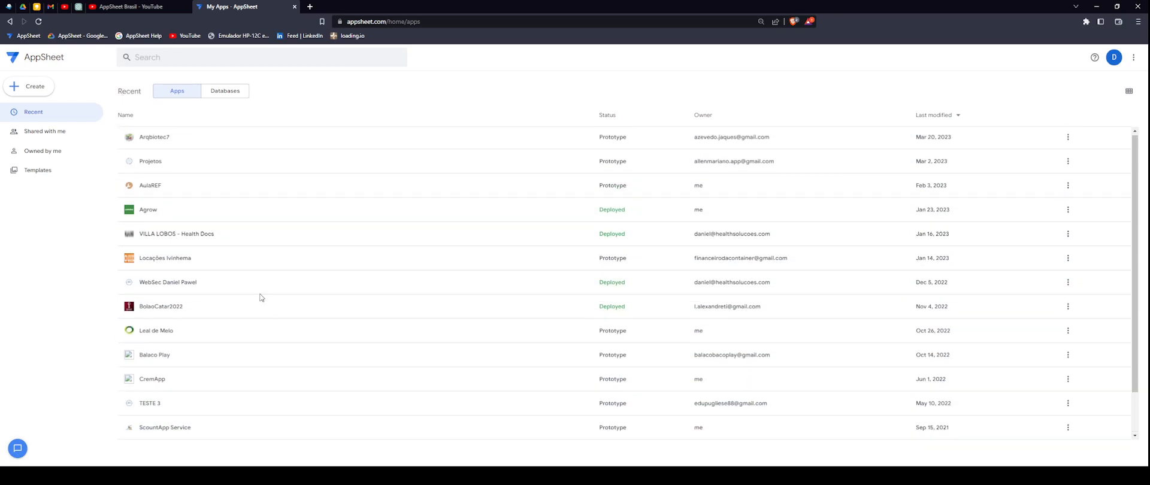
click(226, 91)
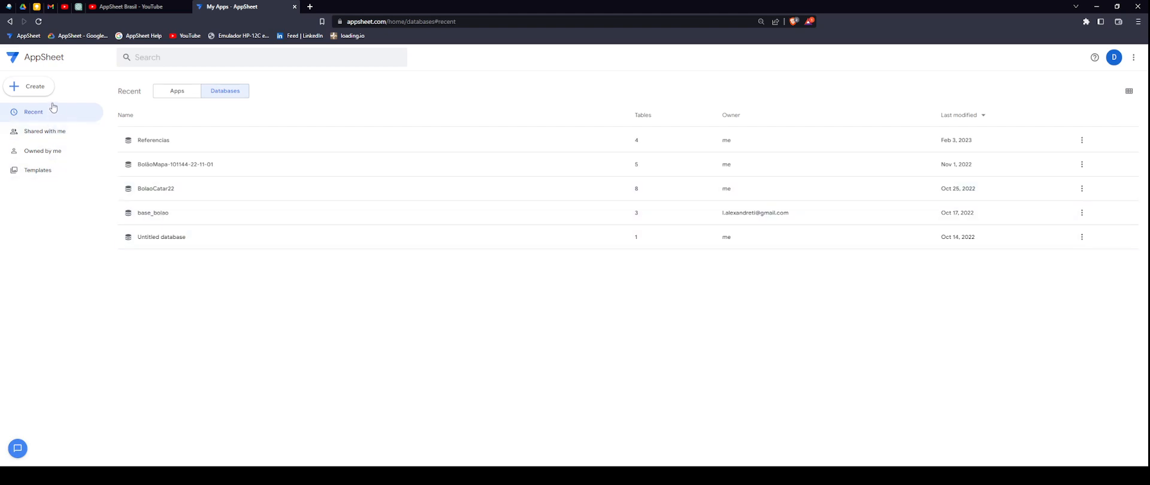
click(177, 90)
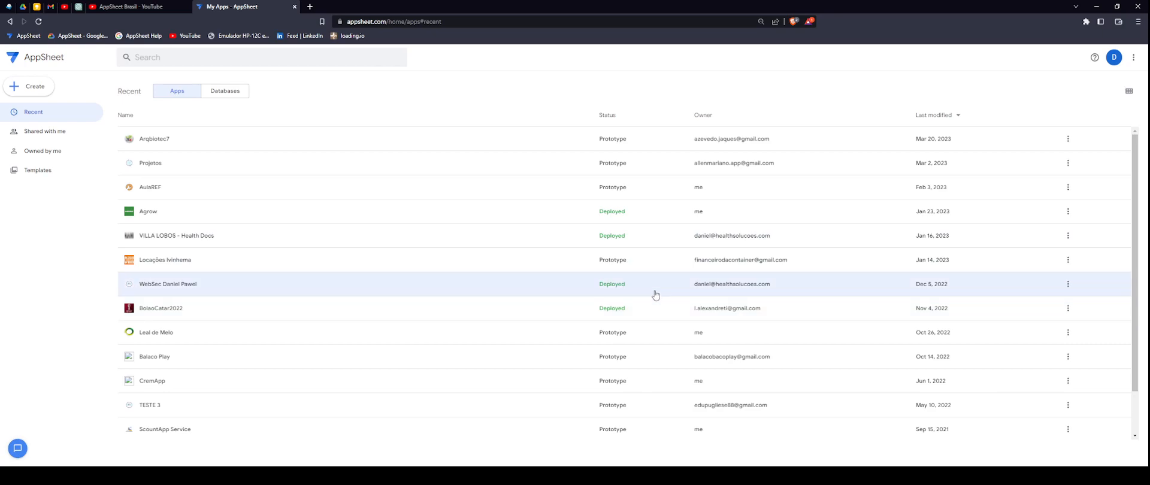
- Show the Create > App choices: existing data, template, or blank app
scroll(626, 324, down, 2)
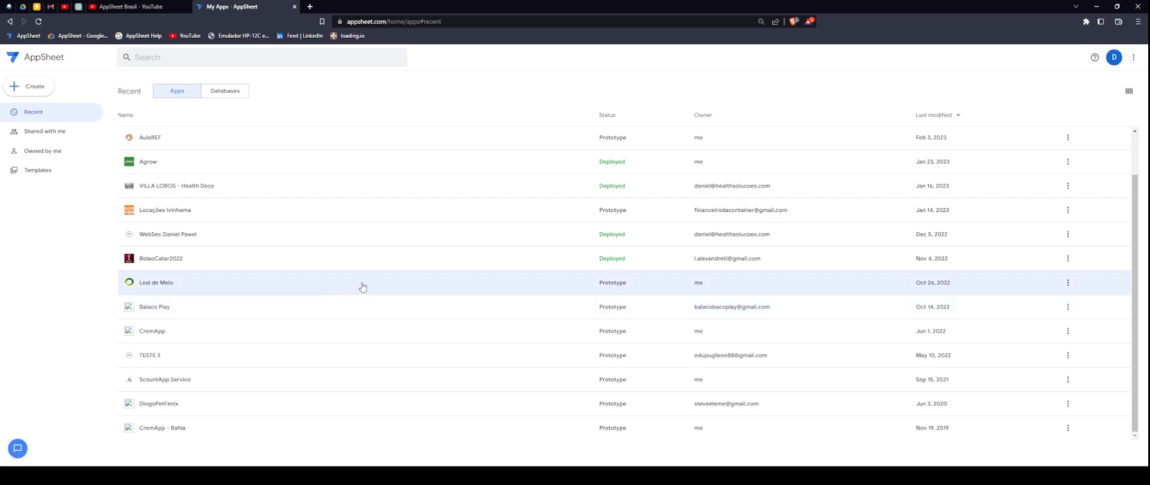
scroll(391, 306, up, 2)
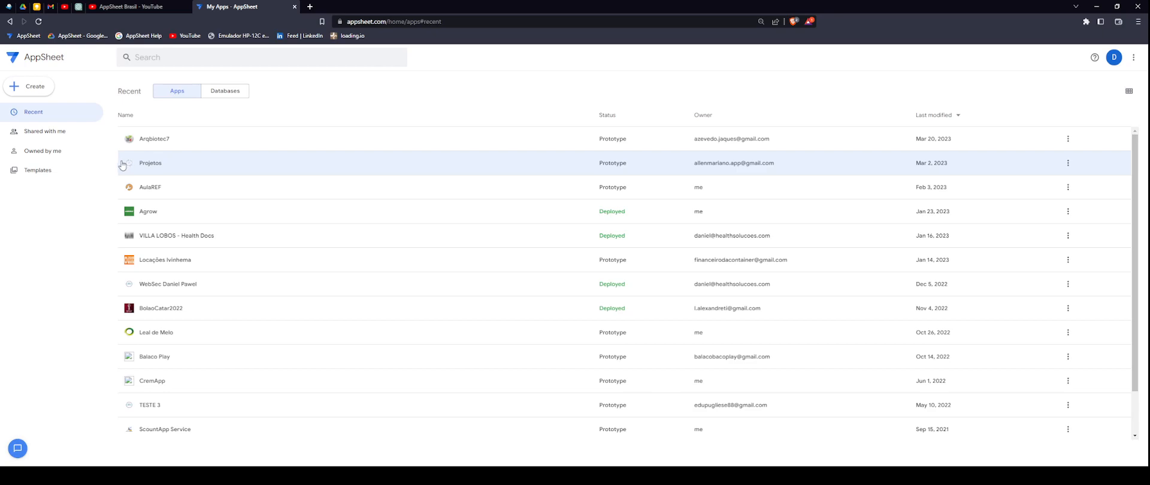
click(39, 90)
mouse_move(60, 111)
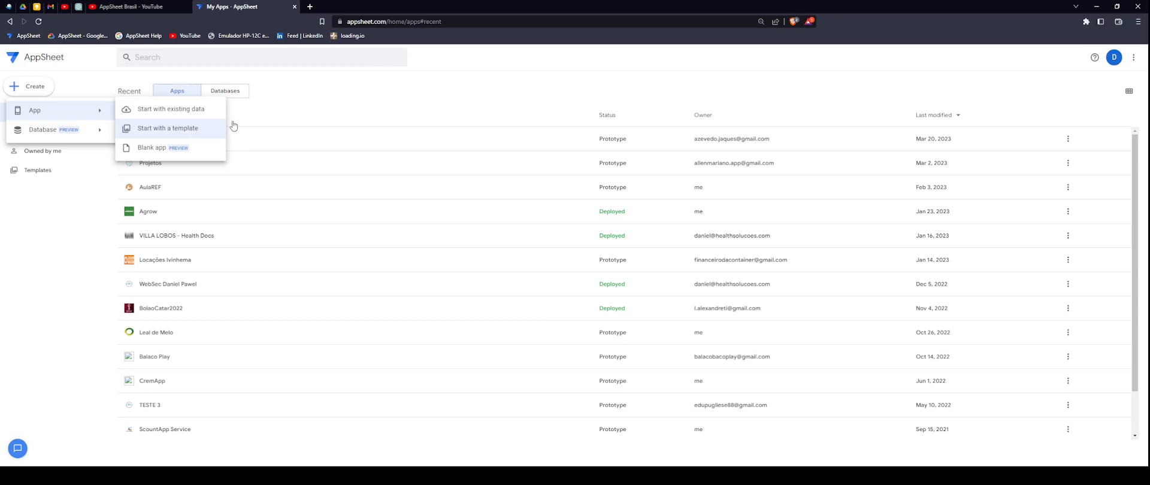
- Dismiss the Create menu and open the App templates gallery from the top-right menu
click(1142, 63)
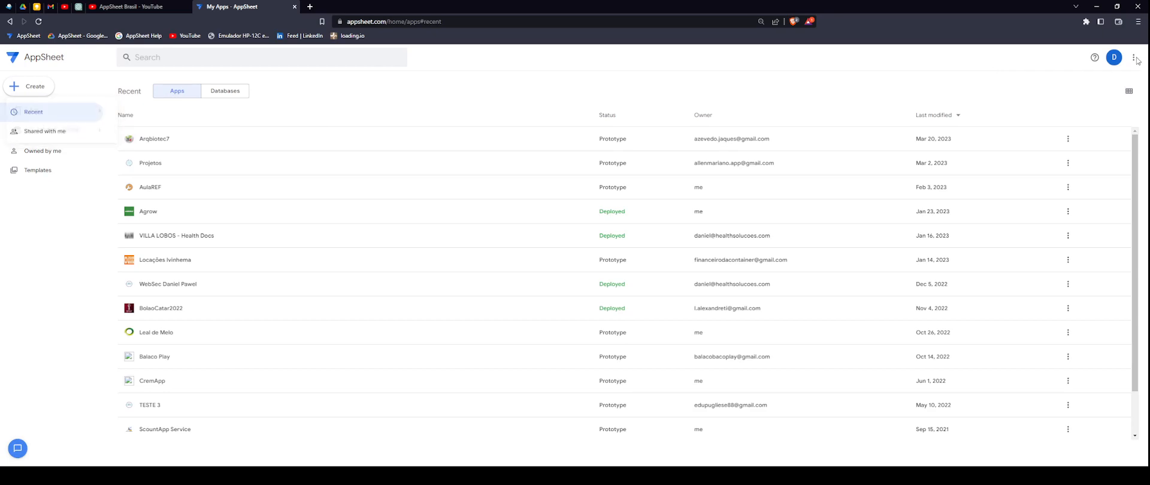
click(1133, 58)
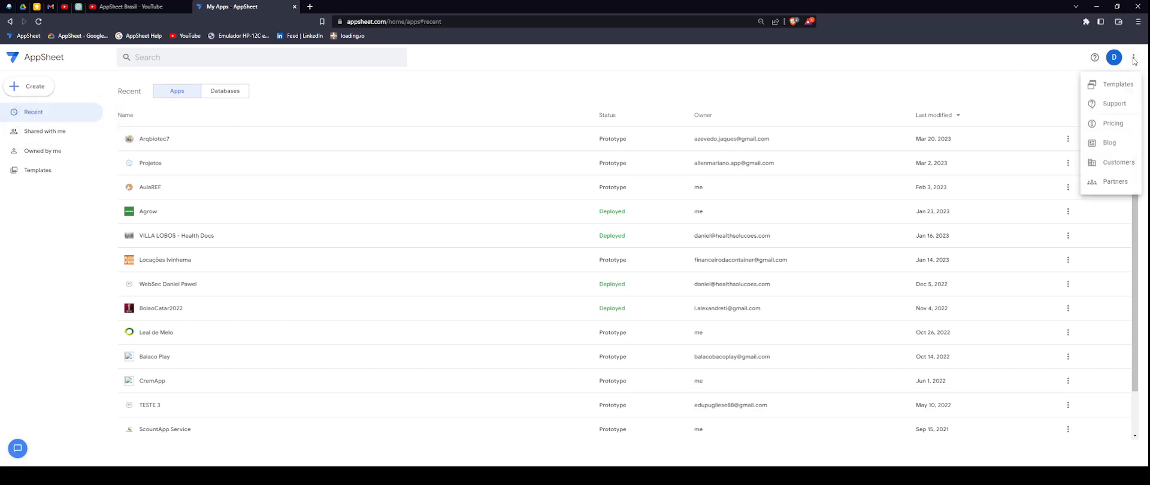
click(1120, 90)
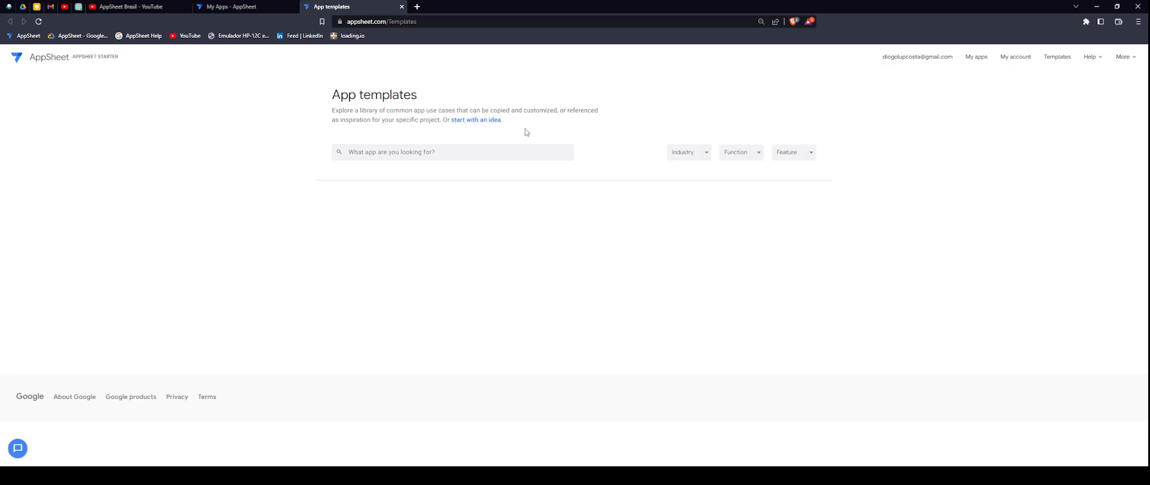
click(466, 155)
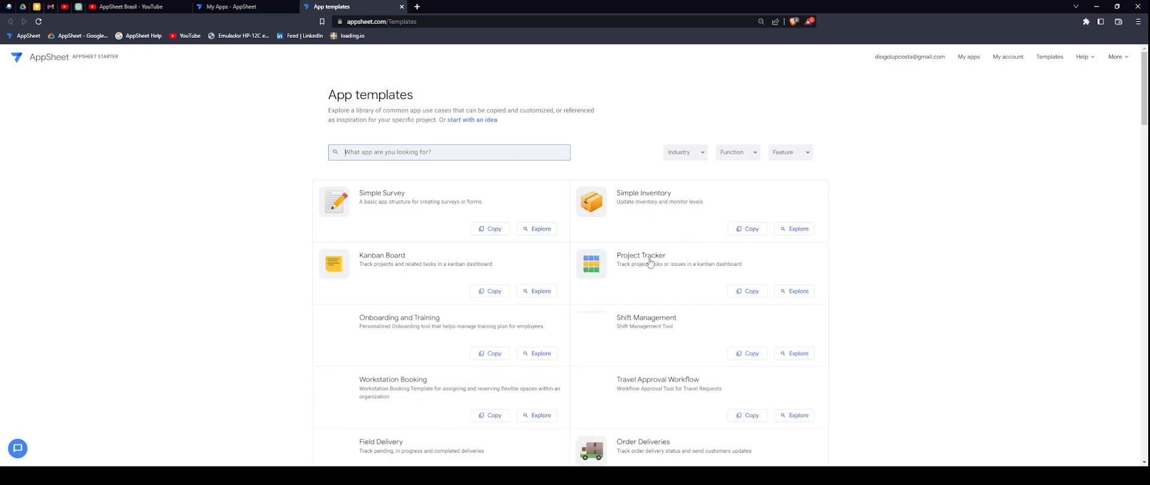
scroll(664, 287, down, 4)
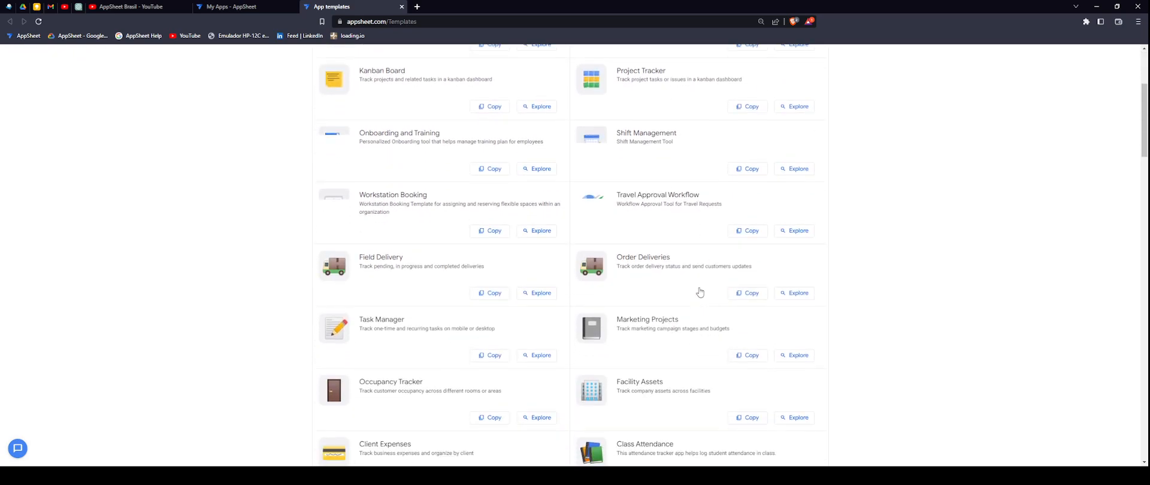
scroll(701, 297, down, 6)
scroll(706, 300, up, 10)
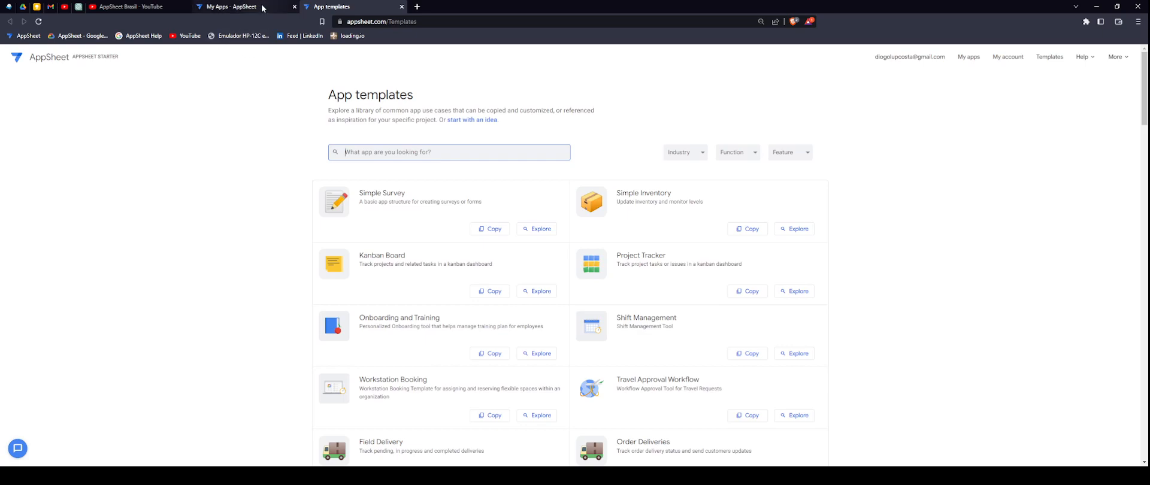
- Close the App templates tab and list the apps shared with me
click(401, 7)
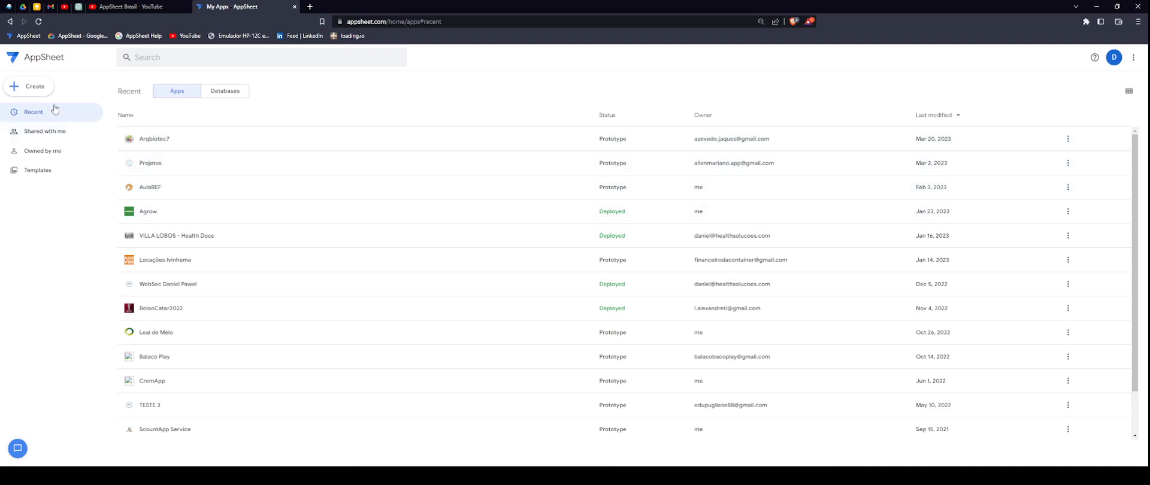
click(32, 89)
mouse_move(62, 113)
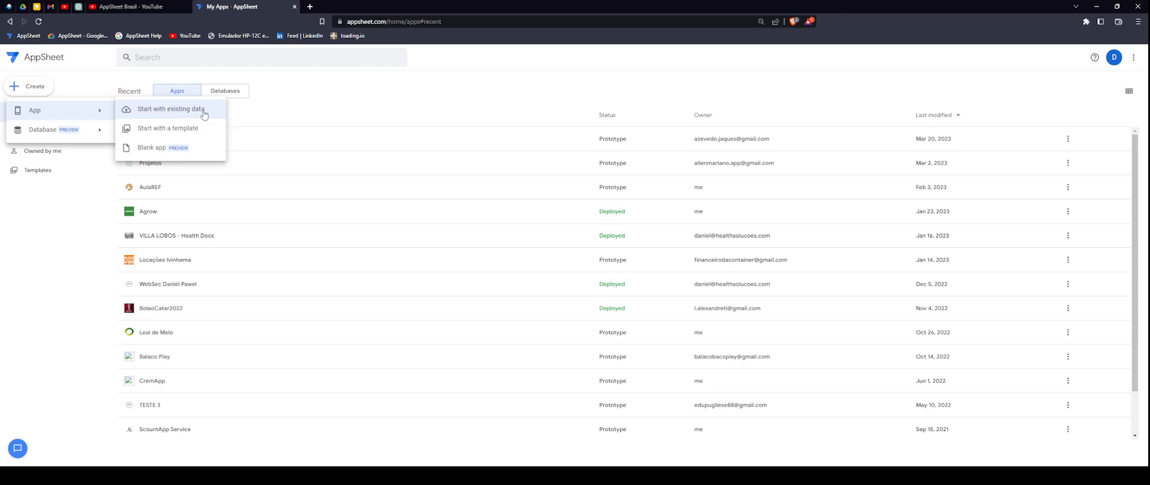
click(81, 208)
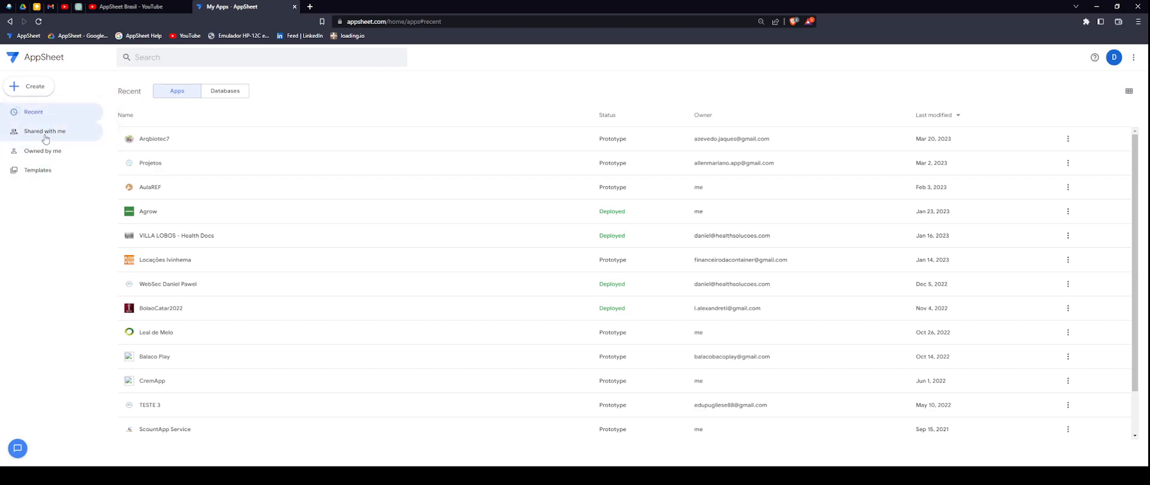
click(45, 135)
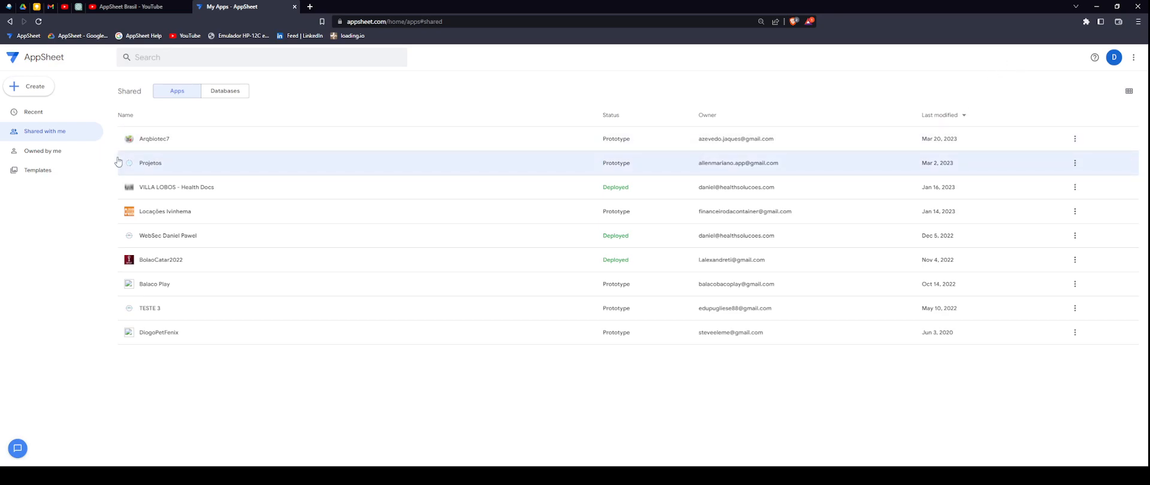
- Filter to Owned by me and list databases such as Referencias and BolaoCatar22
click(65, 157)
click(57, 170)
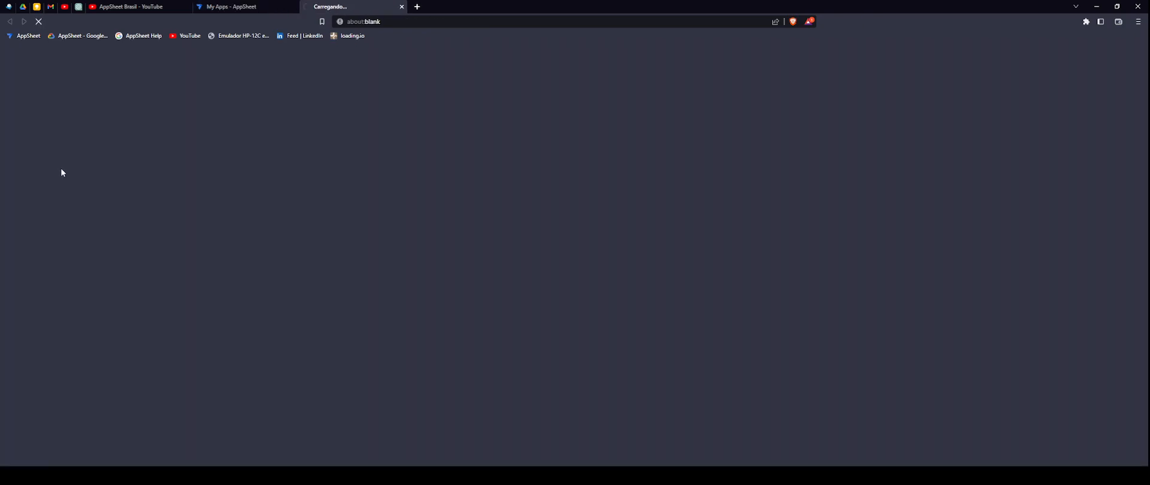
click(402, 7)
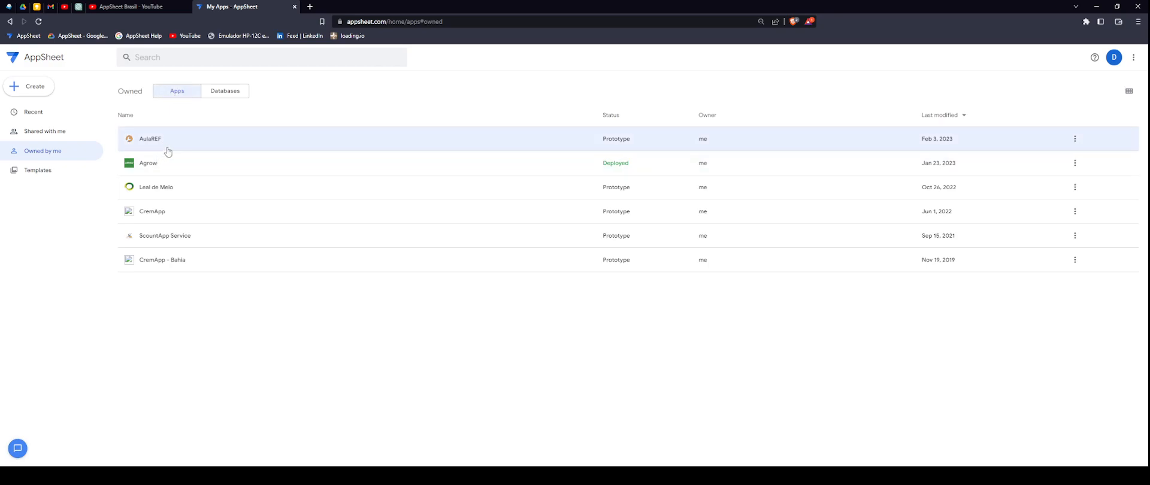
click(219, 91)
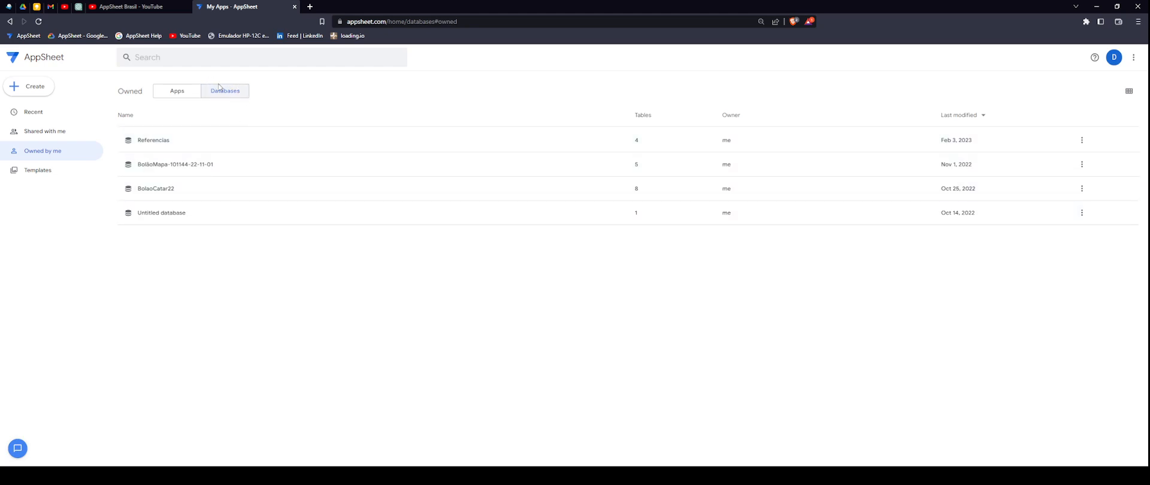
- List own apps like AulaREF, Agrow and CremApp, then open the D account menu
click(178, 92)
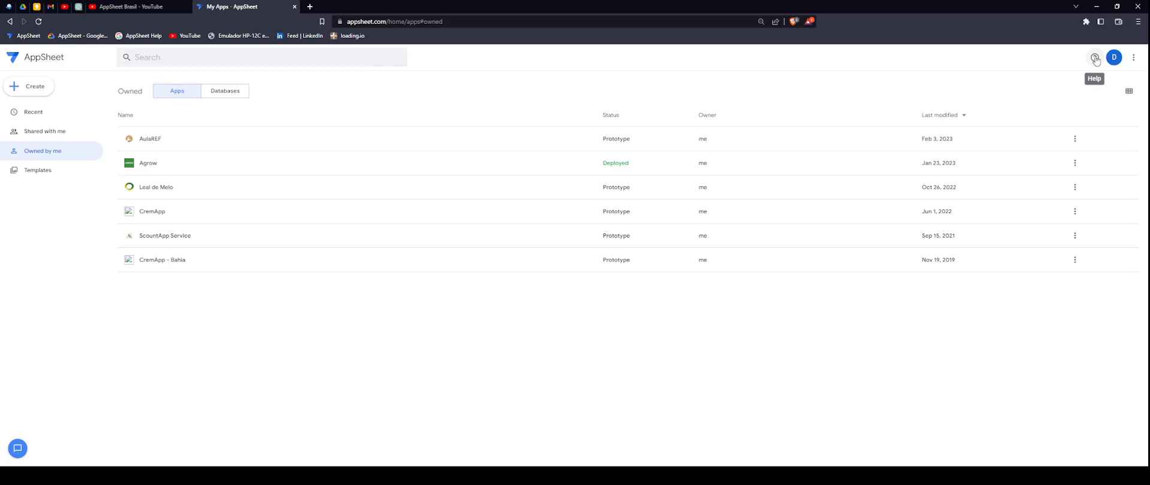
click(1114, 58)
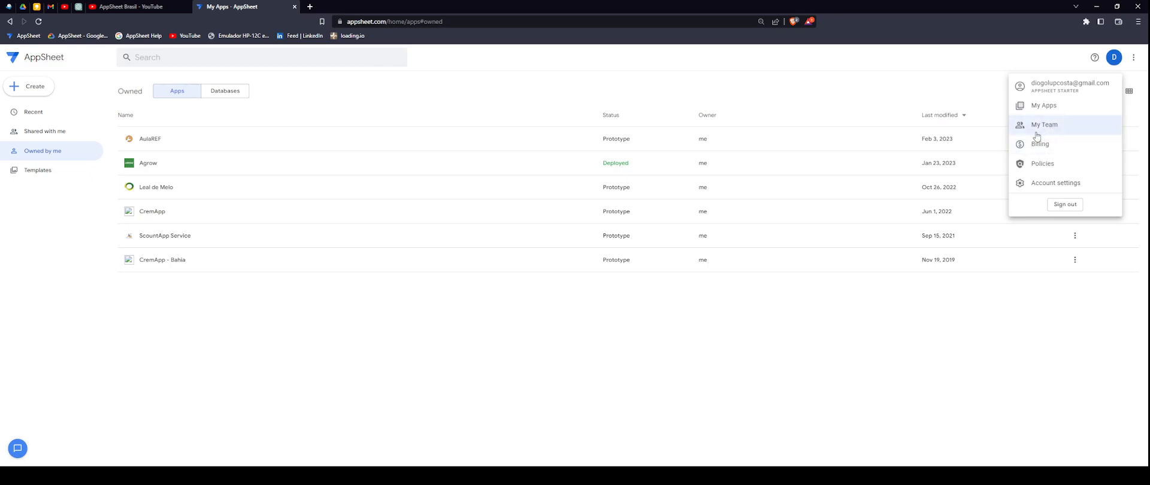
- Open account Settings and view the App Creator default folder path /appsheet/data
click(1061, 186)
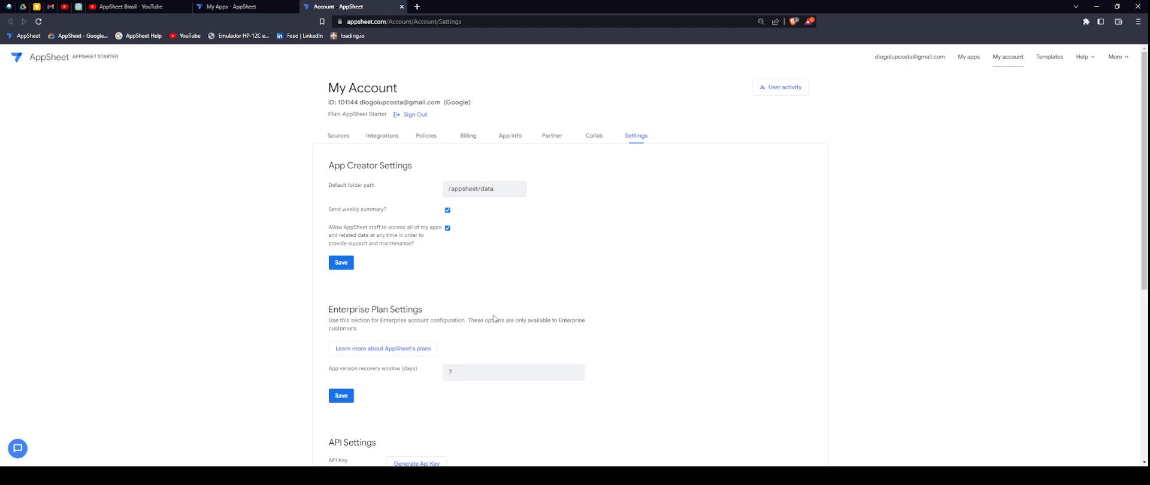
scroll(583, 296, down, 3)
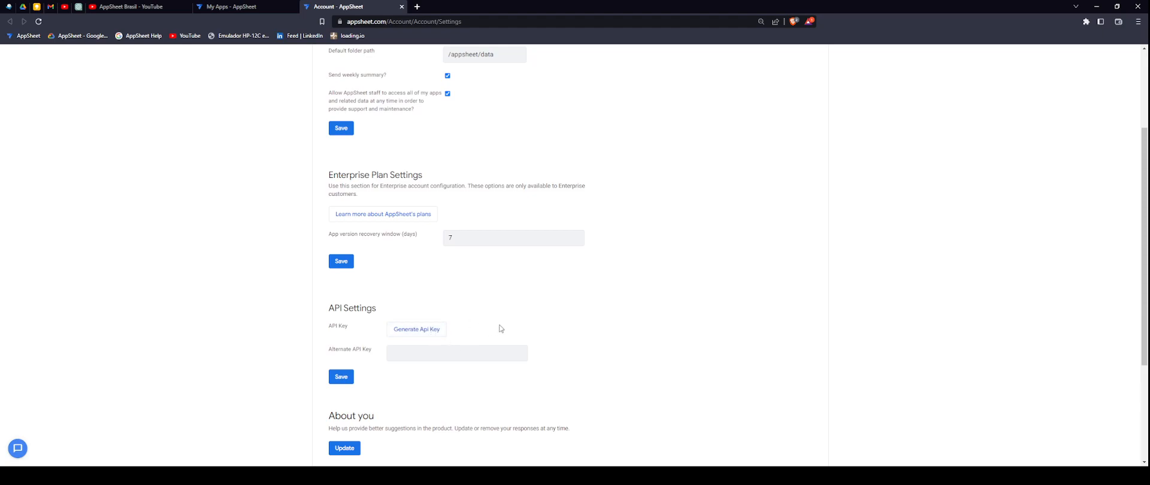
scroll(508, 331, up, 2)
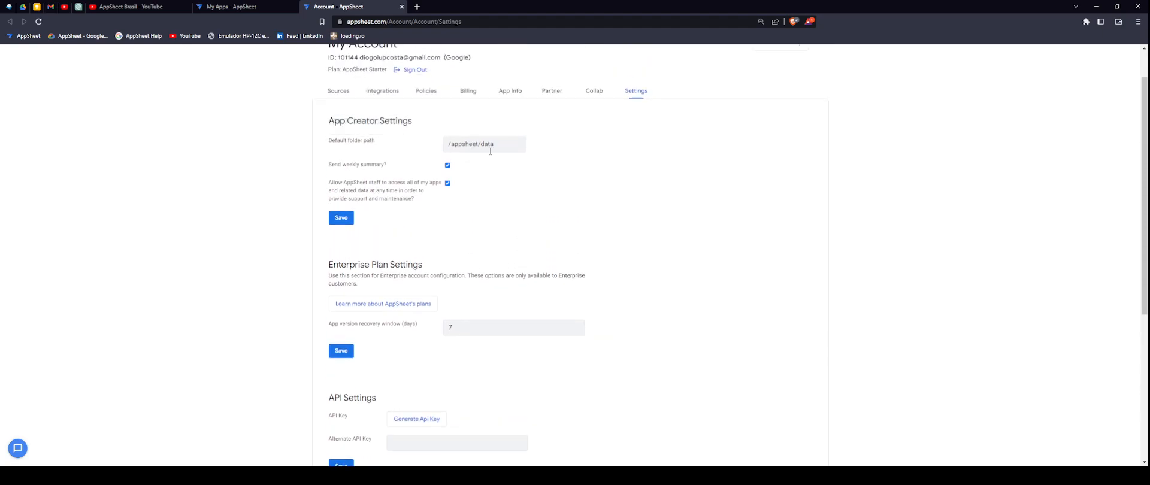
- Highlight the /appsheet/data folder path, then return to the My Apps tab
drag(505, 144, 450, 144)
click(454, 145)
mouse_move(454, 145)
mouse_down()
mouse_move(497, 145)
mouse_move(447, 145)
mouse_up()
click(499, 145)
click(526, 158)
scroll(605, 200, down, 1)
scroll(575, 234, up, 2)
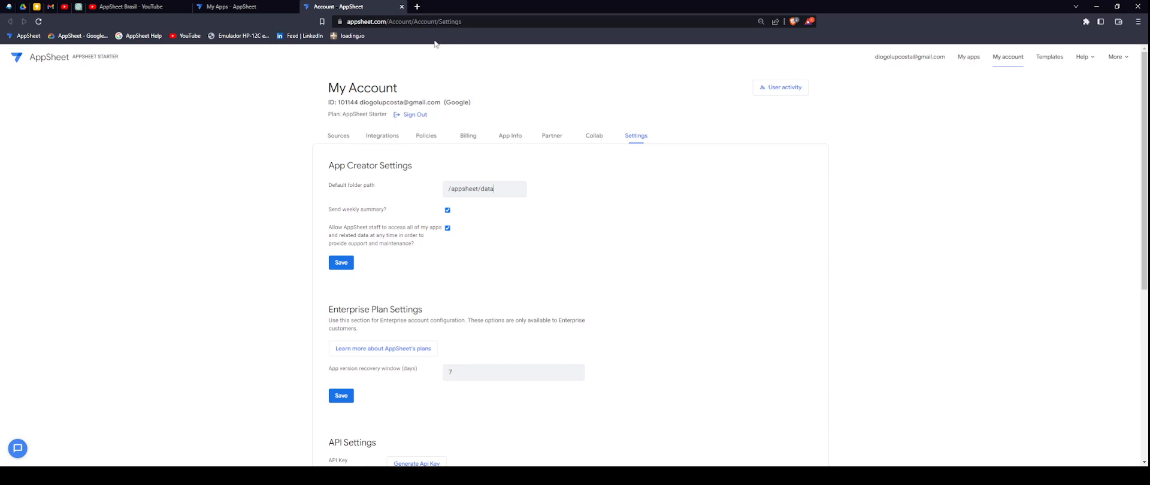
click(268, 7)
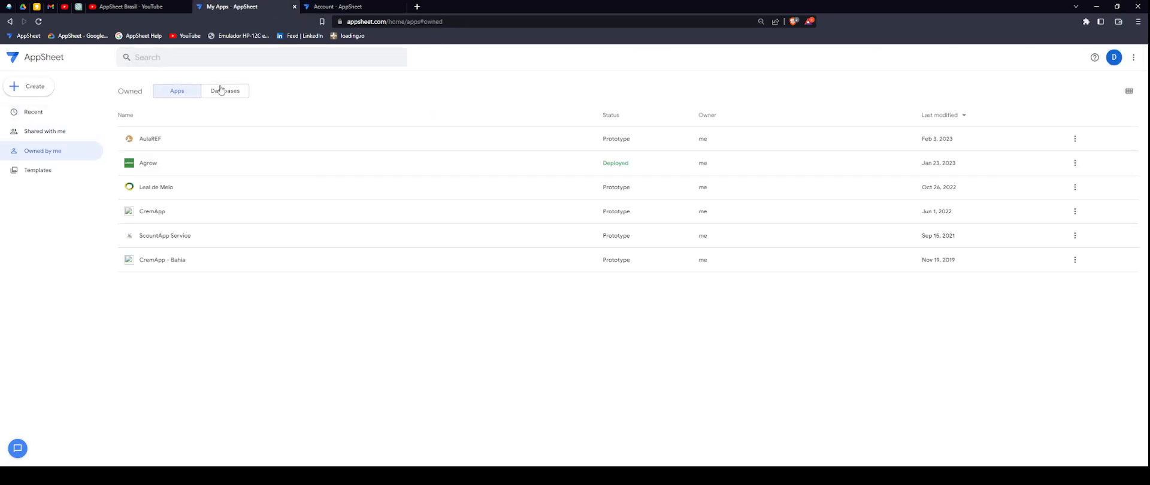
- Open a new Brave tab and go to drive.google.com to reach My Drive
click(417, 7)
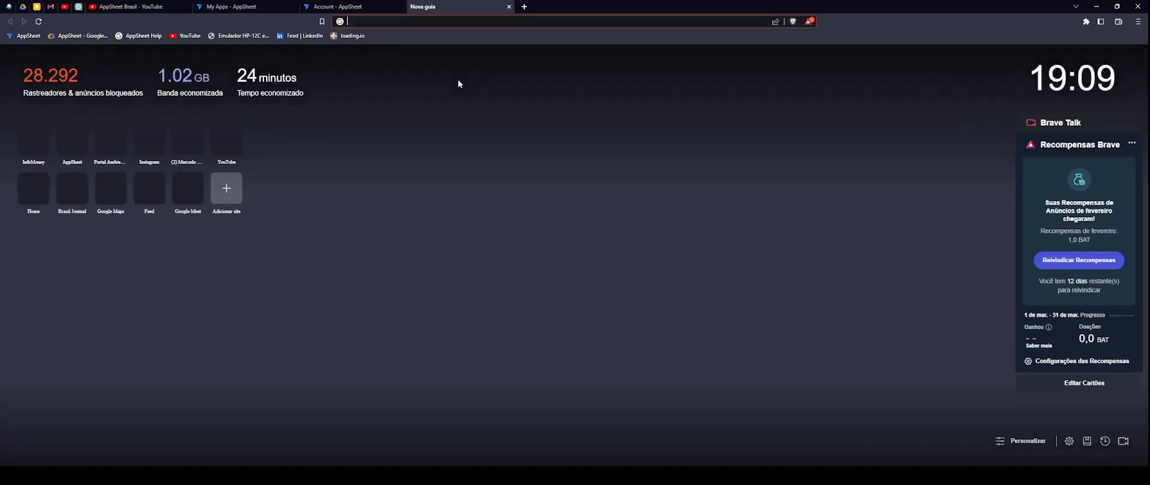
text(DRIVE)
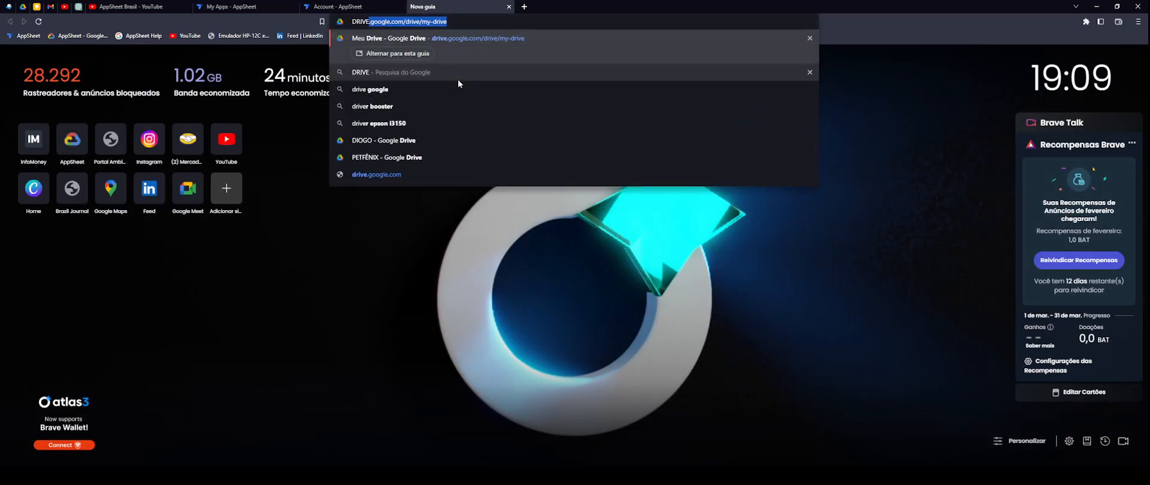
text( GOO)
key(BackSpace)
key(BackSpace)
key(BackSpace)
key(BackSpace)
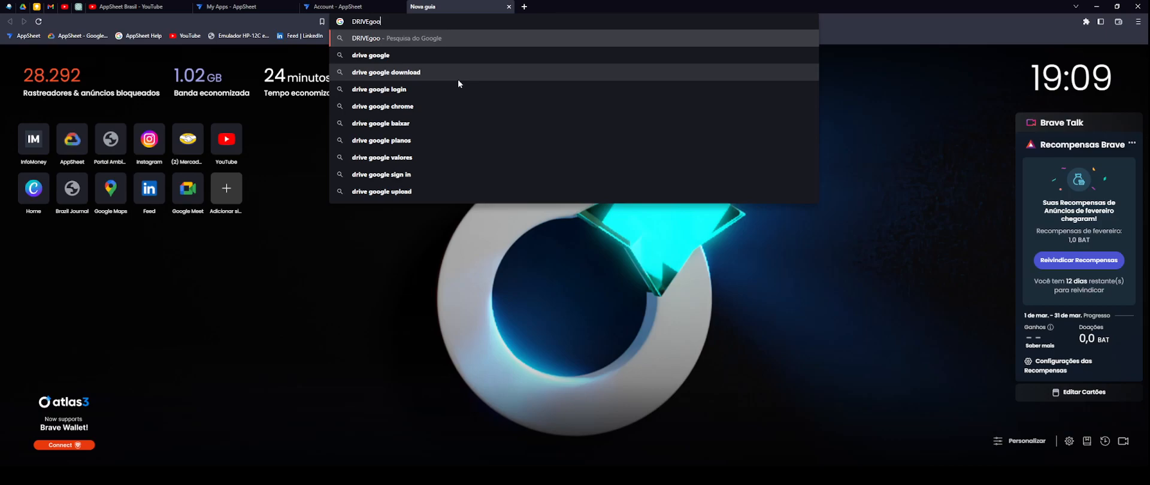
text(.GOOGLE.CO)
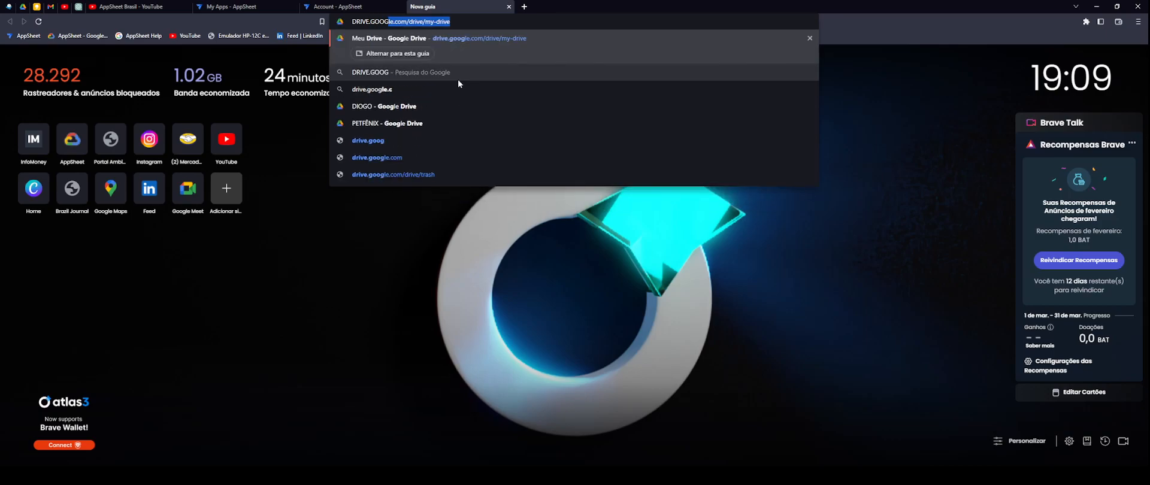
text(m)
key(Return)
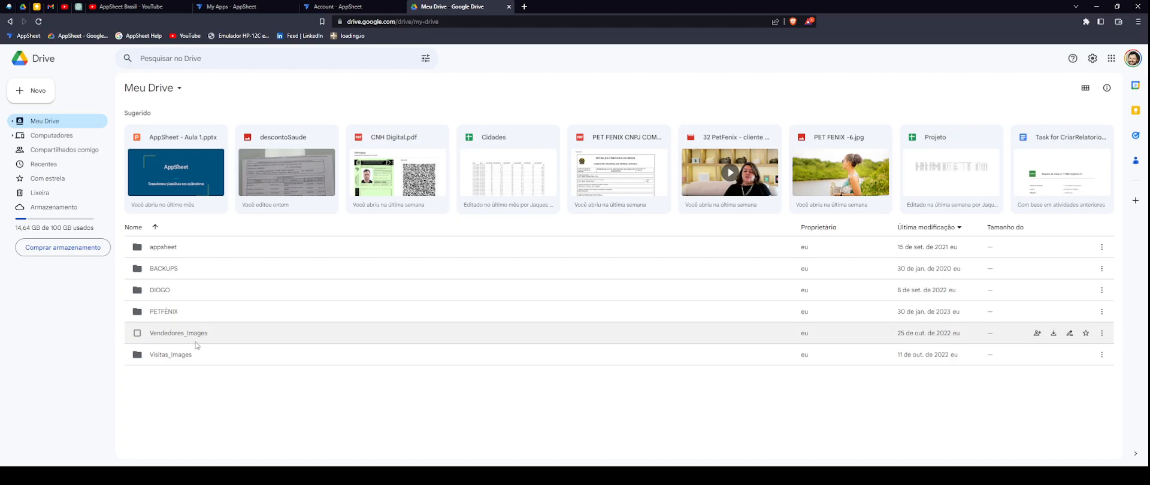
- Inside the appsheet folder, create a new blank Google Sheets spreadsheet from Novo
double_click(168, 247)
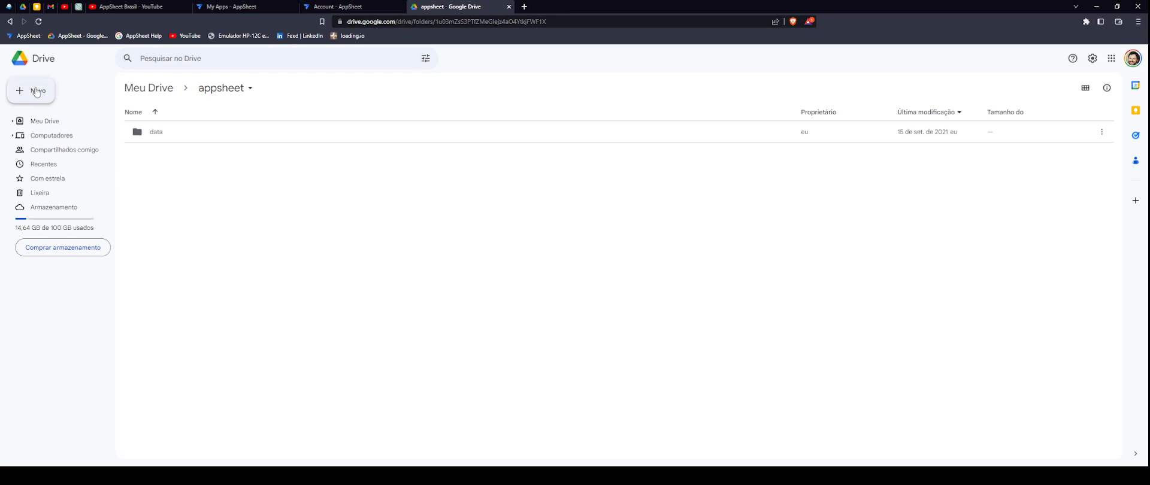
click(36, 92)
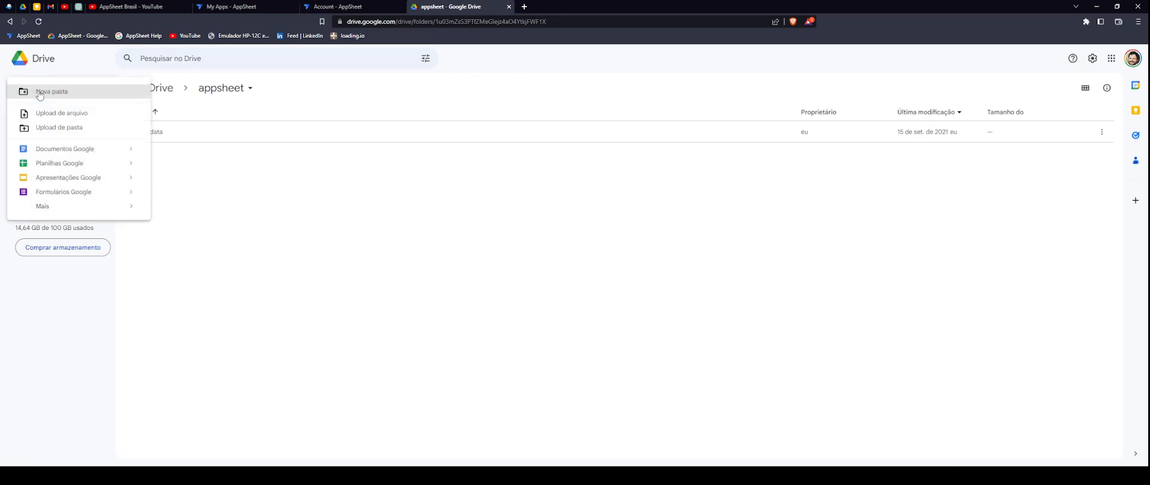
mouse_move(130, 163)
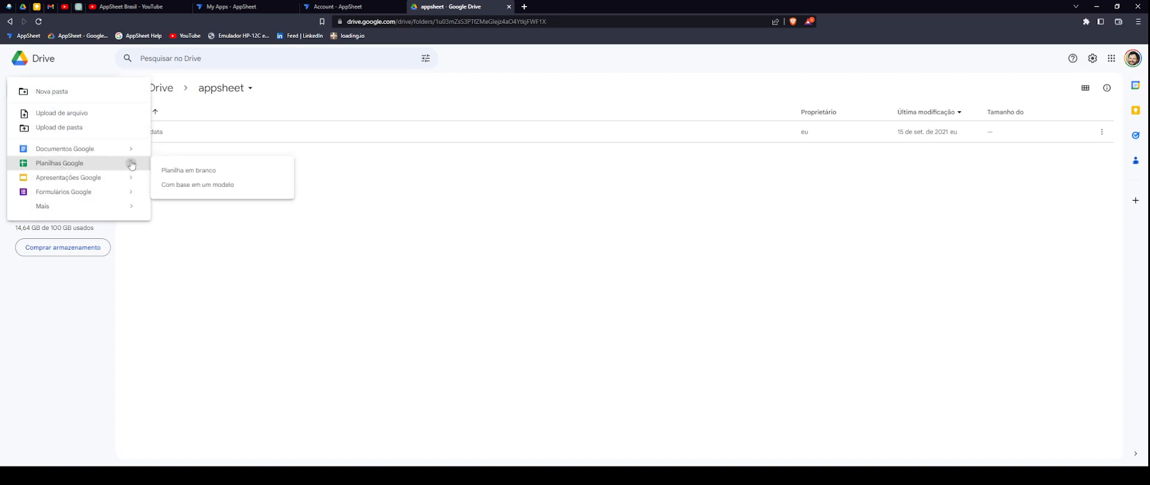
click(212, 173)
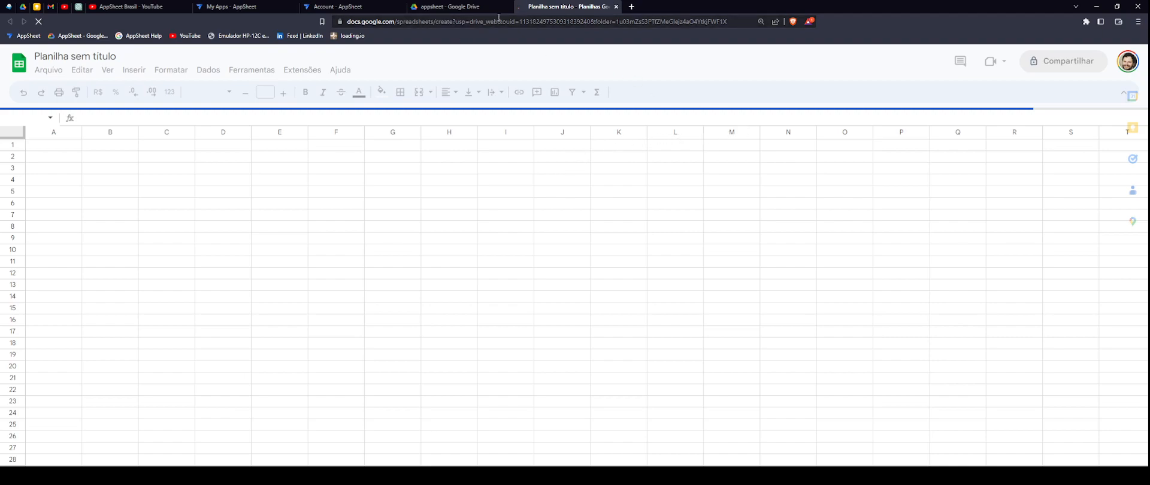
- Return to the new spreadsheet, close the Account - AppSheet tab and move the My Apps tab after Drive
click(473, 7)
click(569, 7)
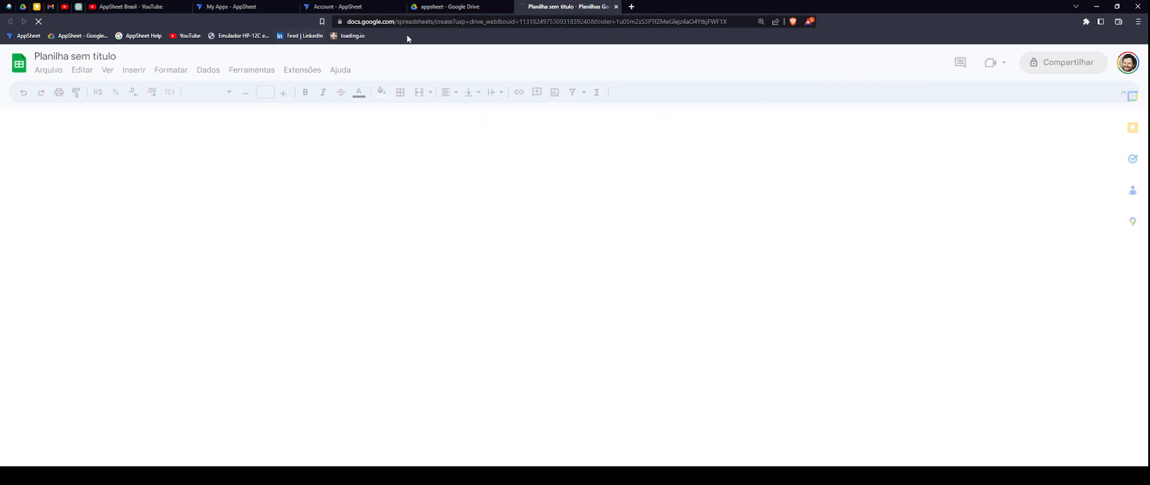
click(402, 6)
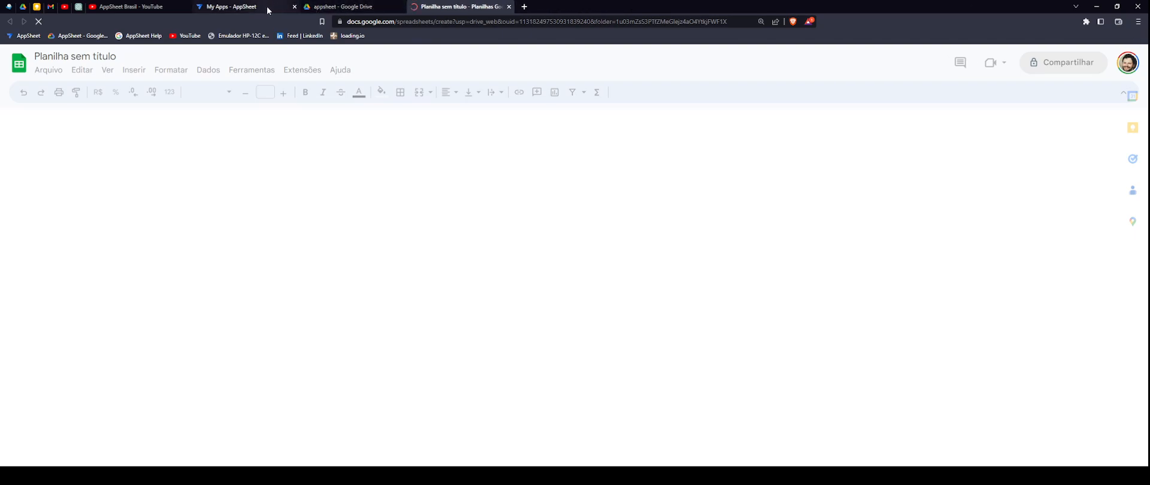
drag(268, 8, 353, 7)
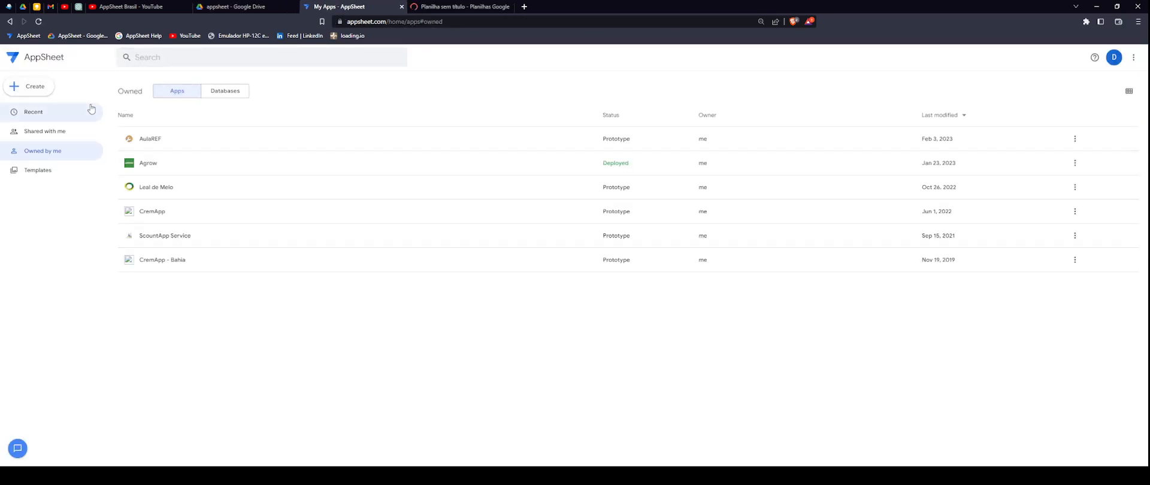
- Start a new AppSheet app via Create > App > Start with existing data
click(40, 90)
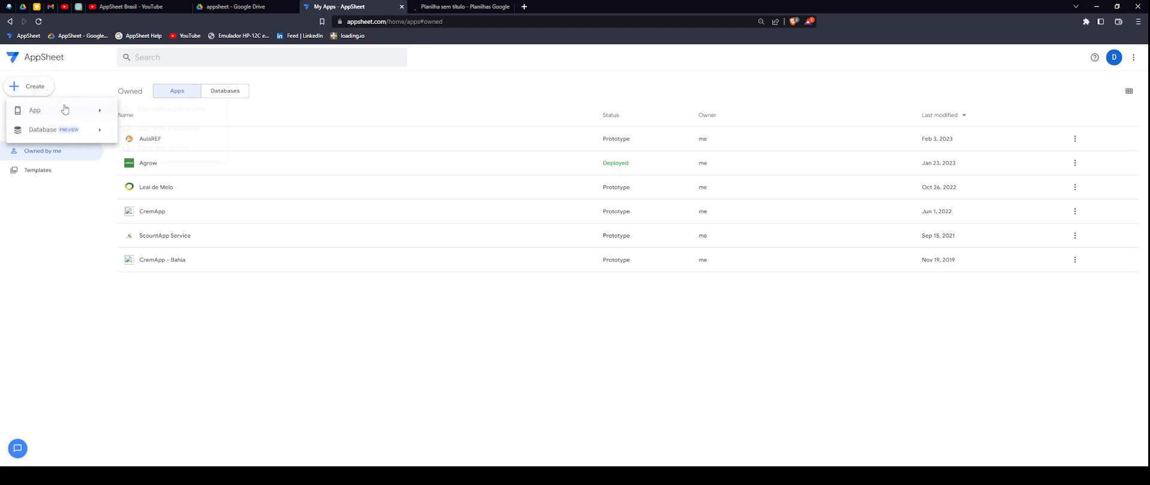
mouse_move(74, 114)
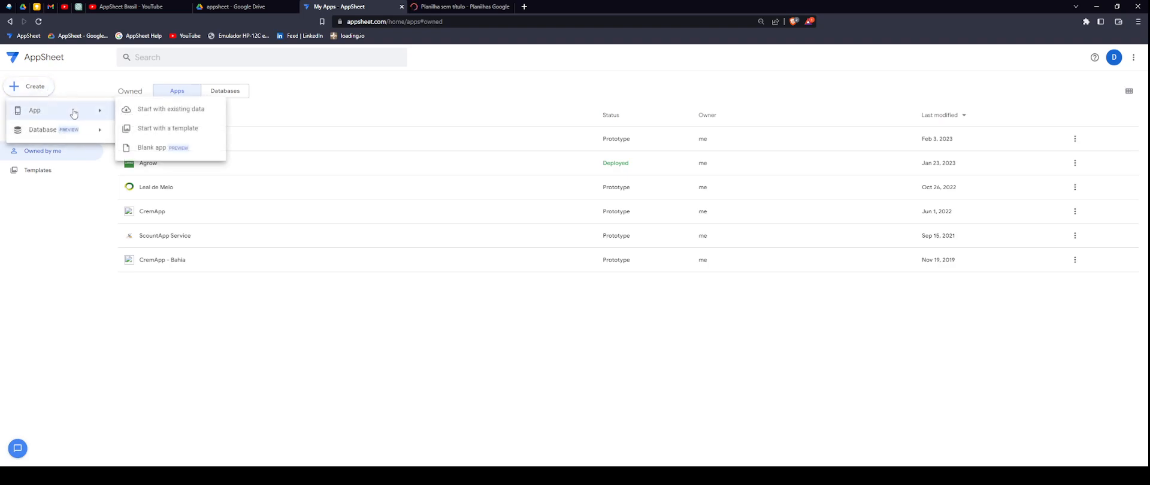
click(196, 111)
- Name the app 'Curso de Apppsheet 2023' and set its category to Education & Training
drag(526, 99, 450, 178)
text(aUL)
key(BackSpace)
key(BackSpace)
key(BackSpace)
text(CursoEm)
key(BackSpace)
key(BackSpace)
text(em)
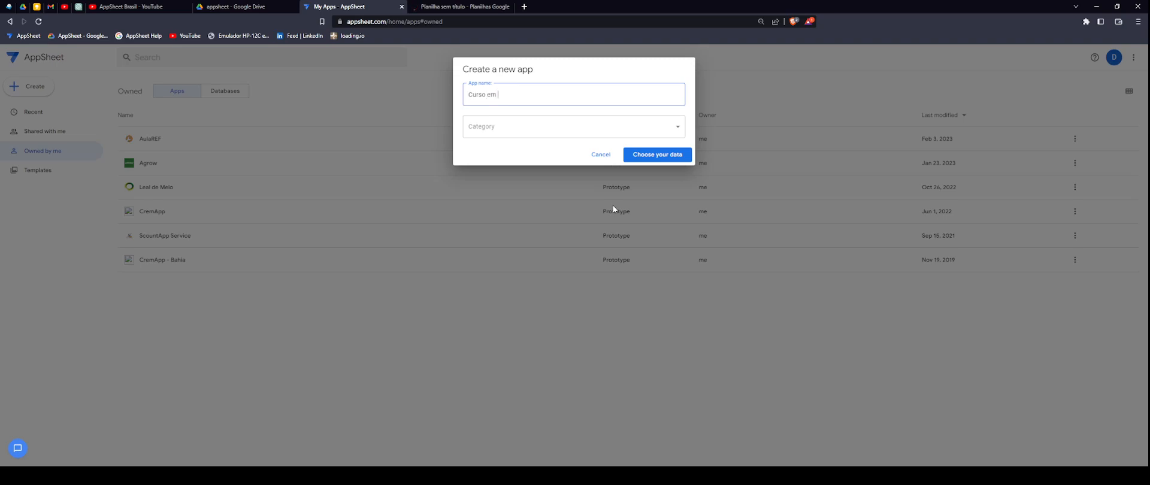
text( Ap)
key(BackSpace)
key(BackSpace)
text(de Apopppsheet 2023)
click(671, 127)
click(672, 127)
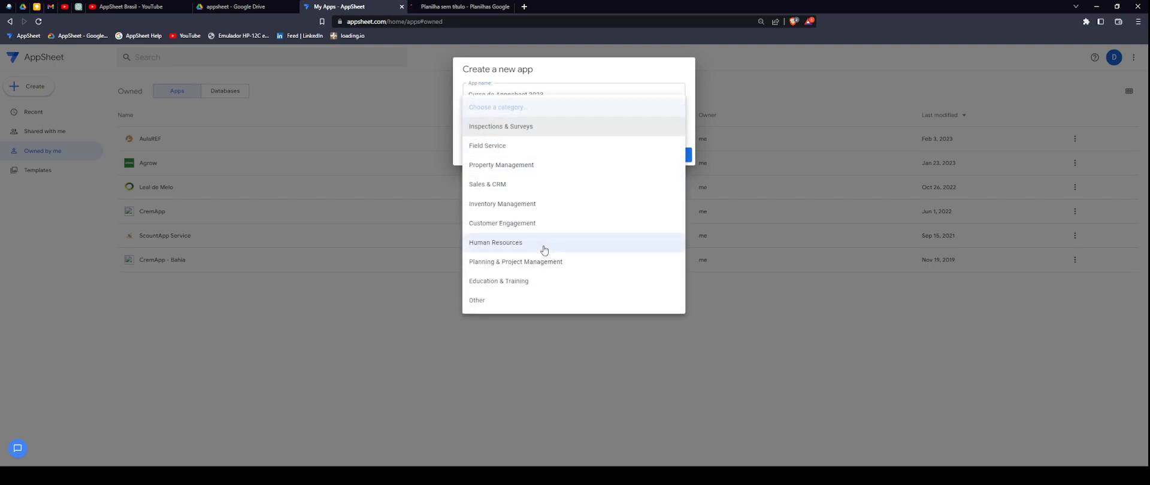
click(526, 281)
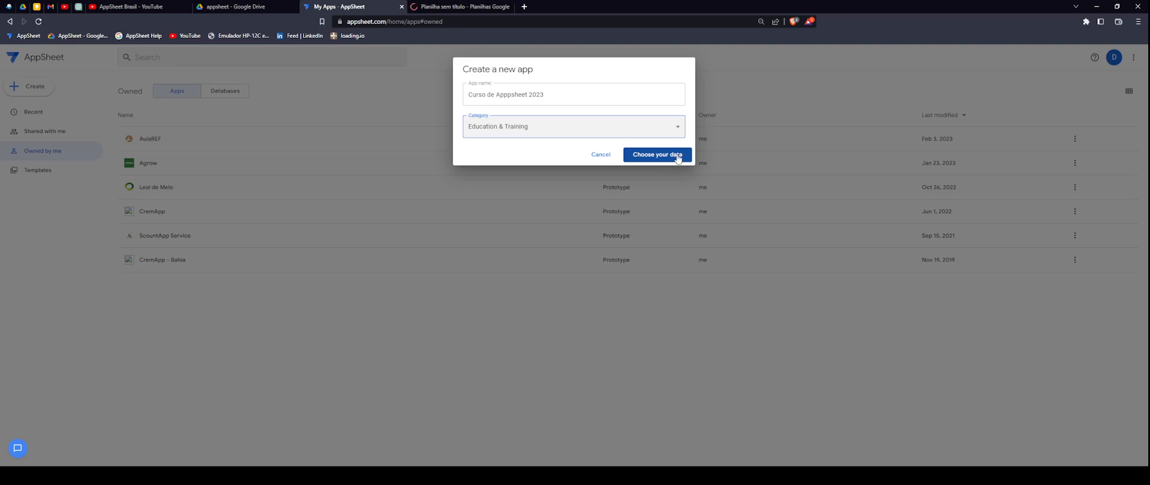
- Choose Your Data to bring up the data source options for the new app
click(678, 157)
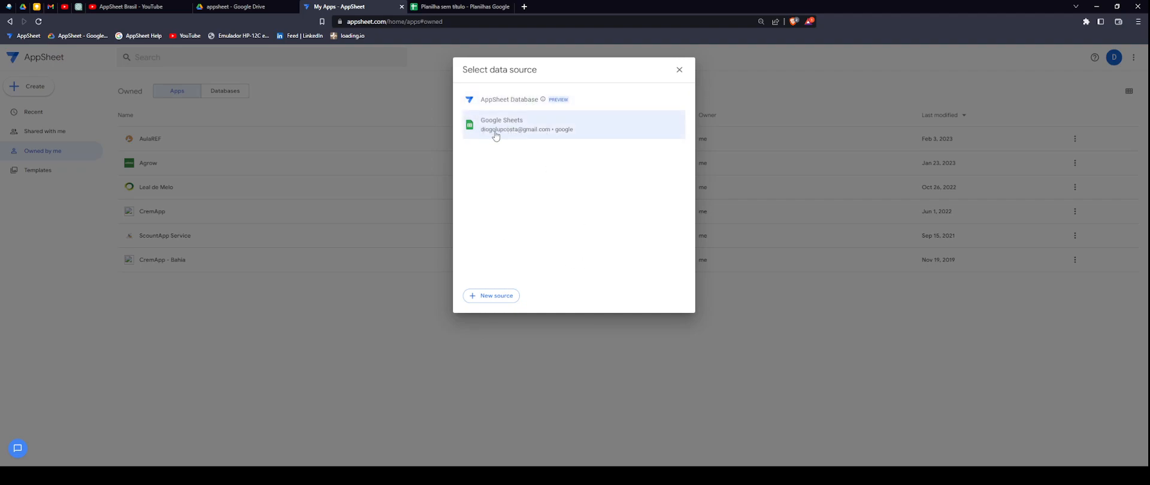
- Title the spreadsheet 'Curso Appsheet 2023' and rename sheet Página1 to Aula1
click(459, 8)
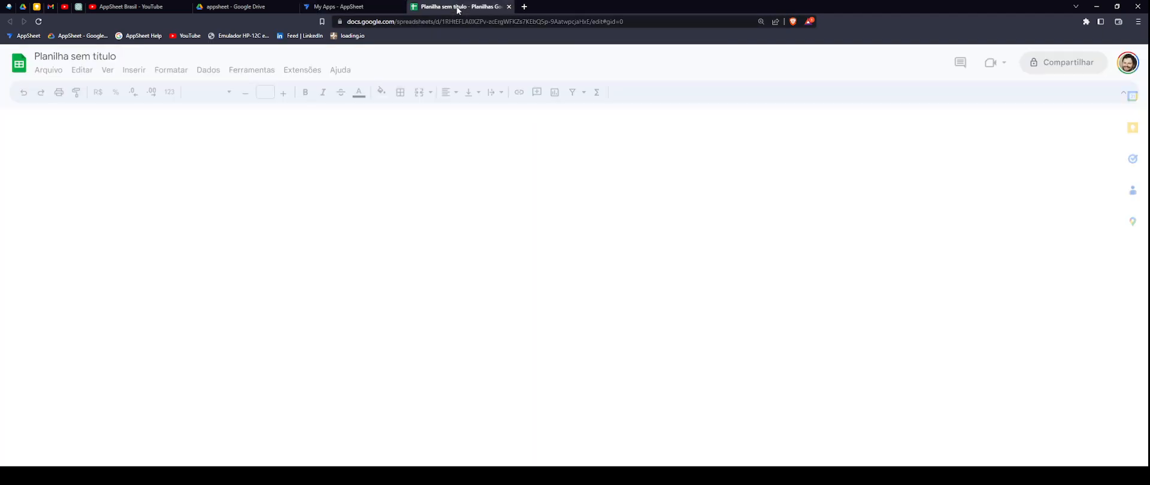
click(114, 56)
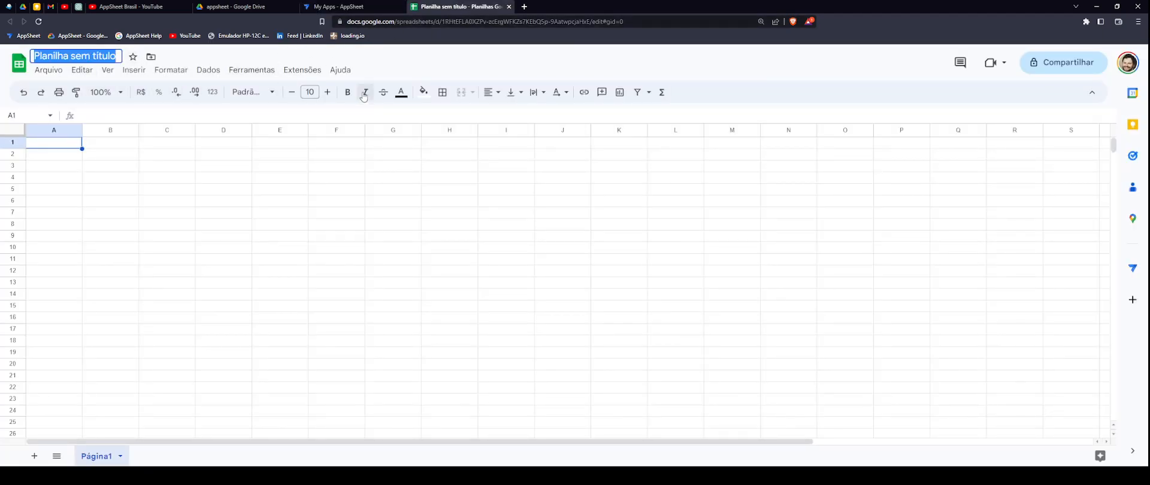
text(Curso Appsheet 2023)
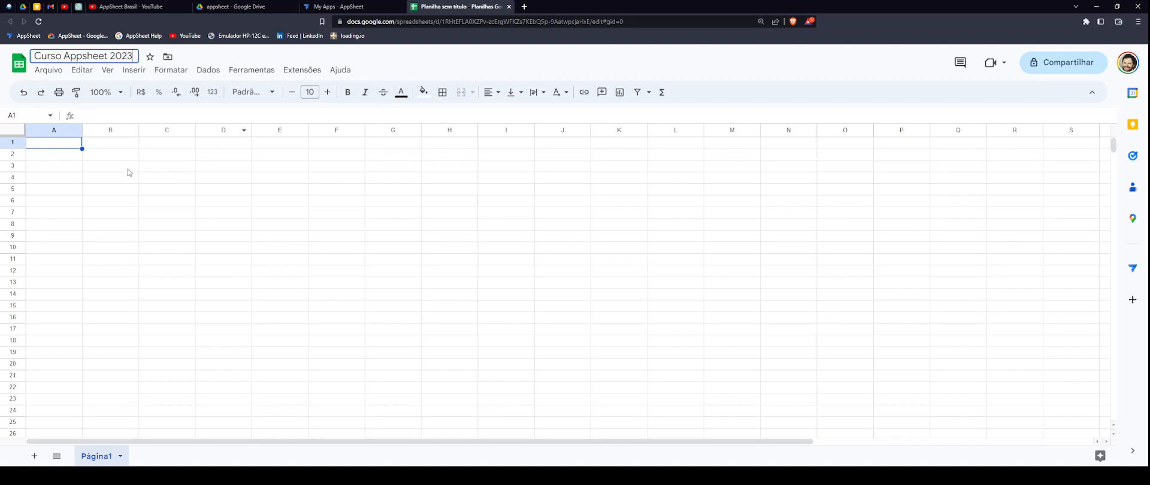
click(157, 272)
double_click(103, 457)
text(Aula1)
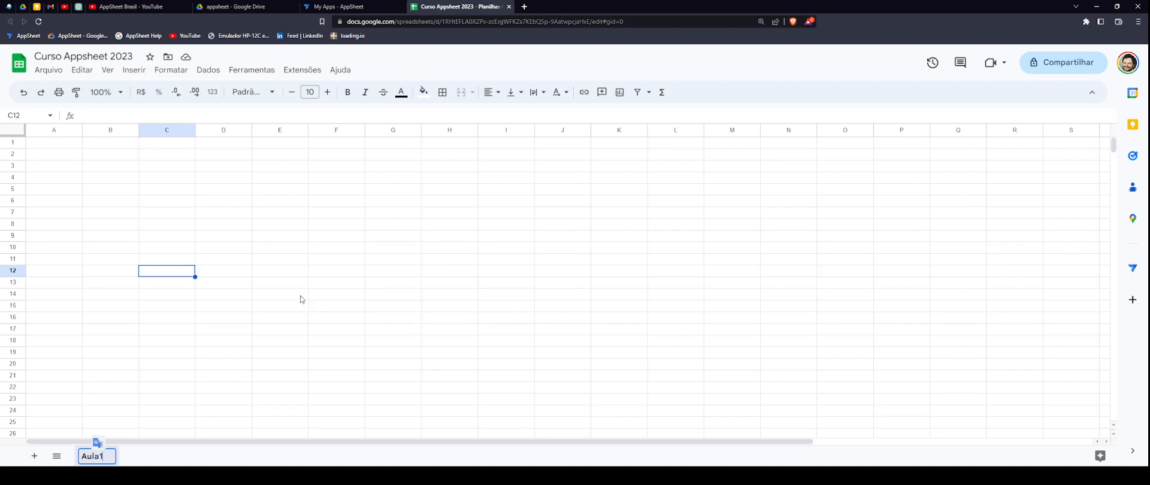
- Commit the Aula1 sheet name and select cell A1
click(149, 356)
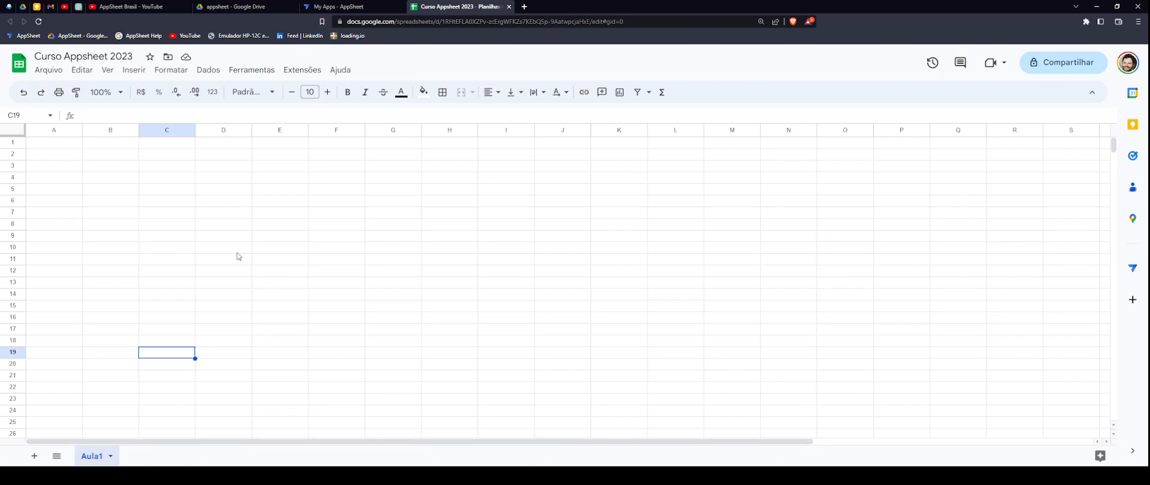
click(60, 143)
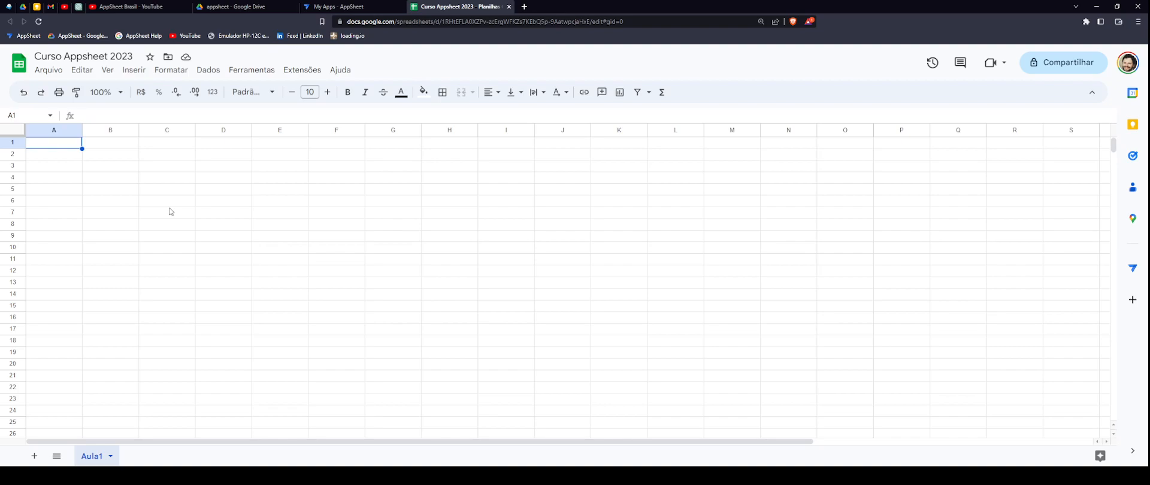
- Enter the header ID in A1, then try selecting row 1 and columns A, C and D
text(ID)
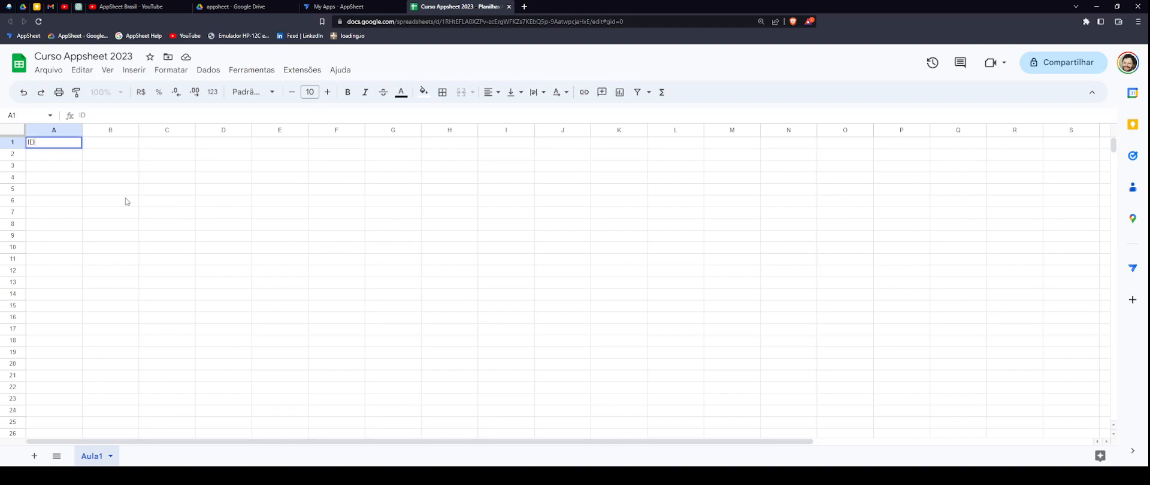
key(Tab)
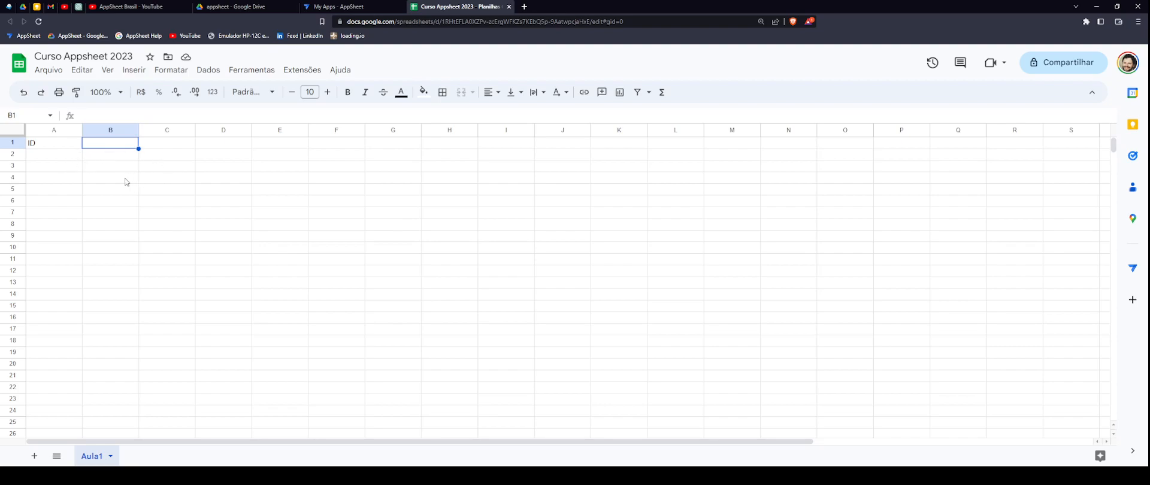
click(7, 142)
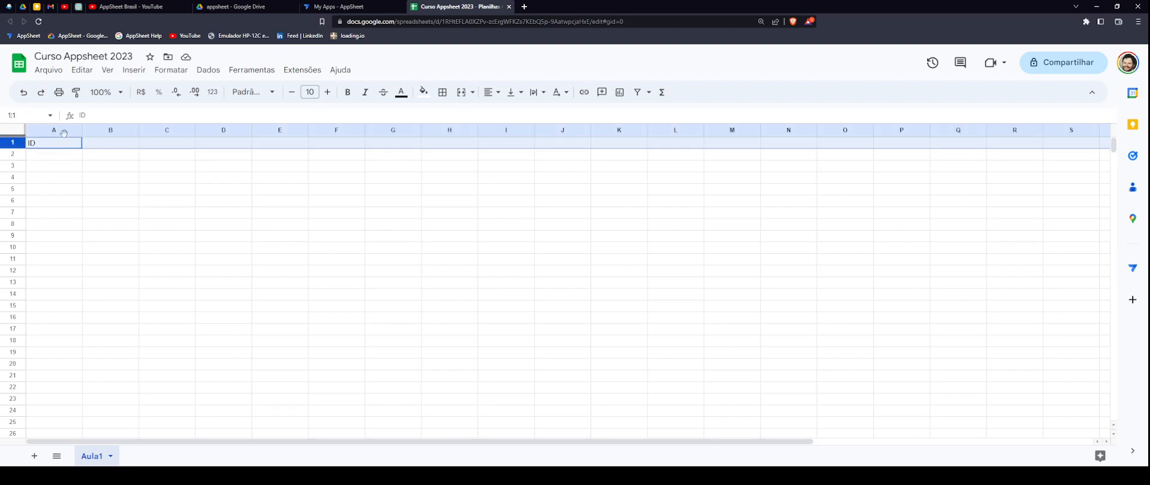
click(127, 184)
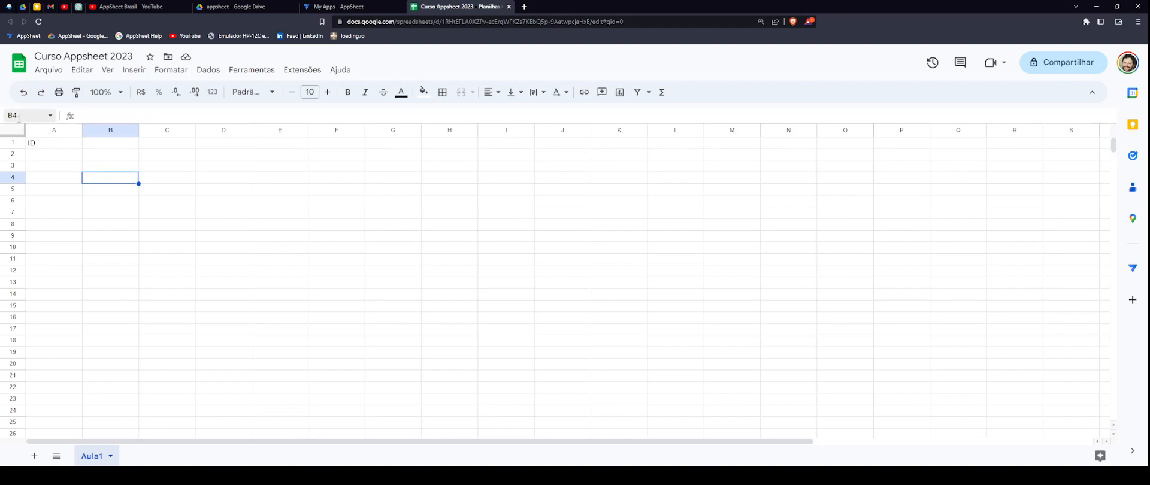
click(185, 158)
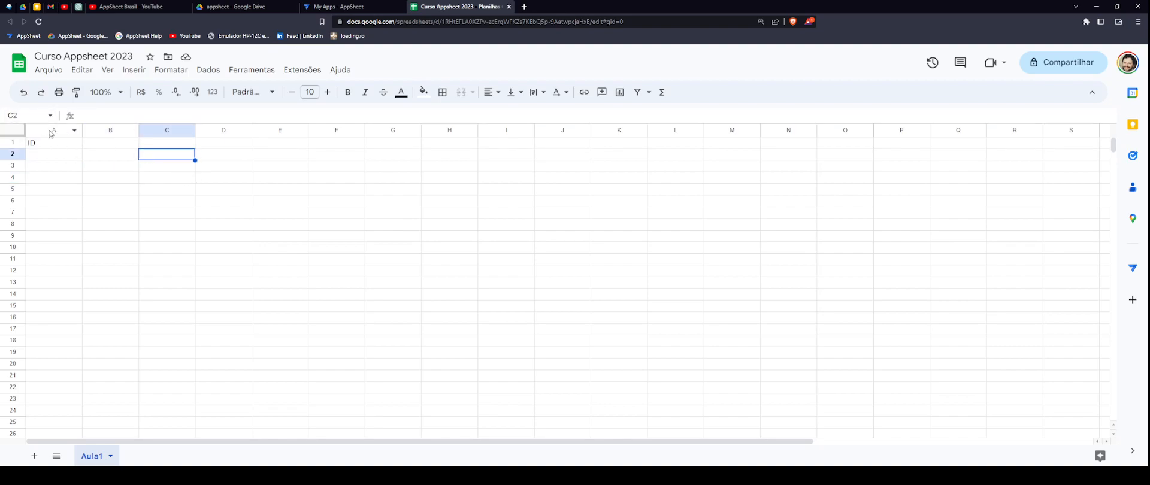
click(11, 142)
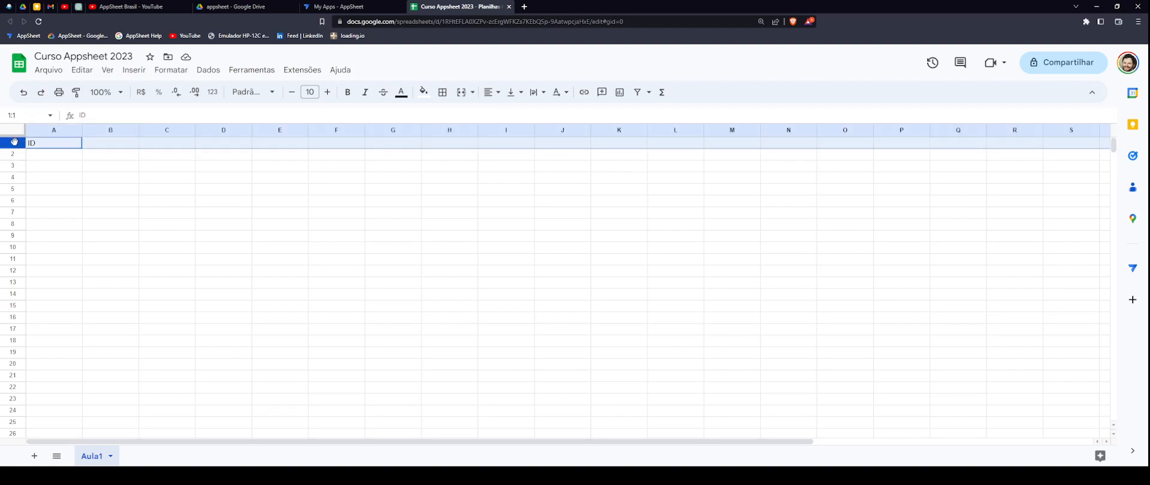
click(57, 130)
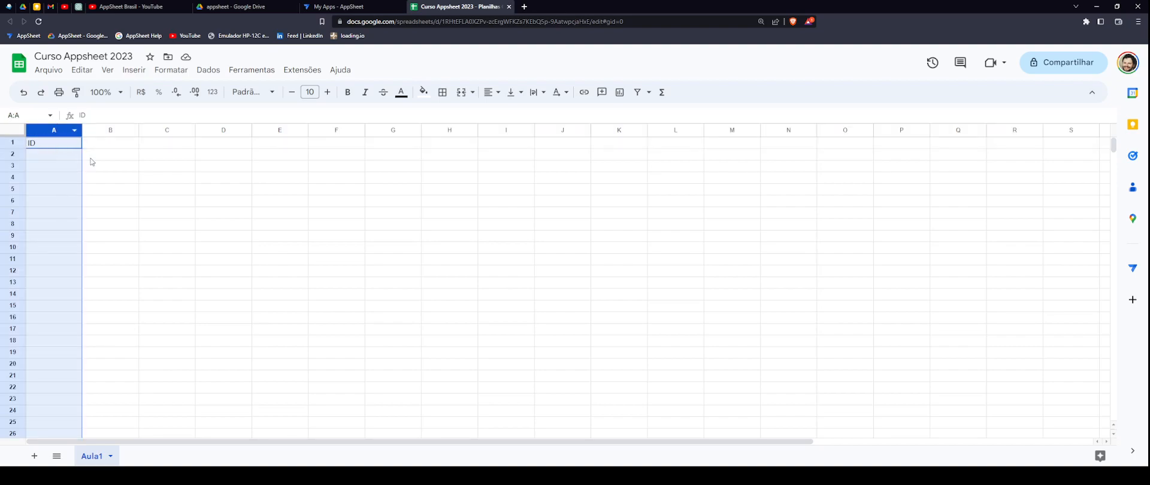
click(164, 130)
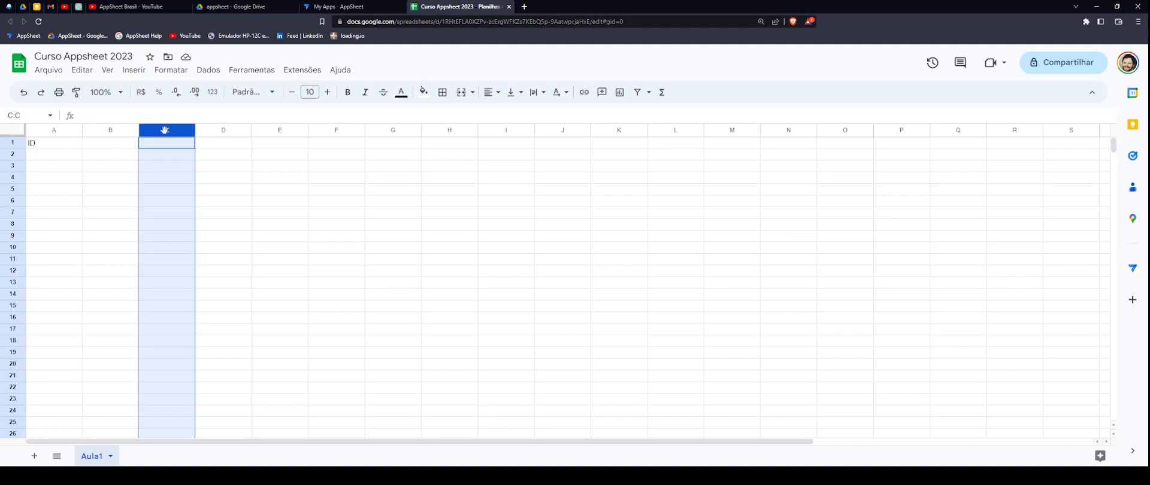
click(224, 129)
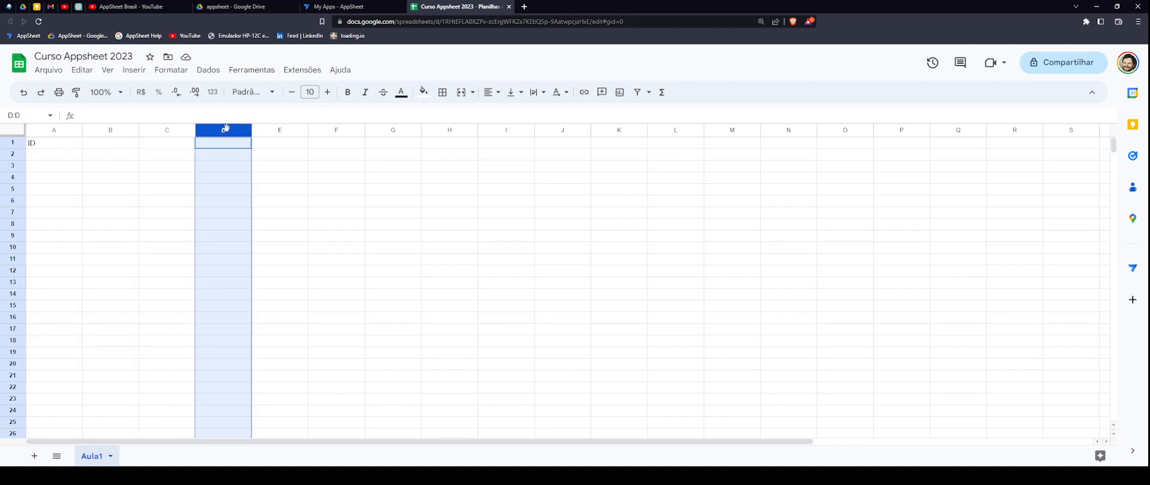
click(12, 143)
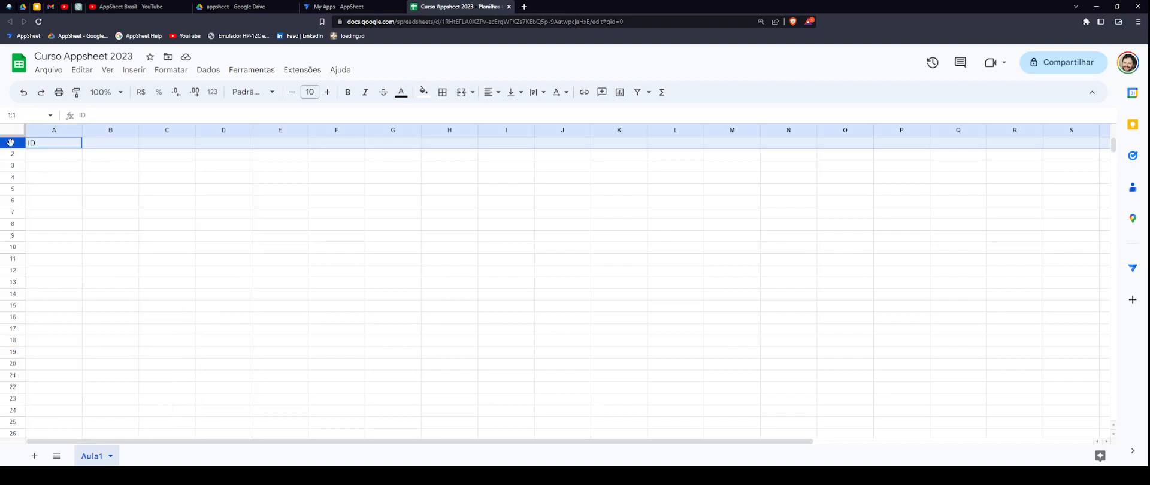
- Select the header cells A1 through D1 in turn, ending back on A1
click(65, 146)
click(100, 146)
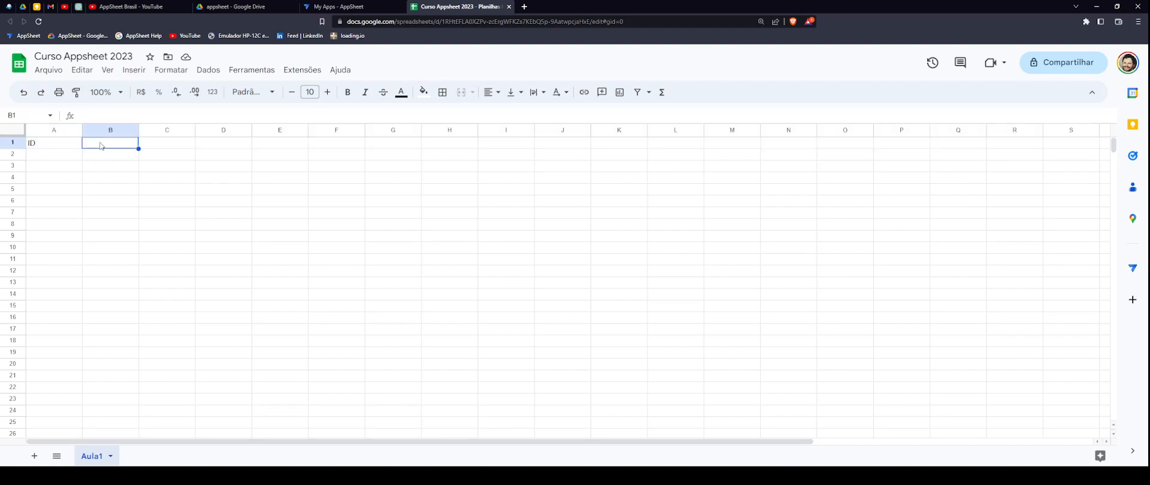
click(171, 146)
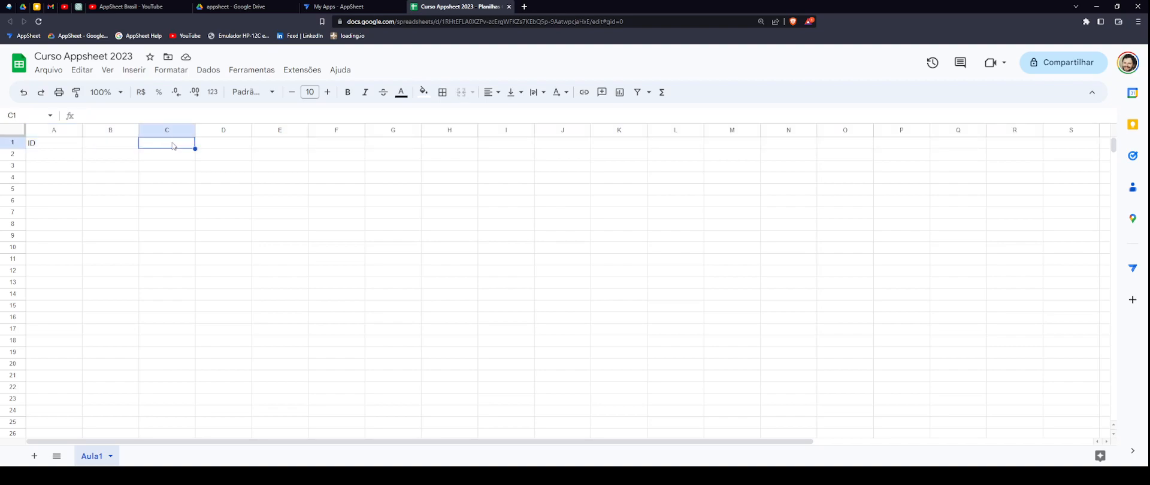
click(226, 146)
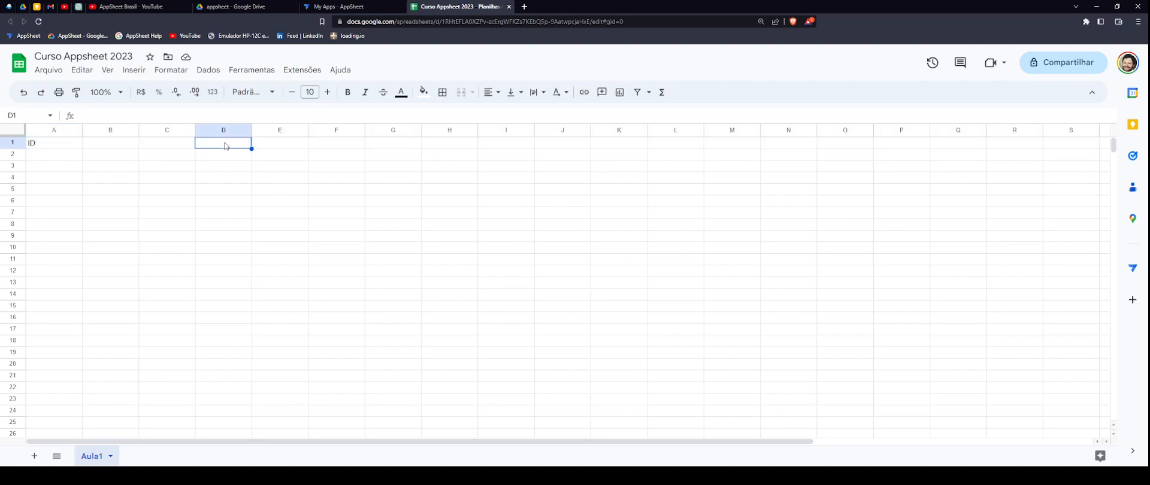
click(114, 150)
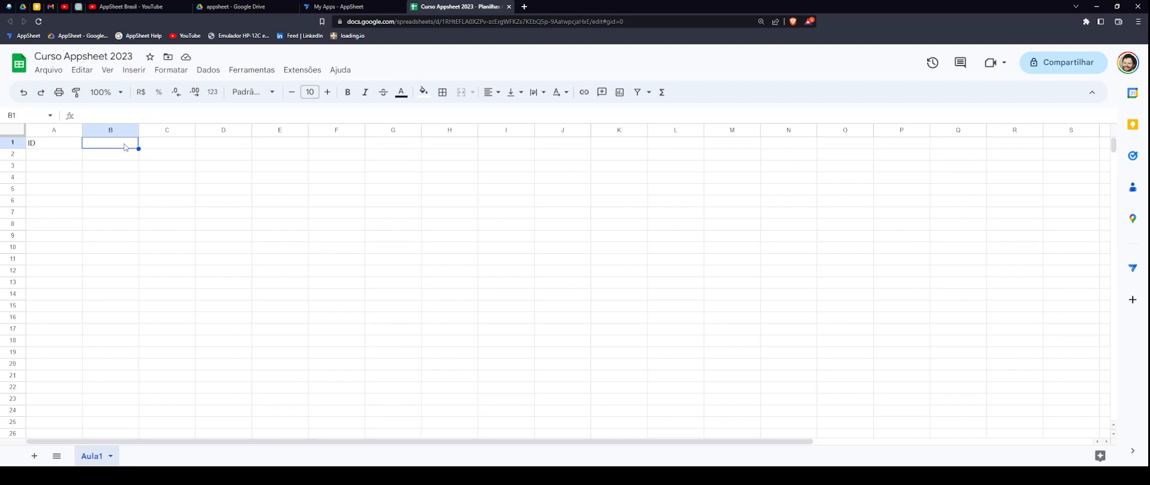
click(65, 147)
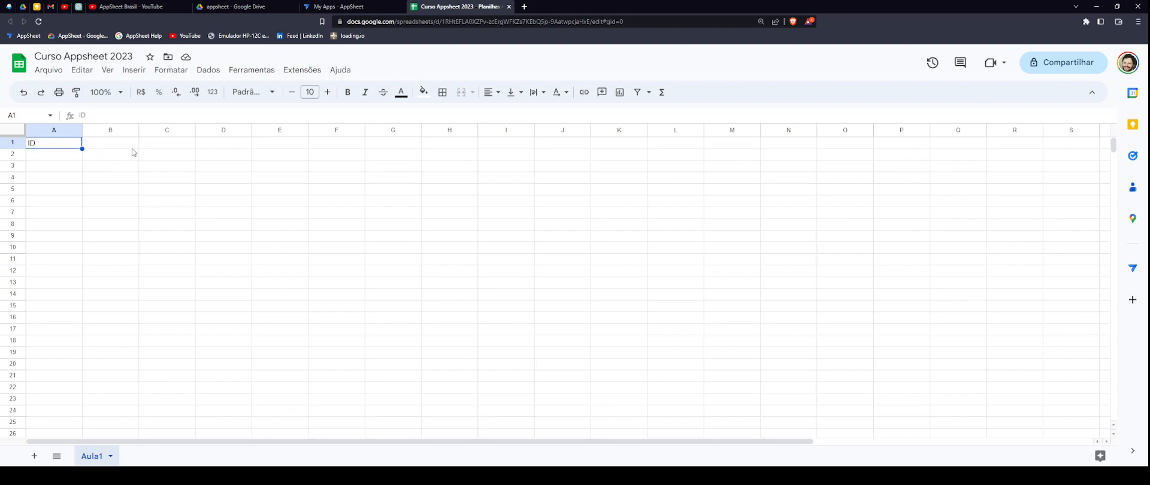
- Enter the sample value ABC123 in cell A2
click(67, 157)
text(ABC123)
key(Return)
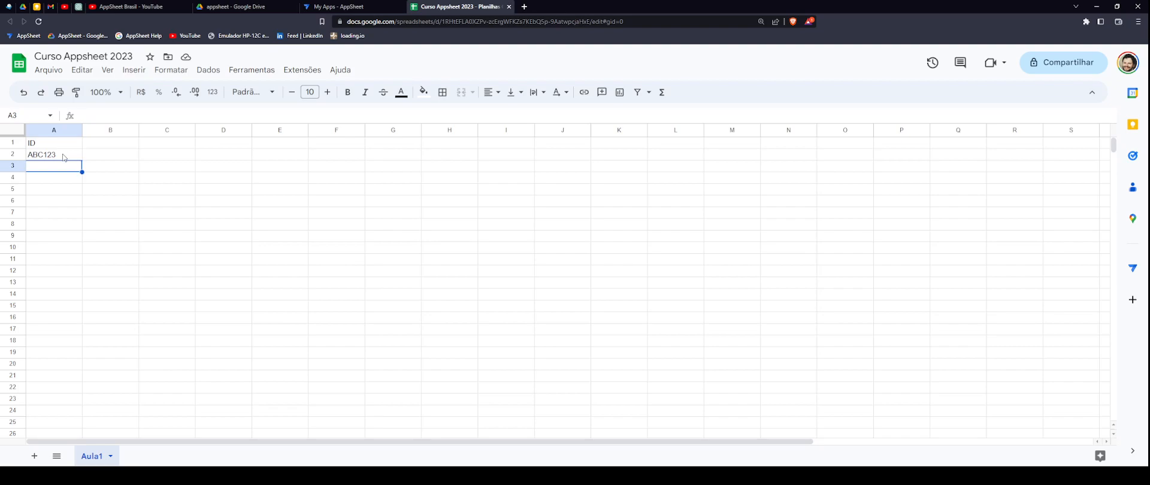
click(63, 158)
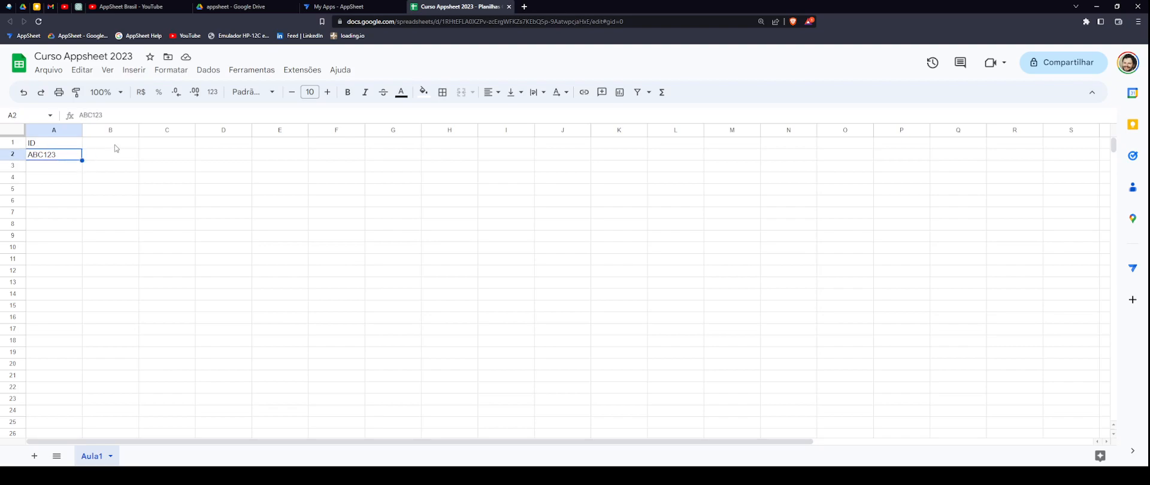
- Select header row 1 and make it bold
click(15, 143)
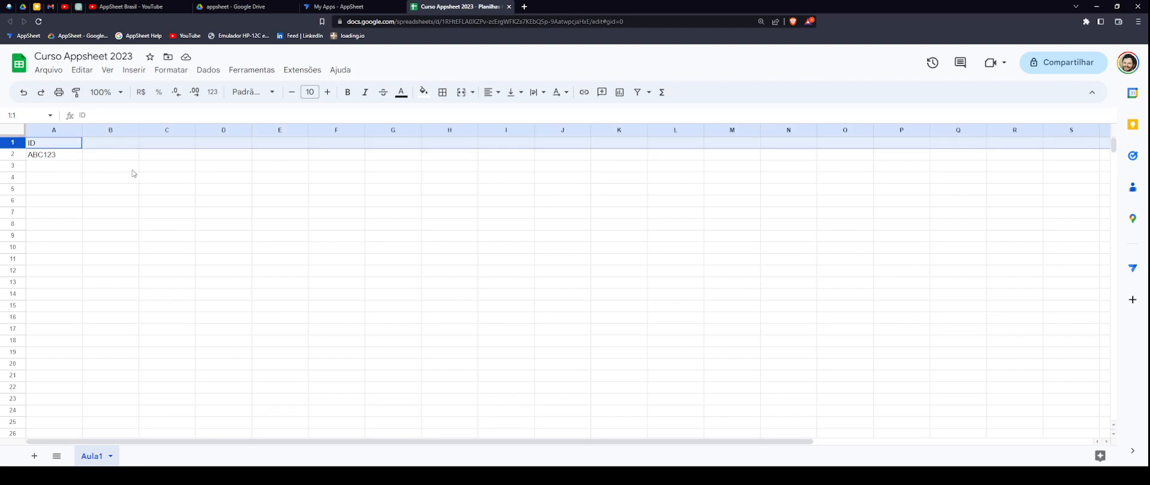
click(127, 147)
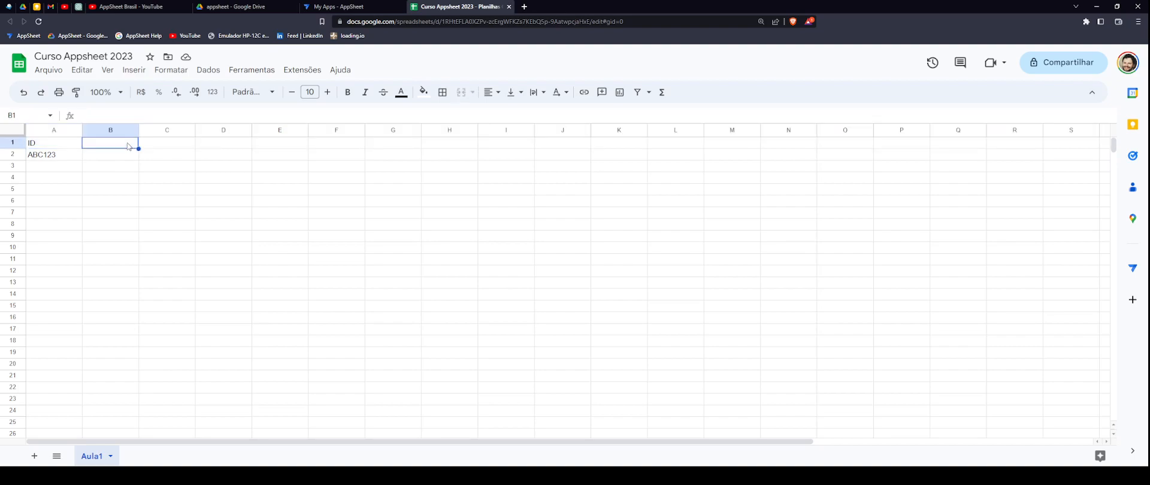
click(14, 144)
click(348, 92)
- Freeze row 1 via Ver > Congelar > 1 linha and scroll to confirm it stays visible
click(106, 72)
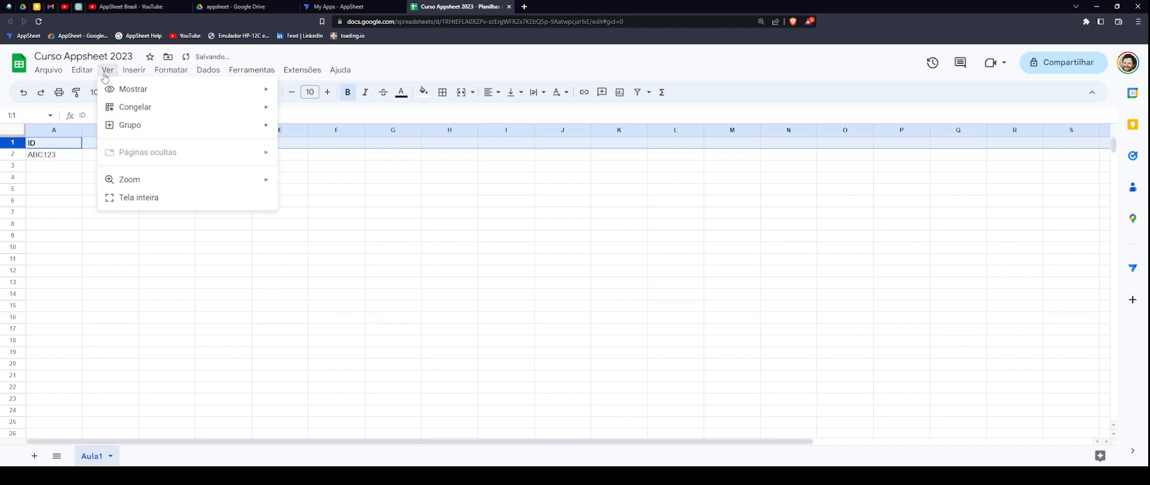
mouse_move(126, 111)
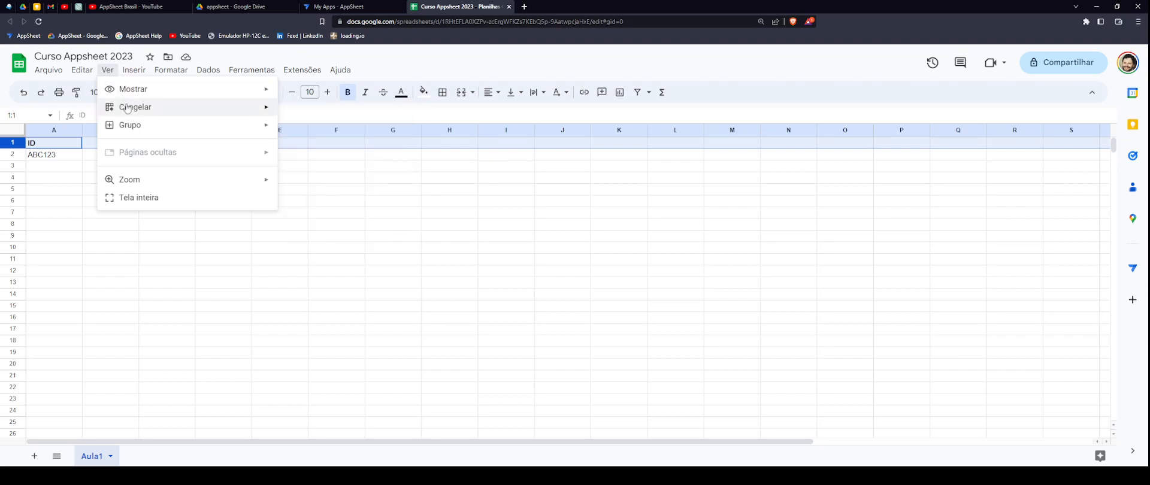
click(297, 129)
click(506, 201)
scroll(234, 204, down, 3)
scroll(231, 205, down, 20)
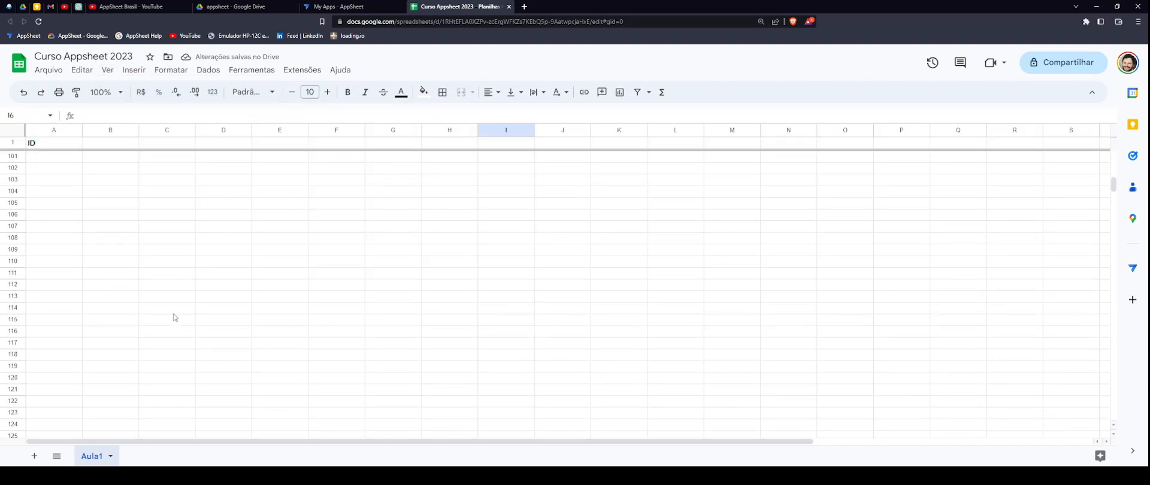
scroll(203, 281, up, 20)
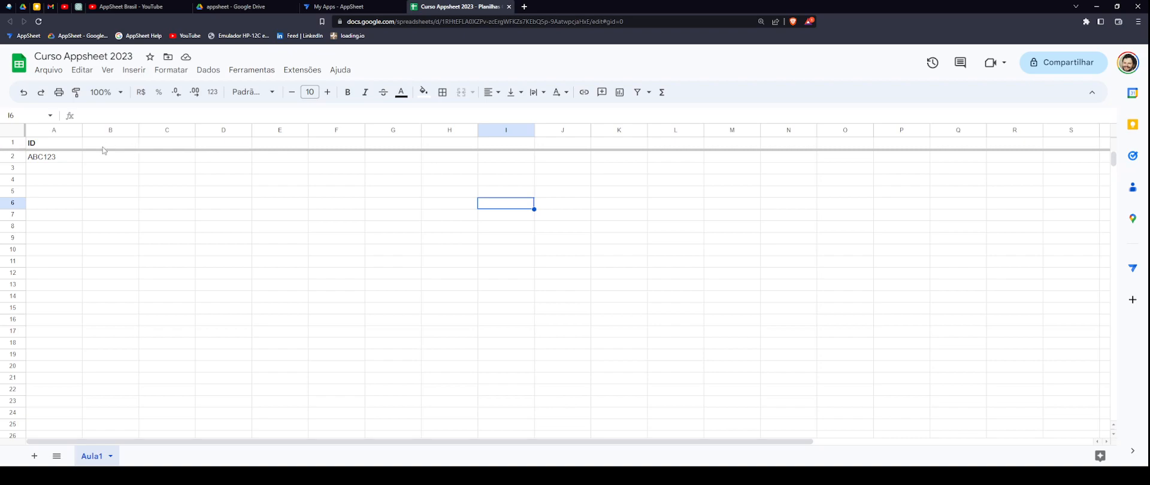
click(18, 142)
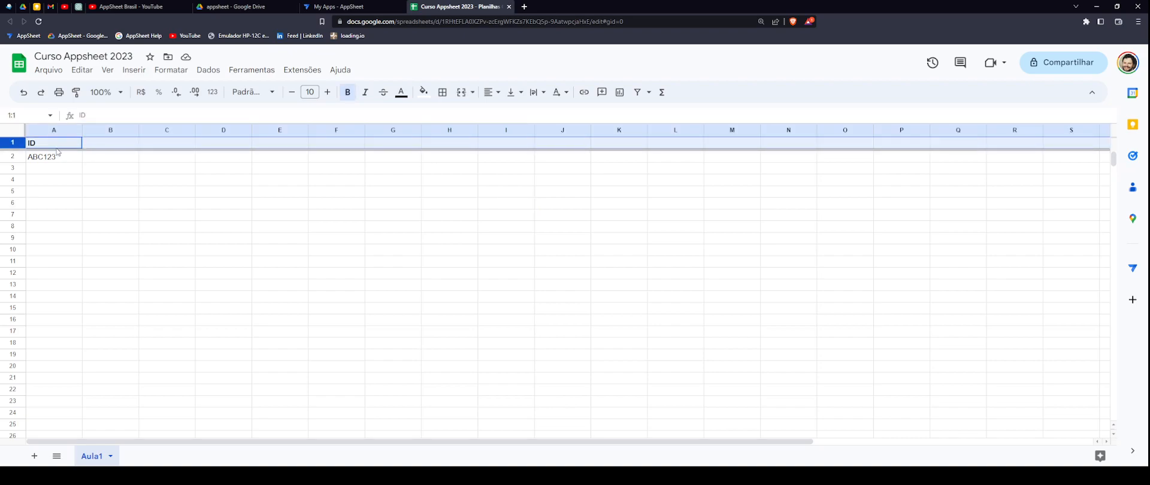
- Add headers Nome, Sobrenome and Telefone in B1, C1 and D1
click(110, 144)
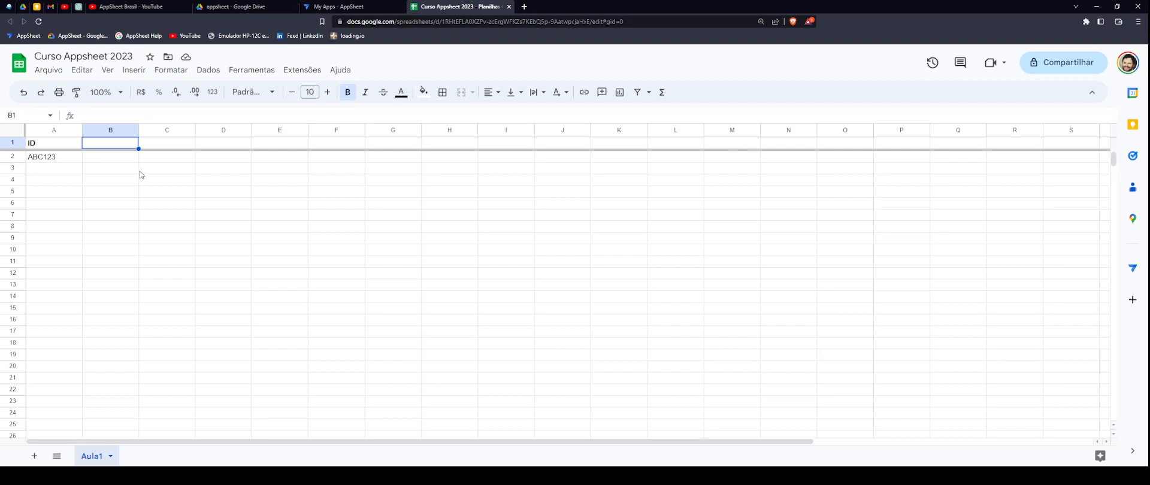
text(NOME)
key(BackSpace)
key(BackSpace)
key(BackSpace)
key(BackSpace)
text(Nome)
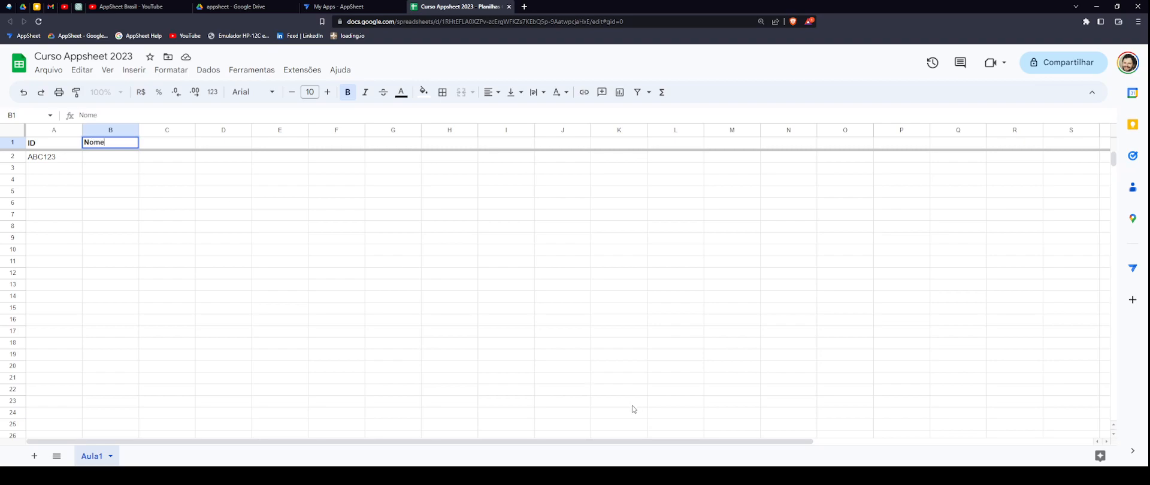
key(Tab)
text(So)
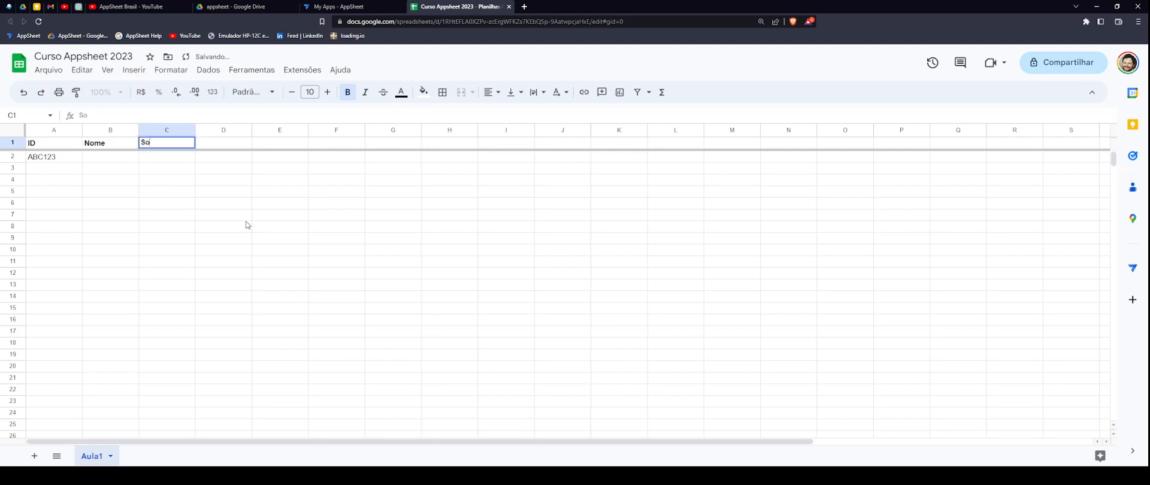
text(brenome)
key(Tab)
text(Telefone)
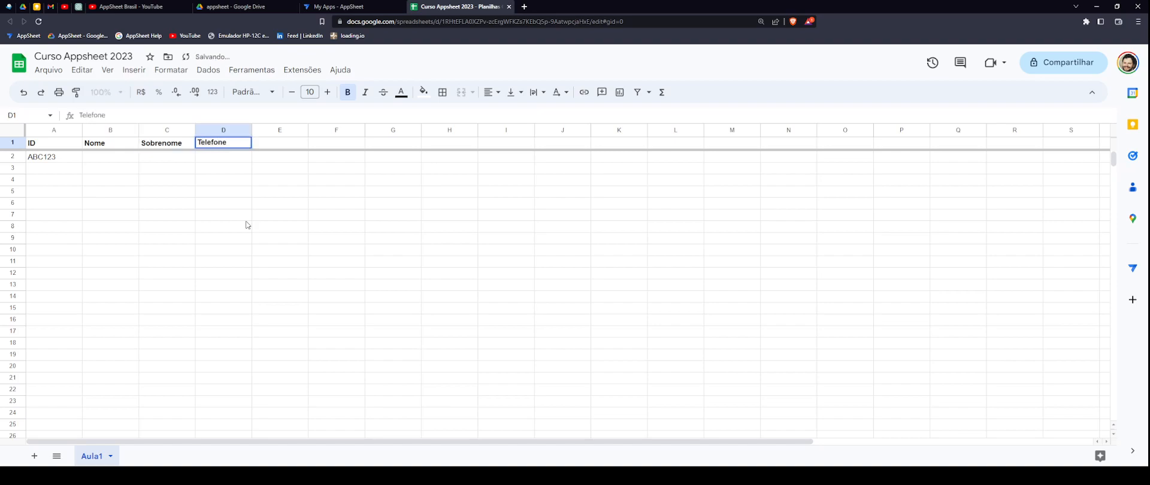
key(Return)
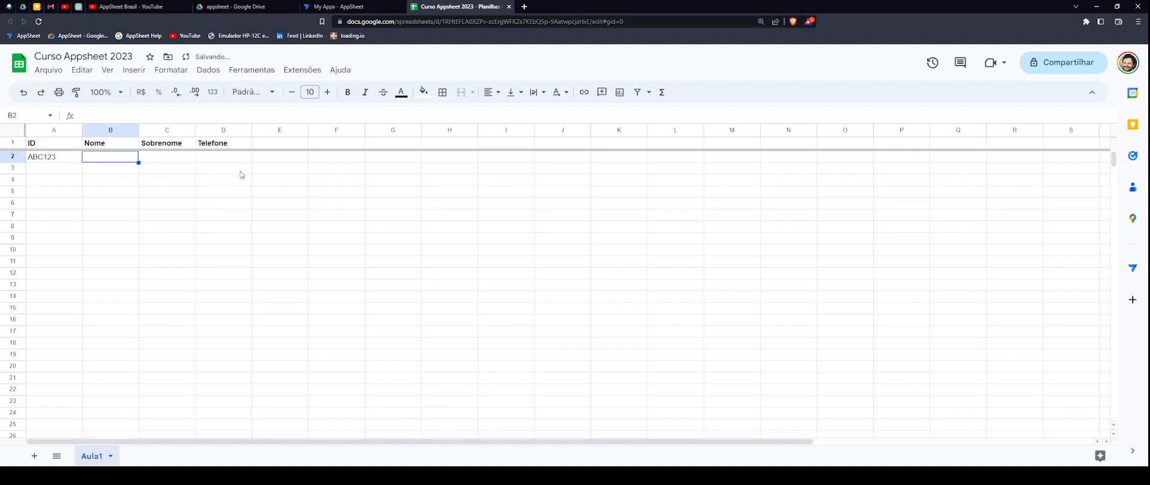
click(237, 144)
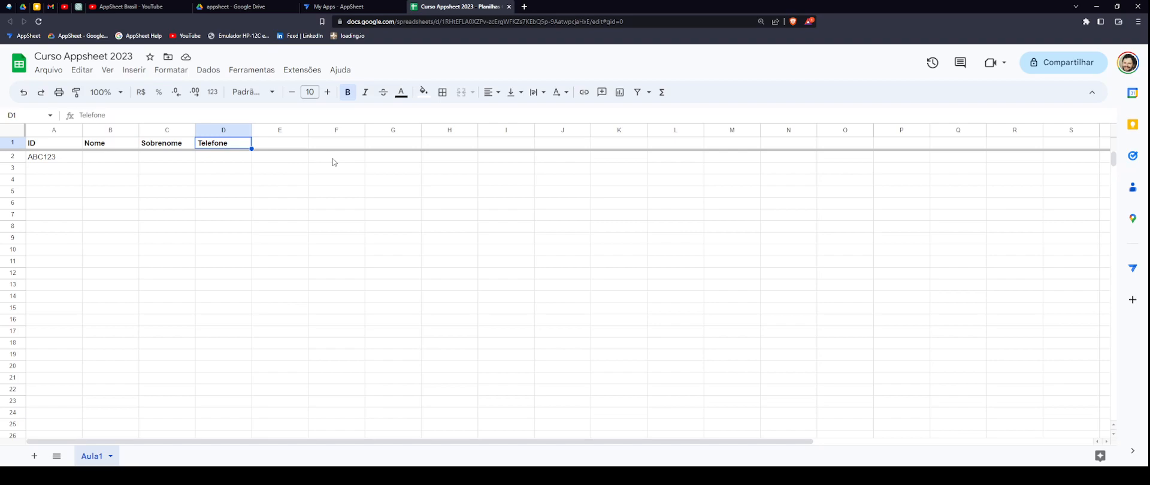
- Fill row 2 with a sample first name, surname and phone number
click(123, 159)
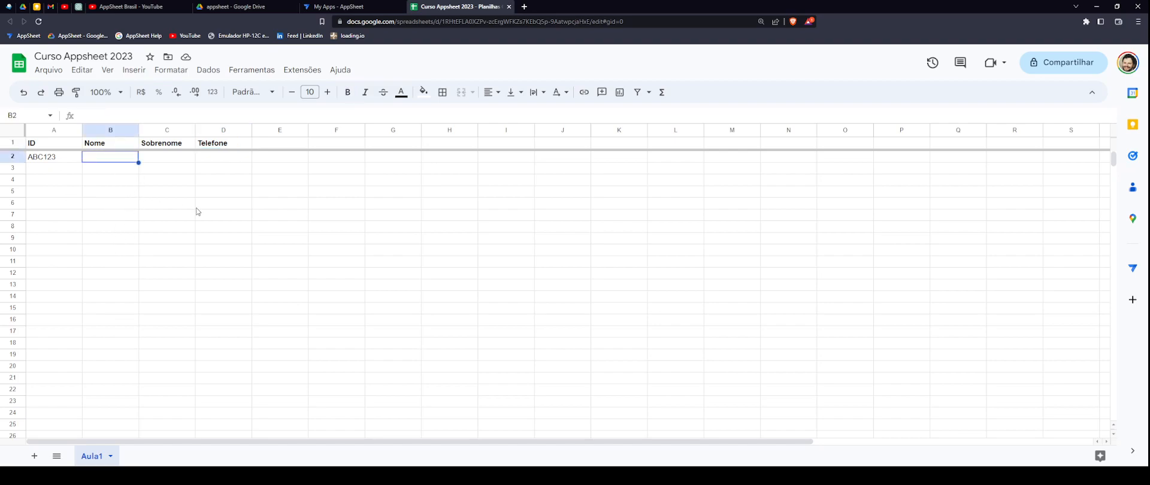
key(Tab)
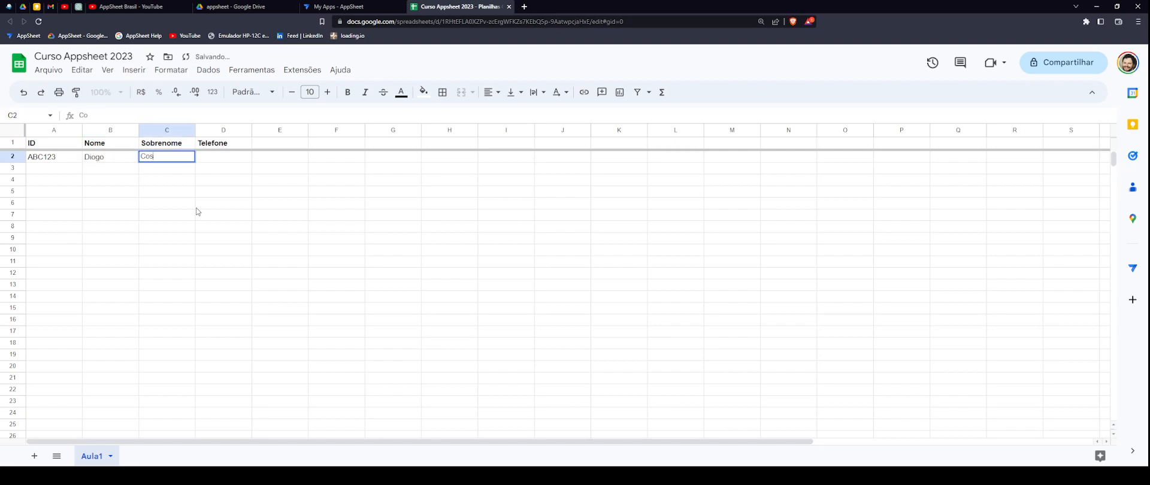
key(Tab)
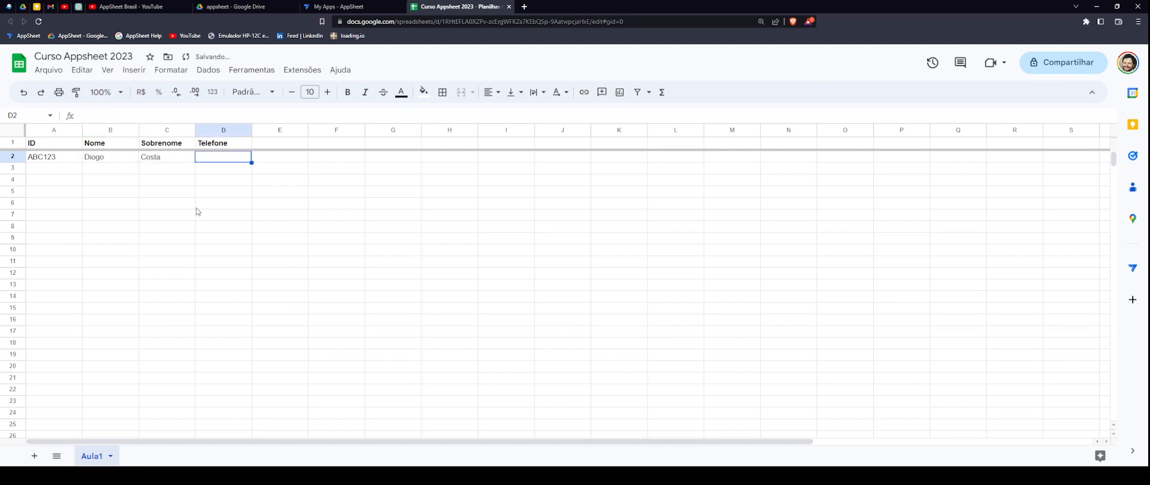
key(Return)
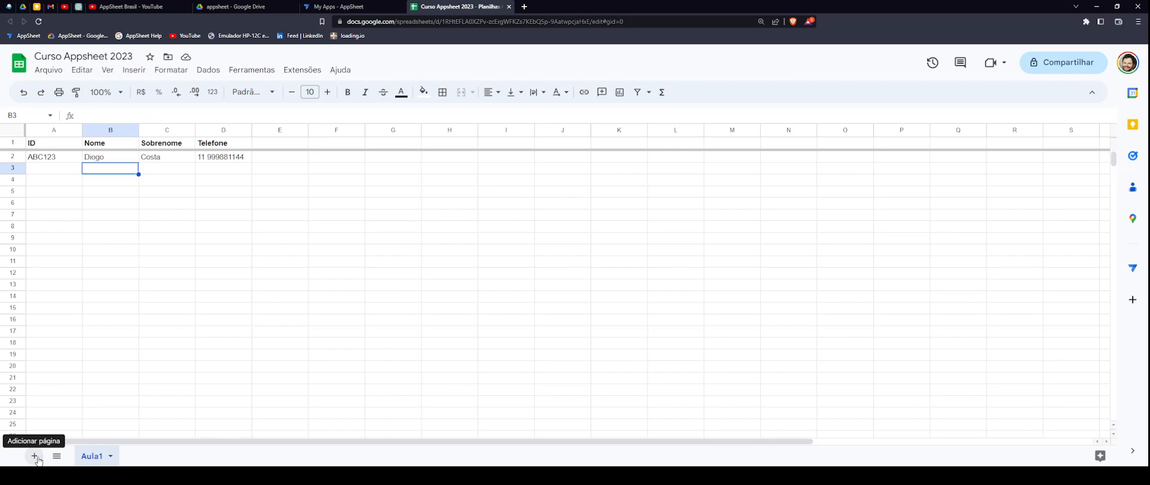
- Rename the Aula1 sheet tab to Table1
double_click(94, 460)
text(Table1)
key(Return)
- Select the header row from ID through Telefone
click(47, 146)
click(108, 146)
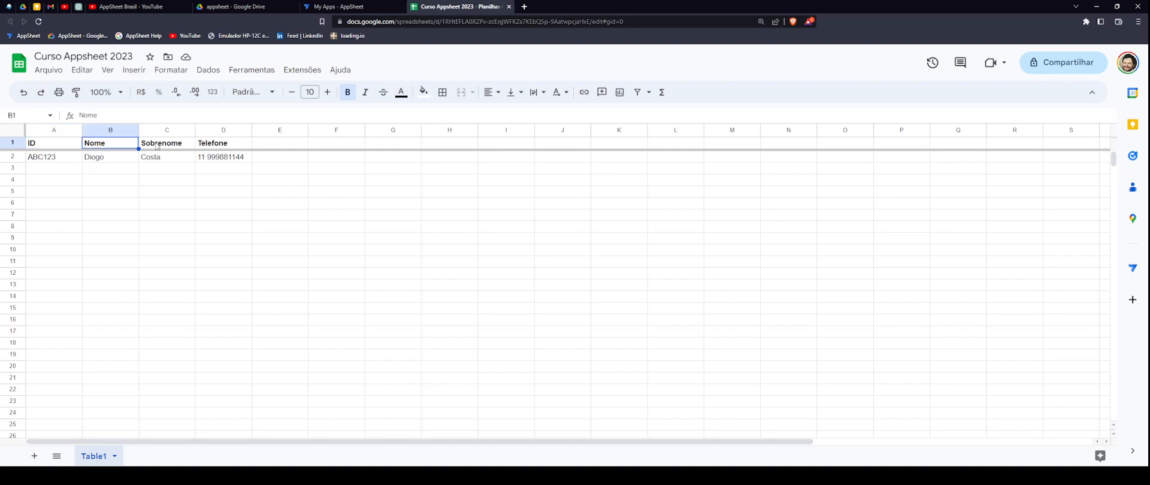
click(225, 146)
drag(53, 144, 221, 149)
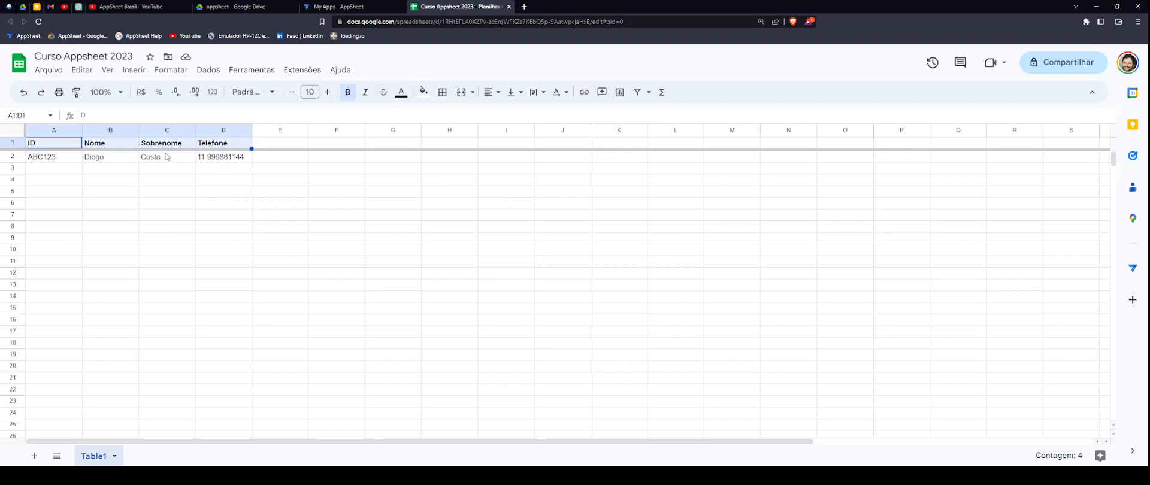
- Select the sample record's row 2 and its cells from ID to Telefone
drag(66, 161, 228, 246)
click(77, 170)
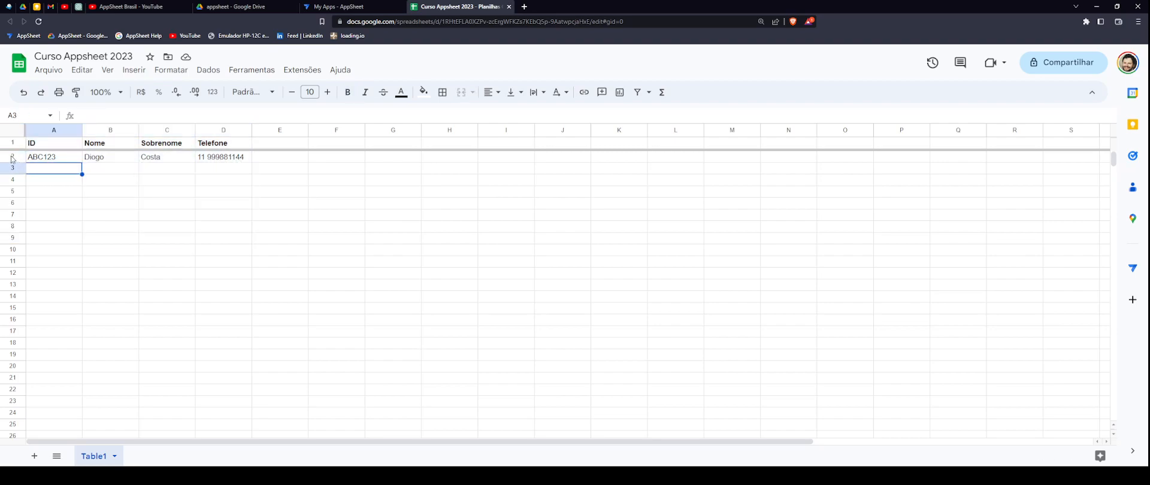
click(12, 157)
key(shift+Down)
key(shift+Down)
key(shift+Down)
key(shift+Down)
key(shift+Down)
key(shift+Down)
key(shift+Down)
key(shift+Down)
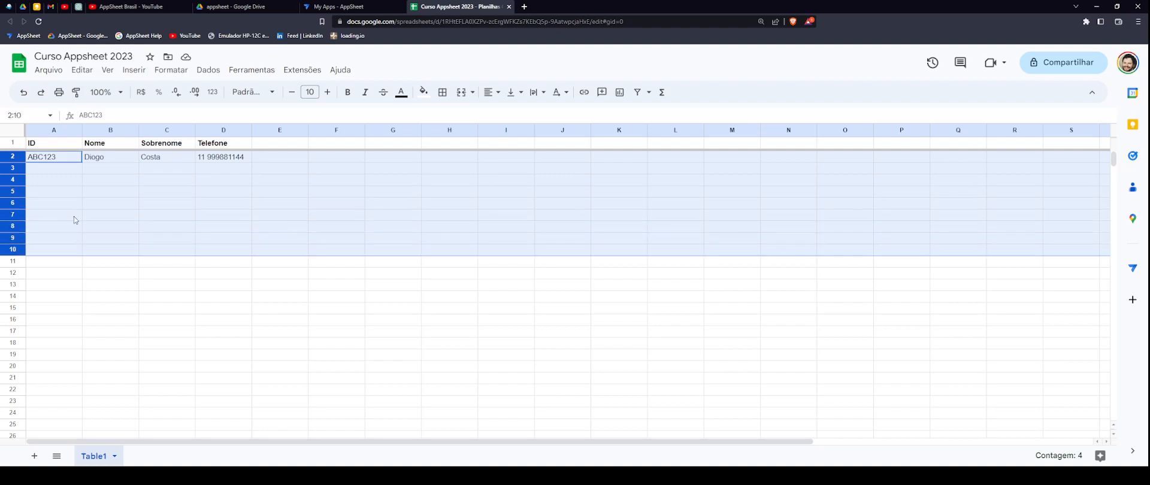
click(58, 171)
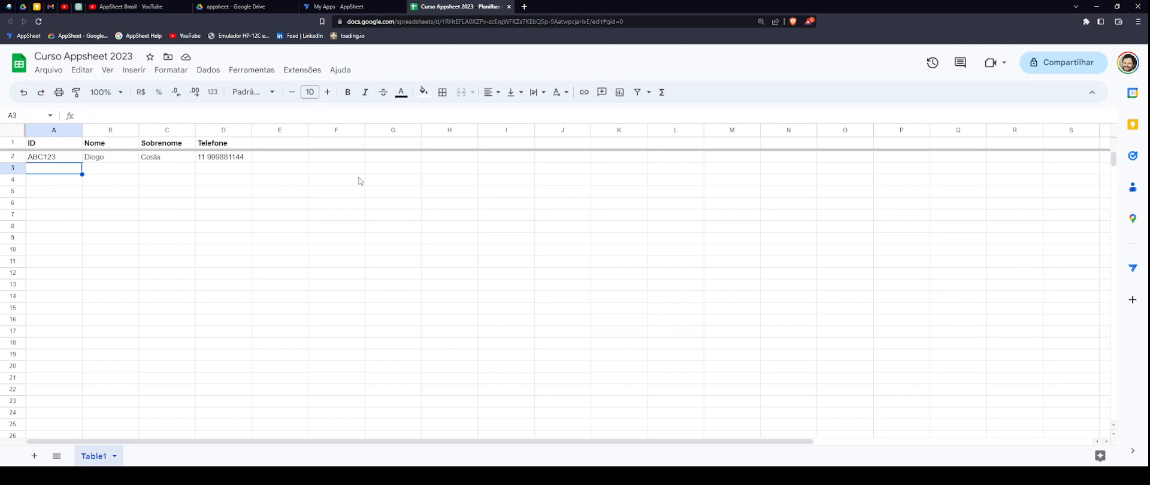
click(227, 161)
click(168, 162)
click(121, 162)
drag(57, 161, 203, 177)
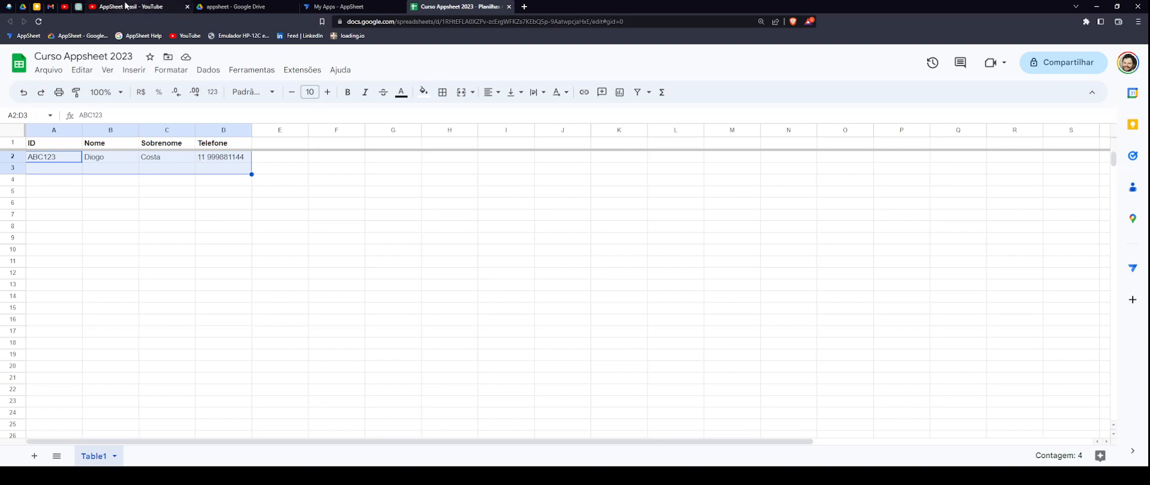
- Pick Google Sheets as the source and choose Curso Appsheet 2023 from the appsheet folder
click(347, 7)
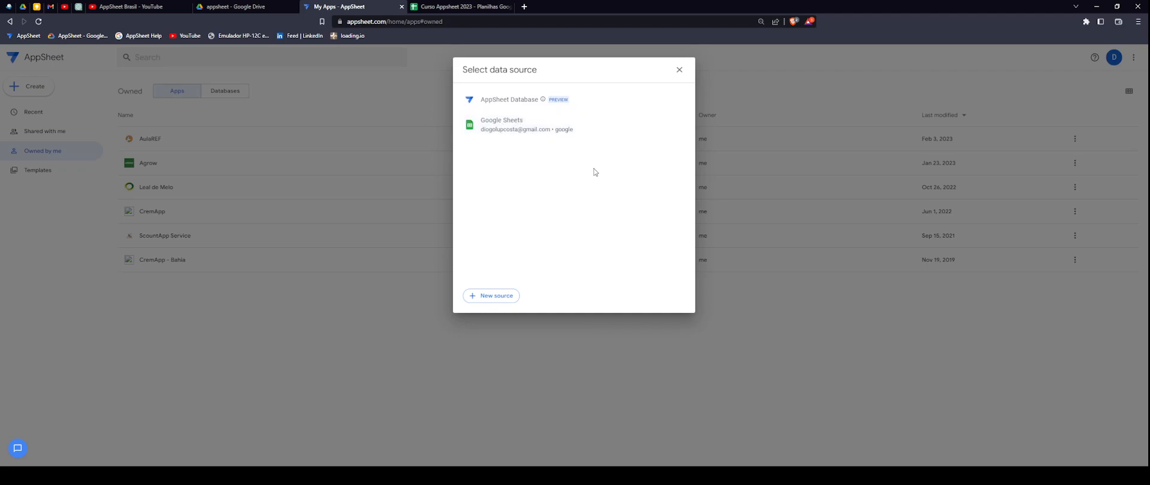
click(515, 126)
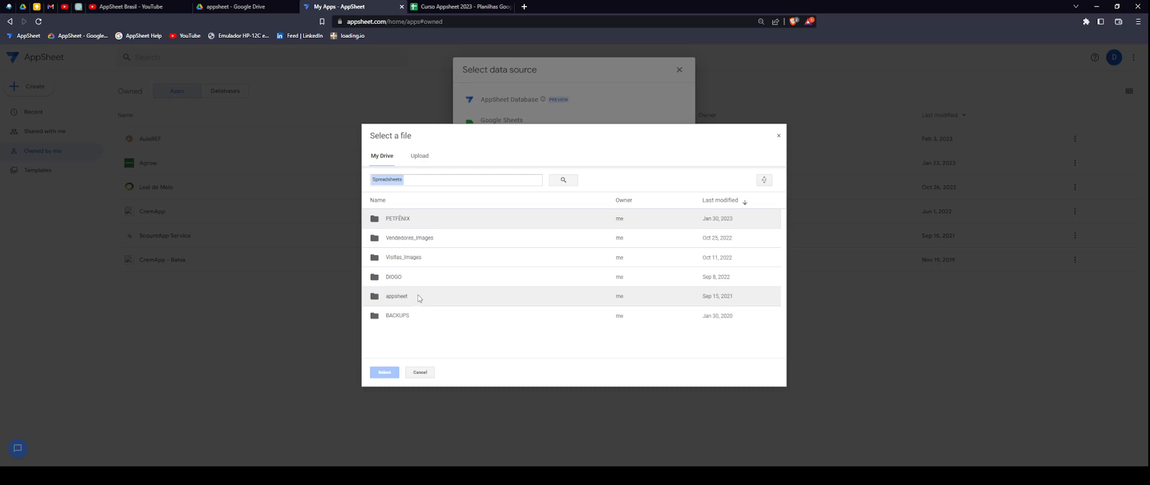
double_click(420, 295)
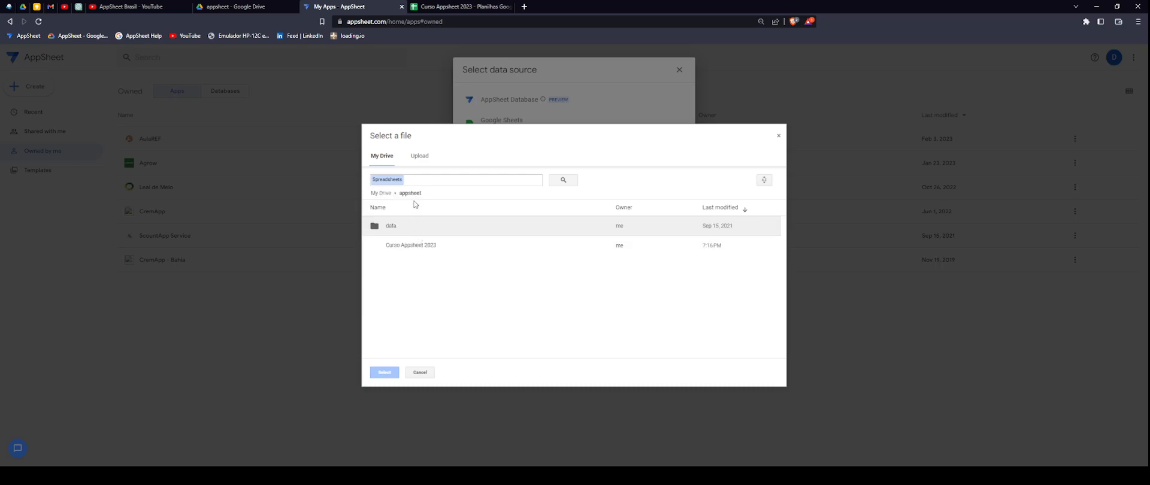
click(408, 247)
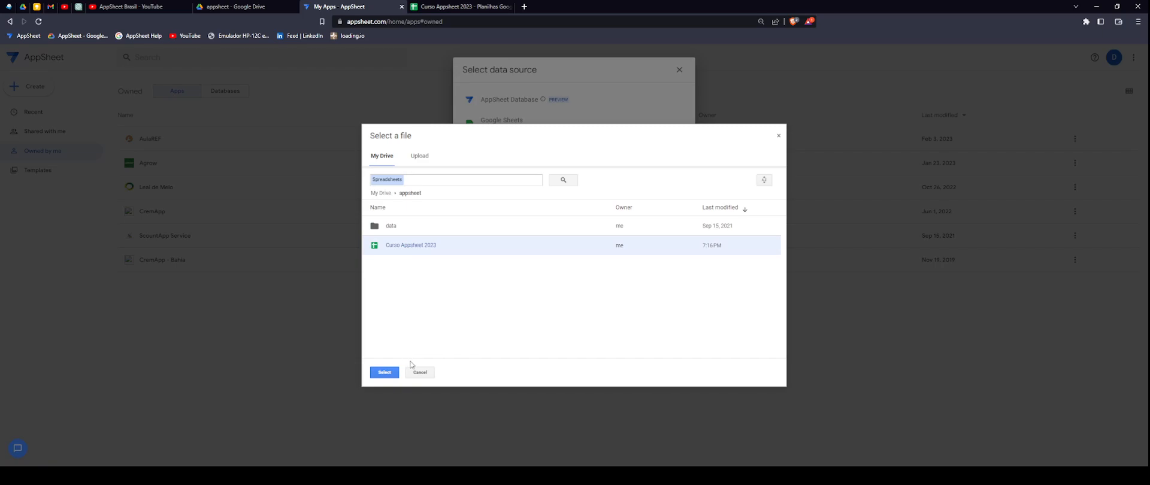
click(454, 9)
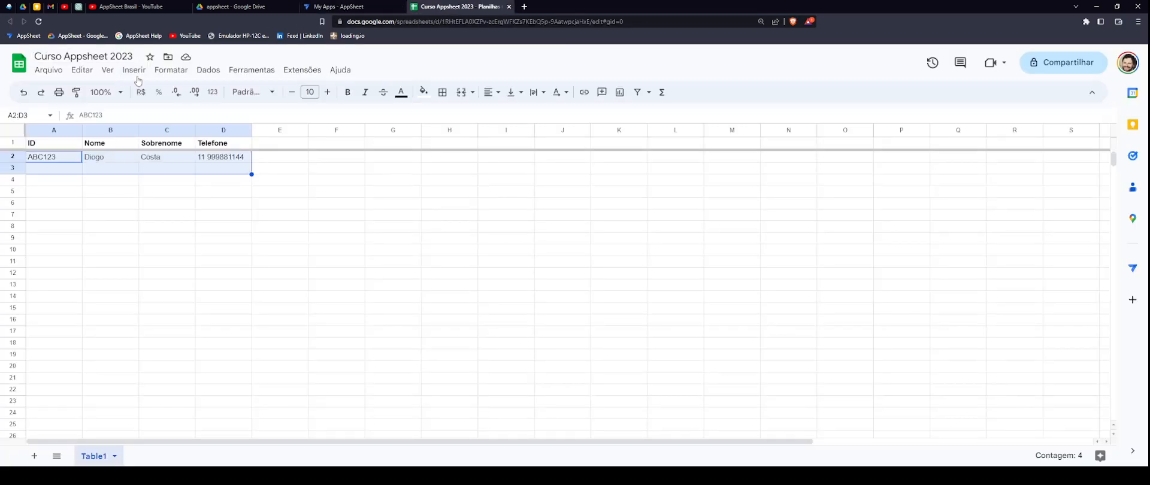
click(364, 6)
- Confirm Curso Appsheet 2023 to create the app, then open the Curso de Apppsheet 2023 editor
click(384, 372)
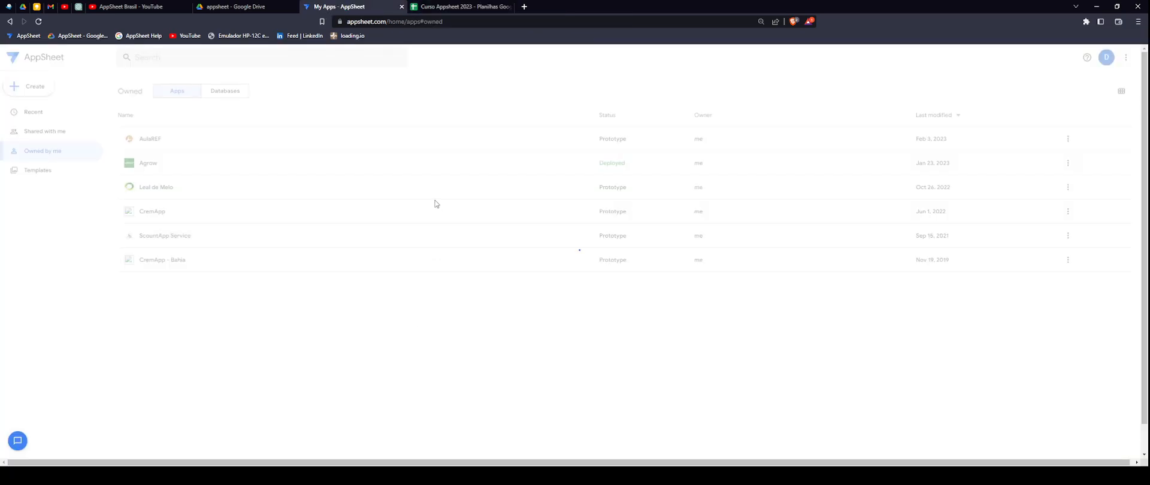
click(464, 7)
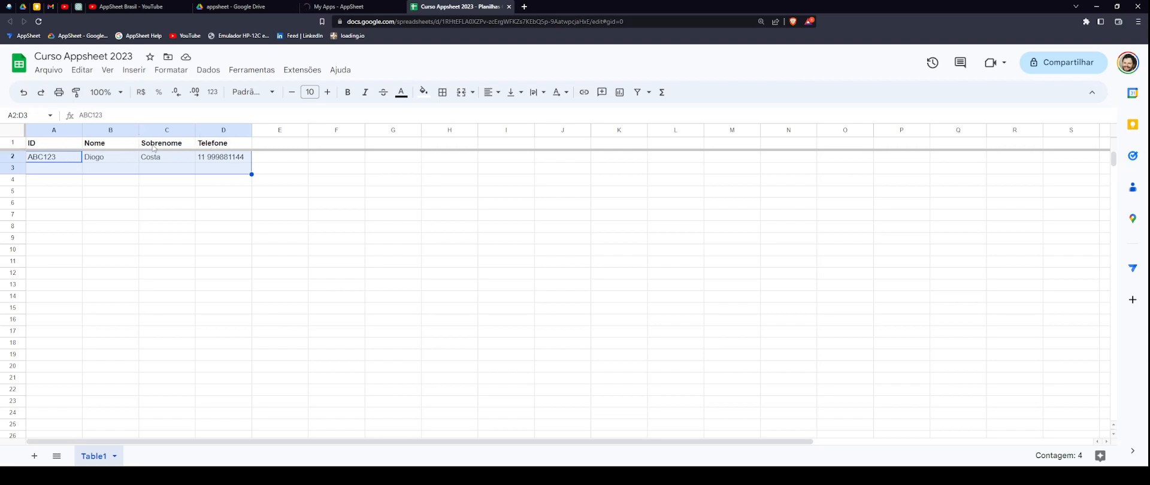
click(57, 146)
click(113, 145)
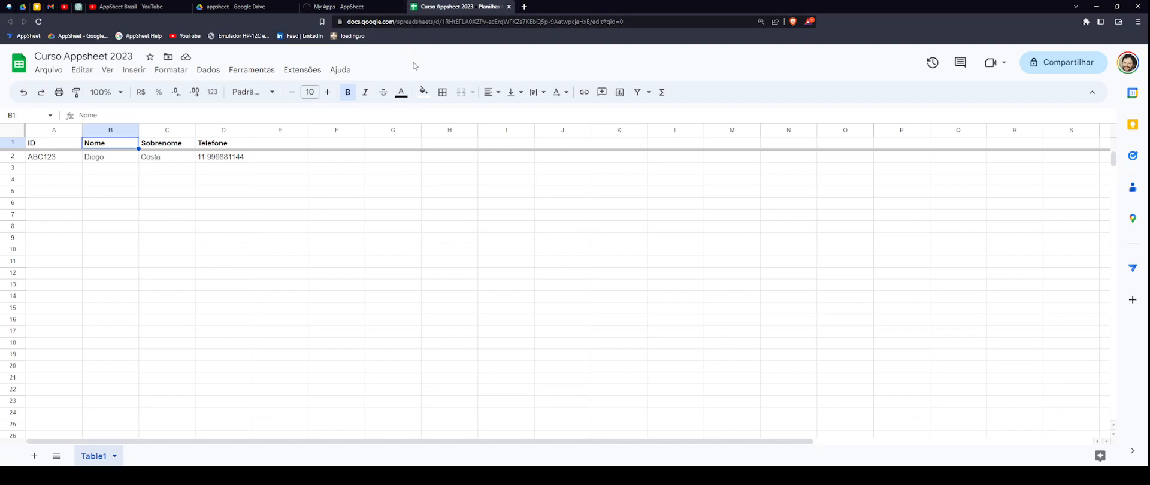
click(380, 7)
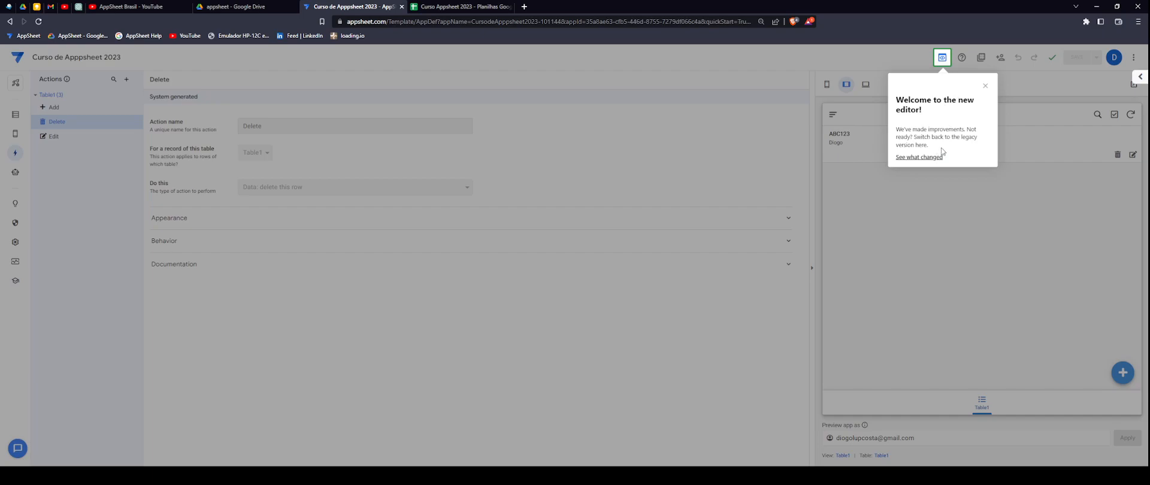
- Close the 'Welcome to the new editor!' popup and change to the legacy editor layout
click(986, 88)
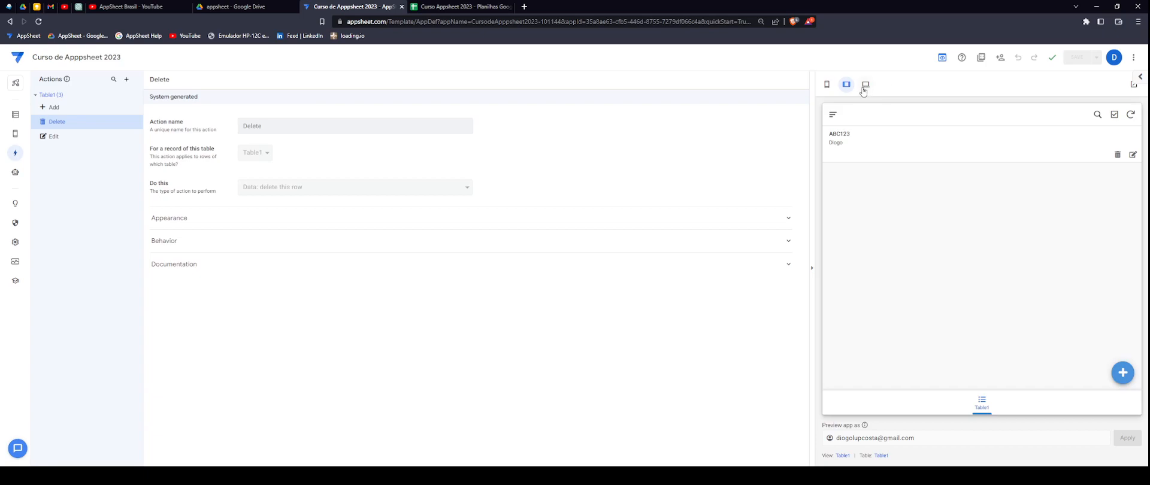
click(943, 60)
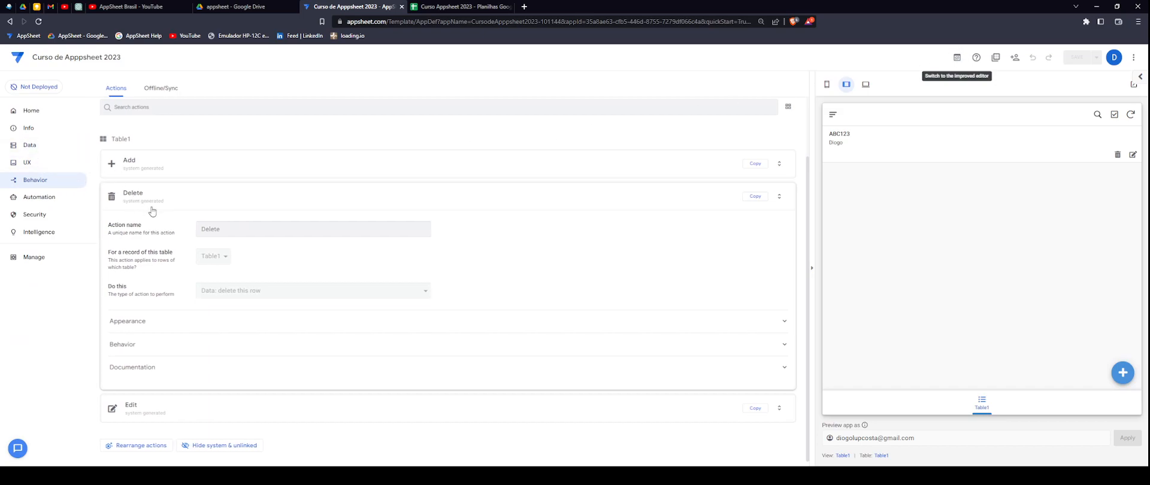
- Open Data in the legacy menu, then go back to the improved editor's Table1 columns
click(39, 146)
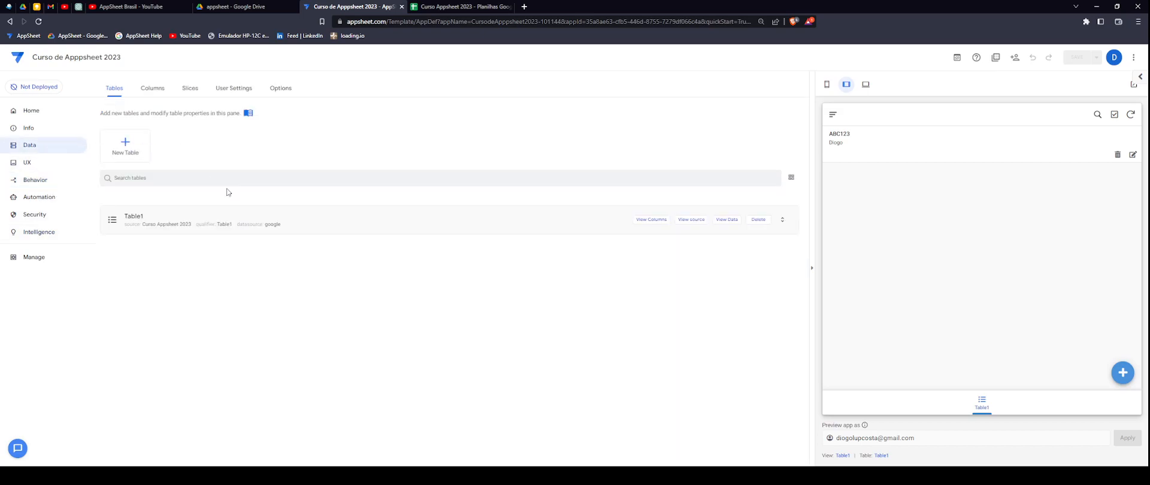
click(959, 60)
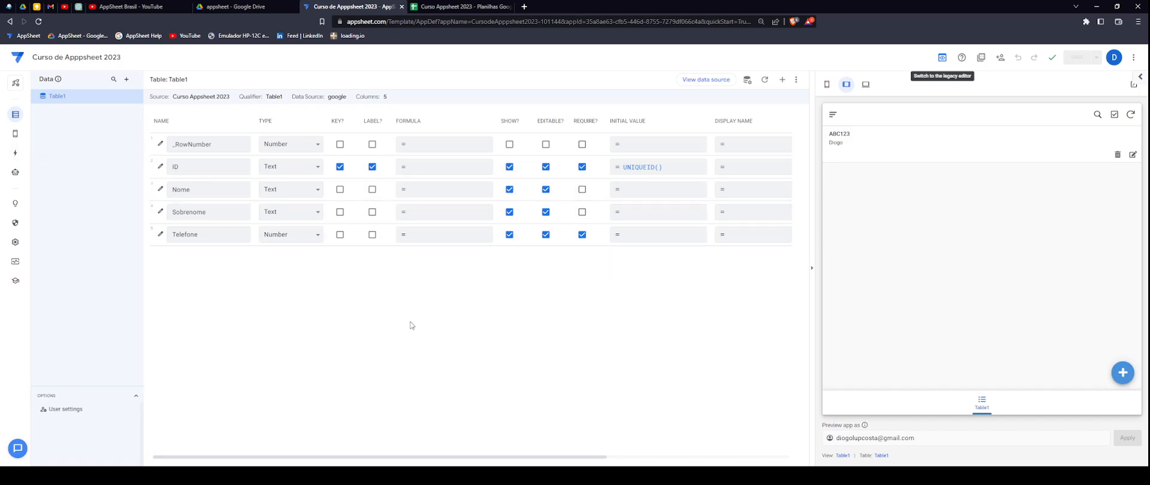
- Preview the app at mobile size, then open its desktop preview in a new tab
click(444, 7)
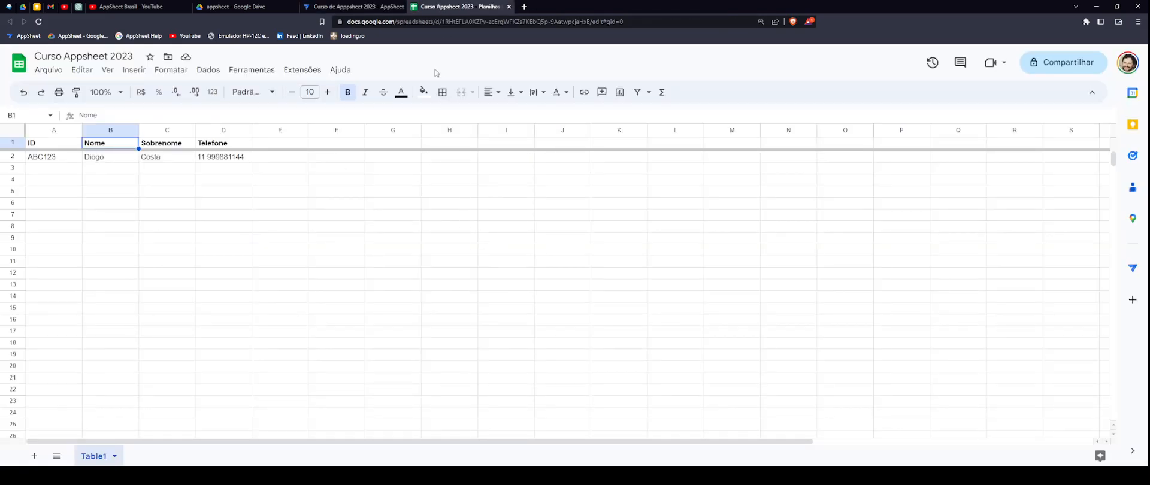
click(357, 7)
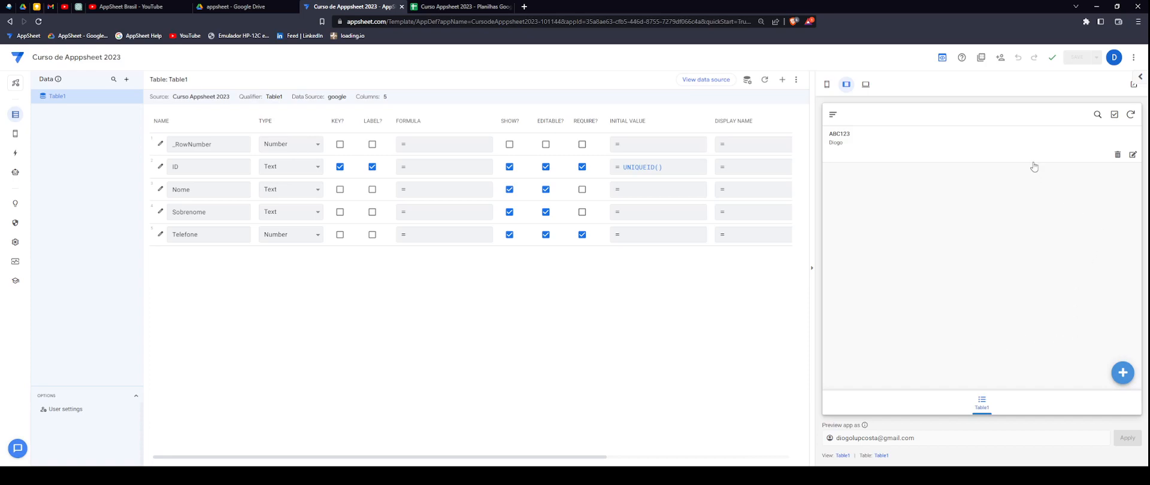
click(827, 84)
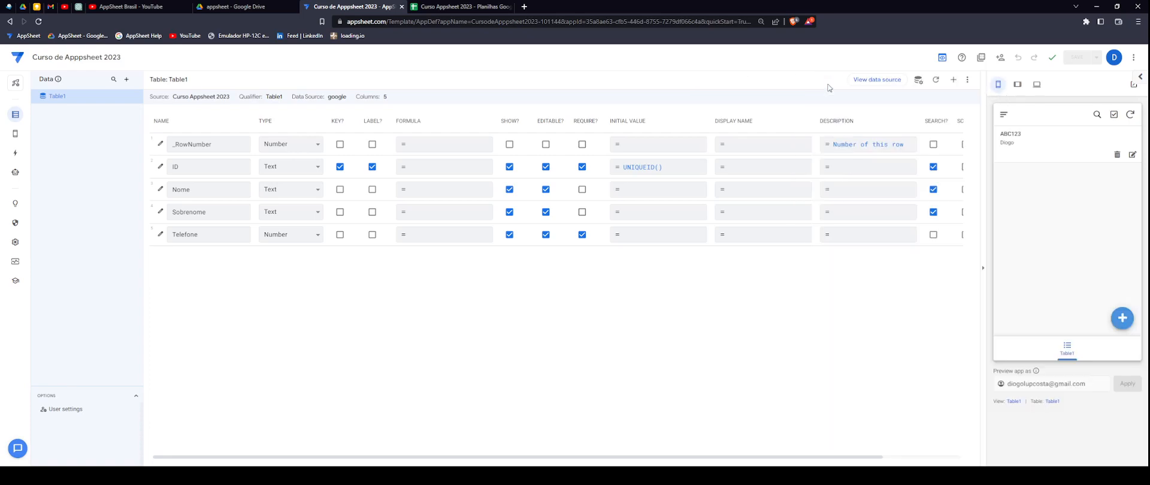
click(1037, 85)
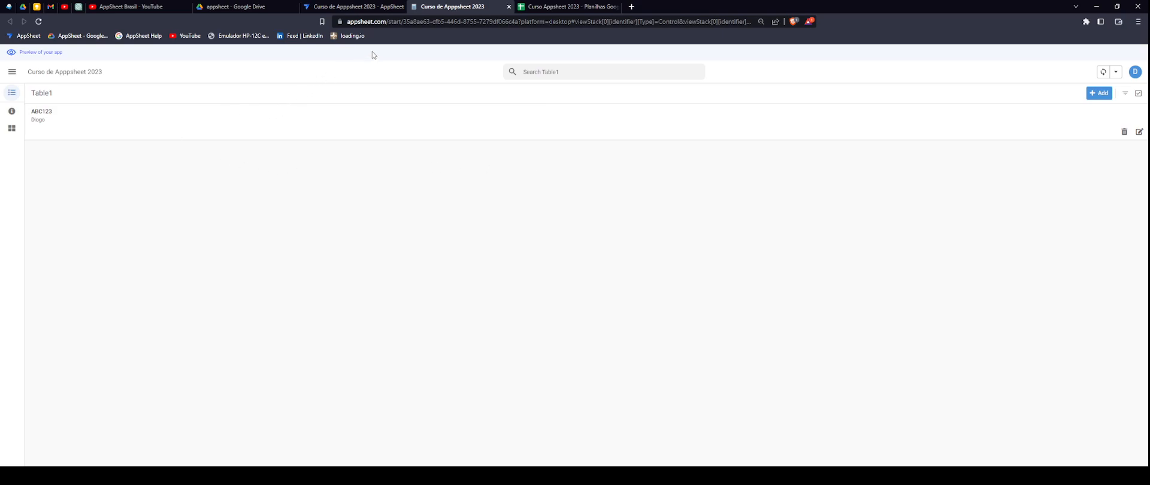
- Go back to the editor tab and show Table1's column settings under Data
click(382, 8)
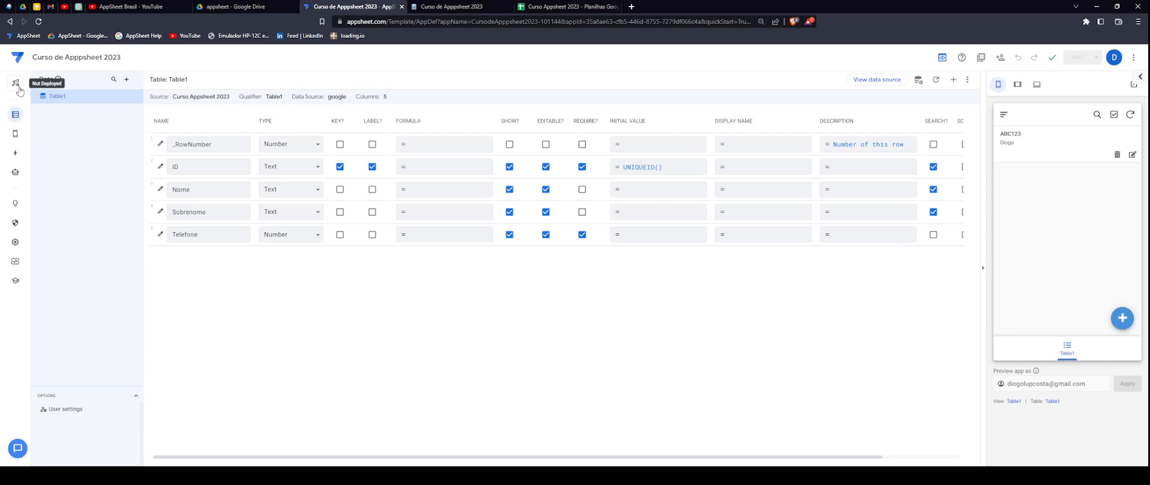
click(16, 118)
click(147, 7)
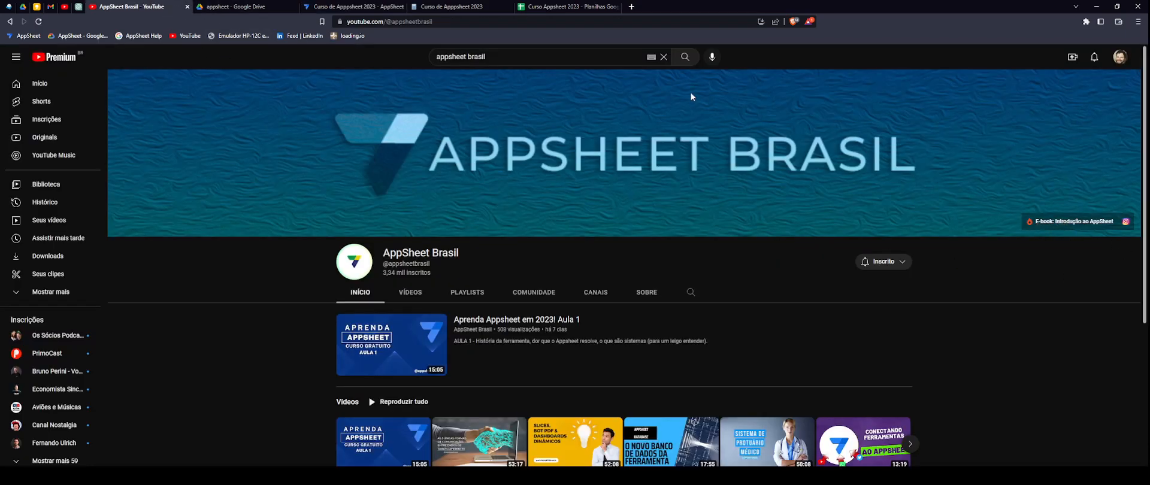
click(371, 8)
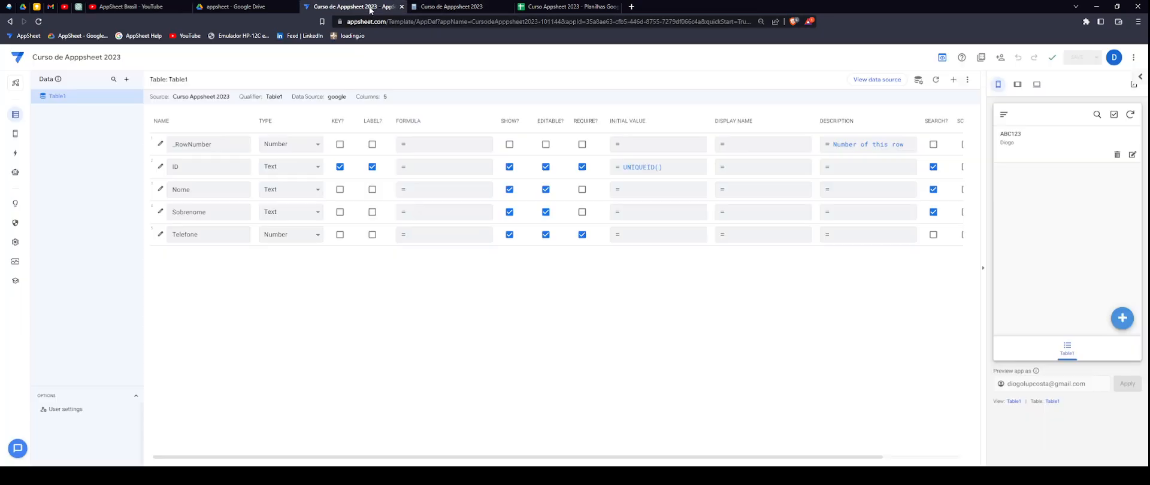
- Toggle to the legacy column view and back, then show the Curso Appsheet 2023 spreadsheet
click(943, 58)
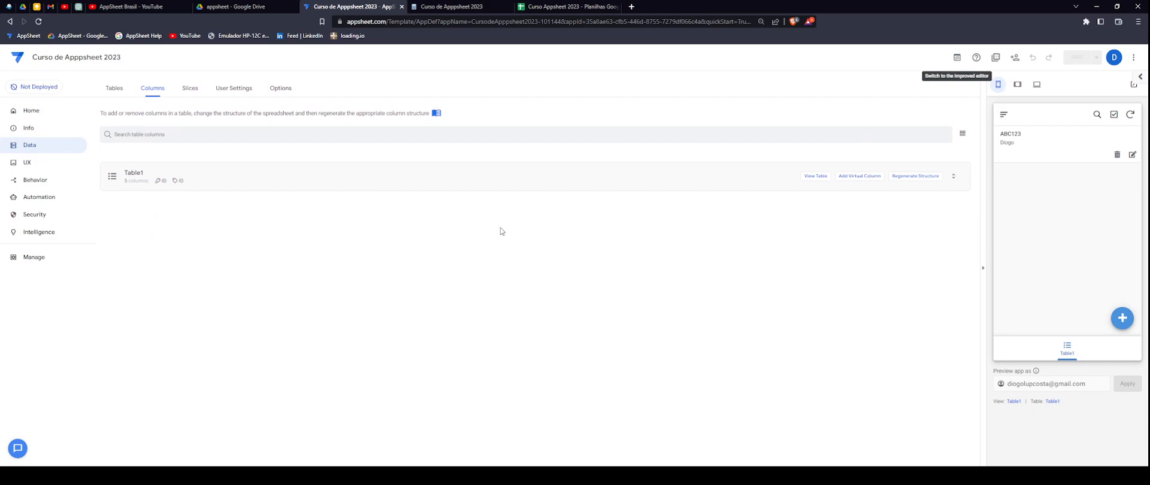
click(957, 57)
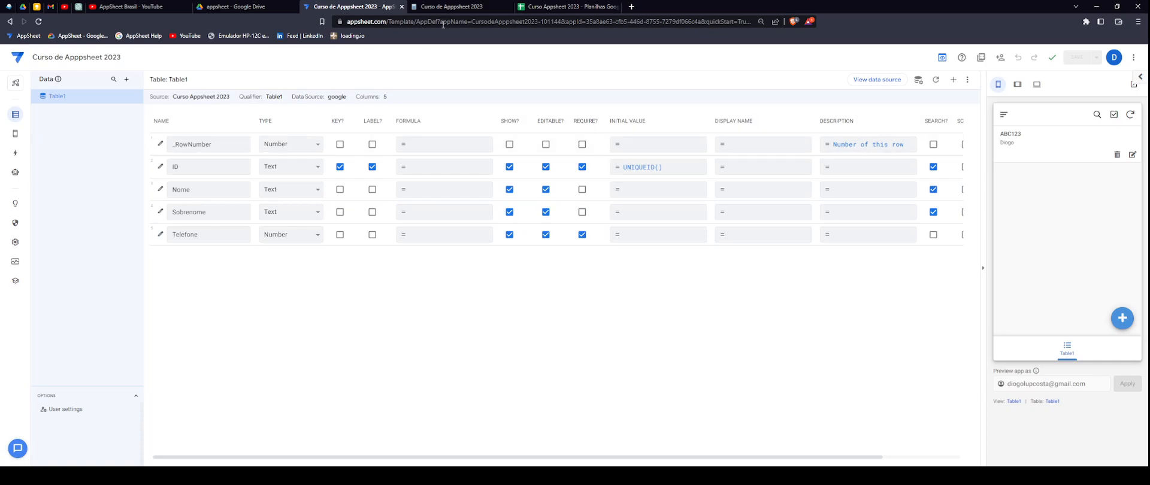
click(557, 6)
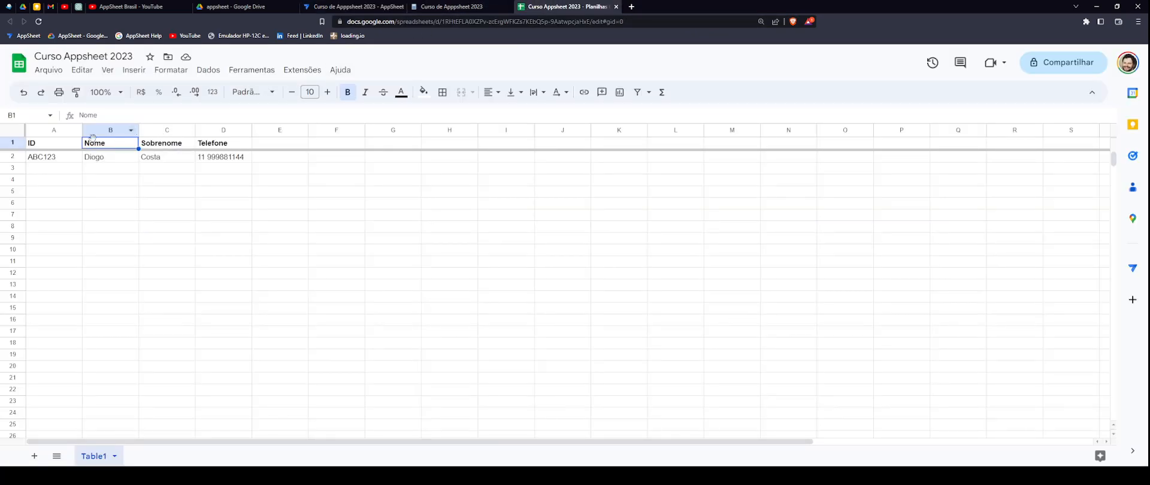
- Select rows 2 and 1 in the sheet, move the preview tab, and return to Table1's columns
click(12, 157)
click(14, 143)
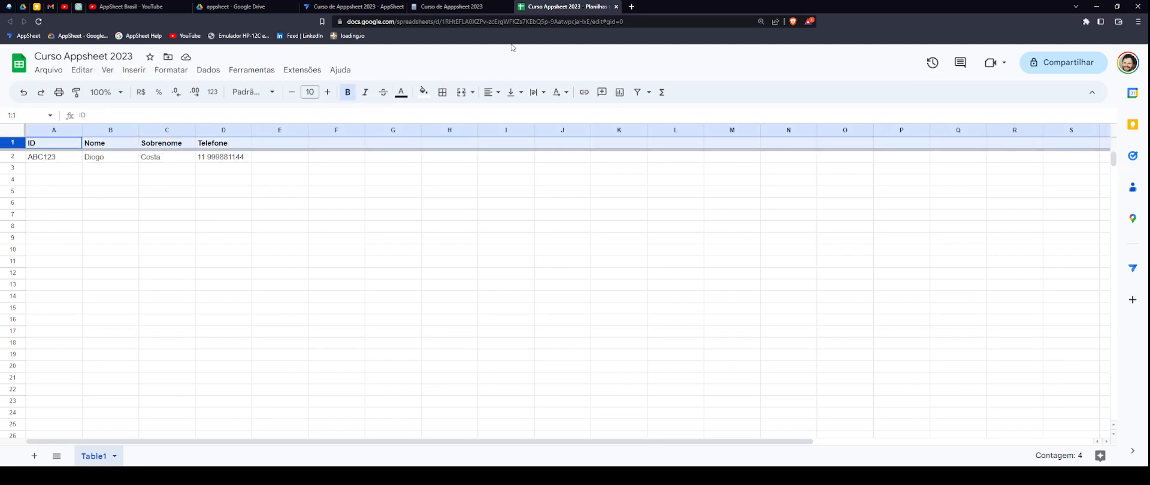
click(489, 8)
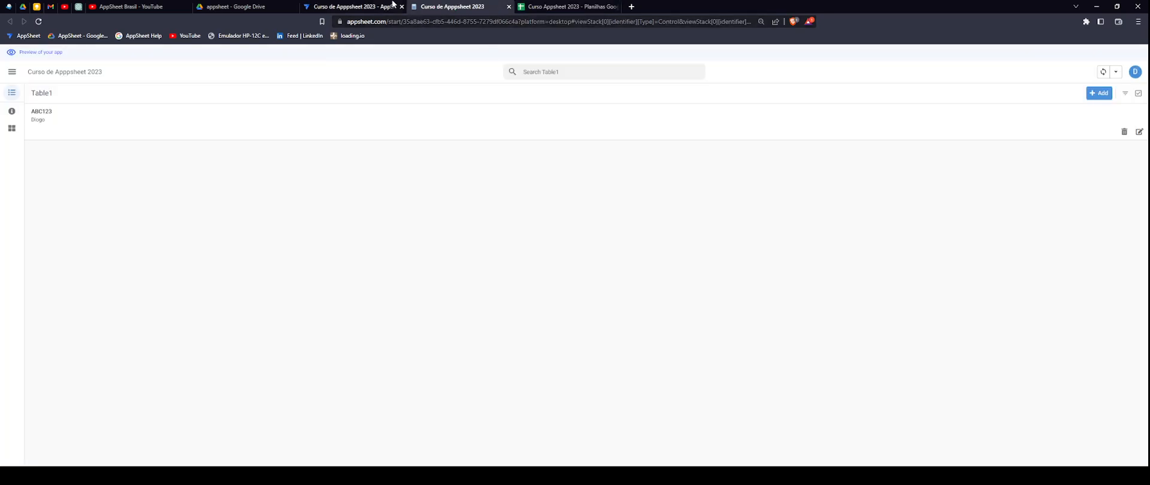
click(360, 8)
drag(432, 7, 594, 6)
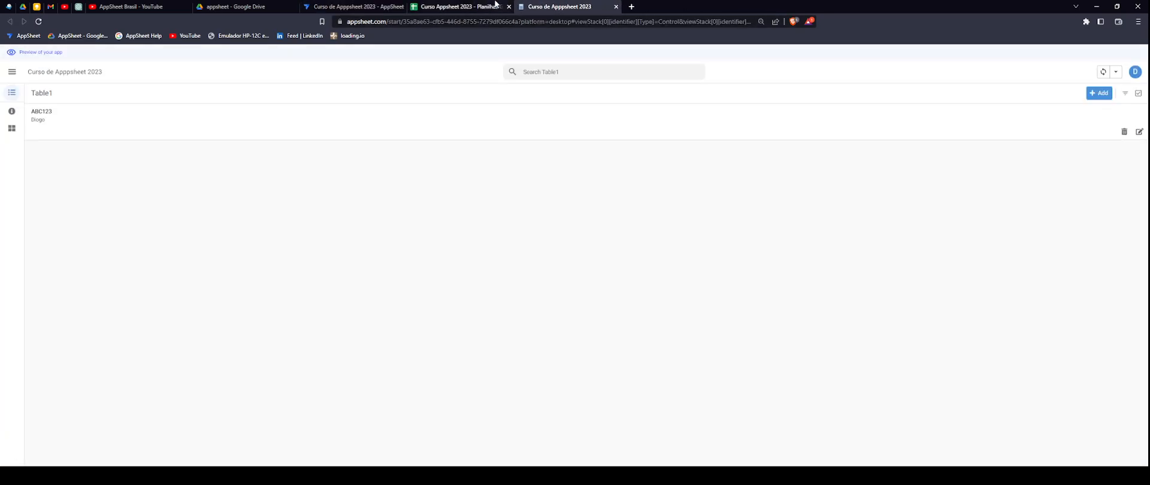
click(353, 7)
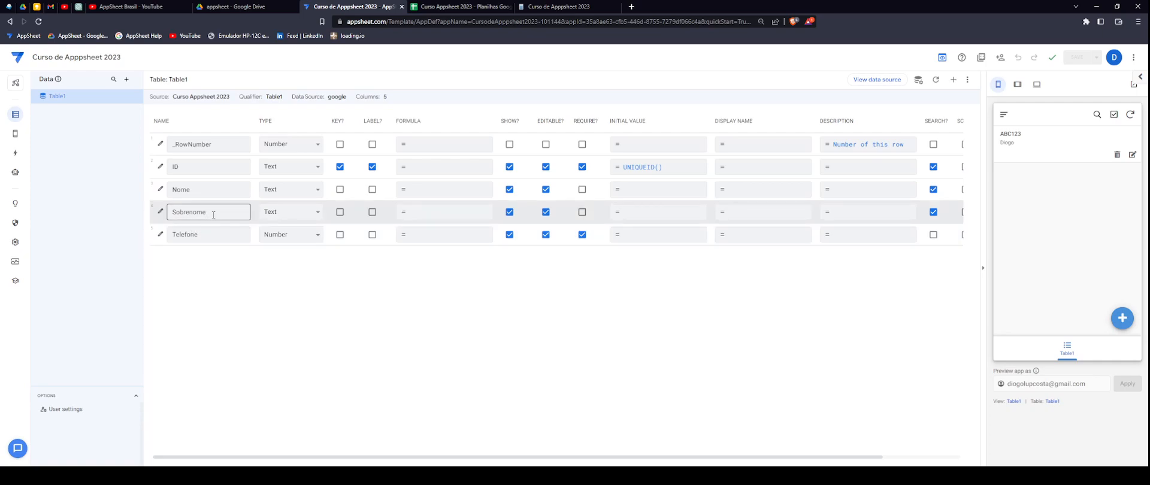
- Add a record with first name, surname and phone via the form, then check row 3 in Sheets
click(1122, 319)
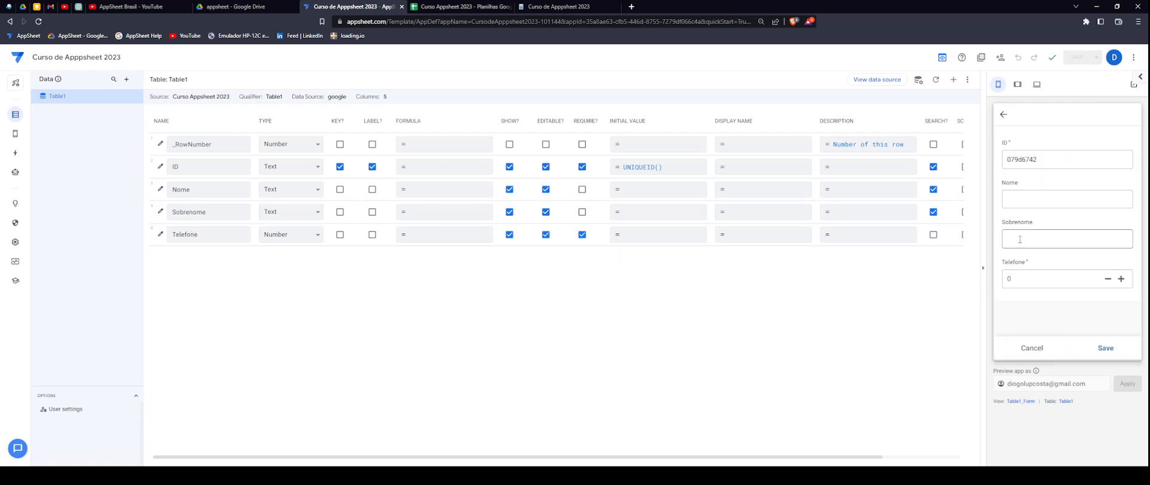
click(1047, 193)
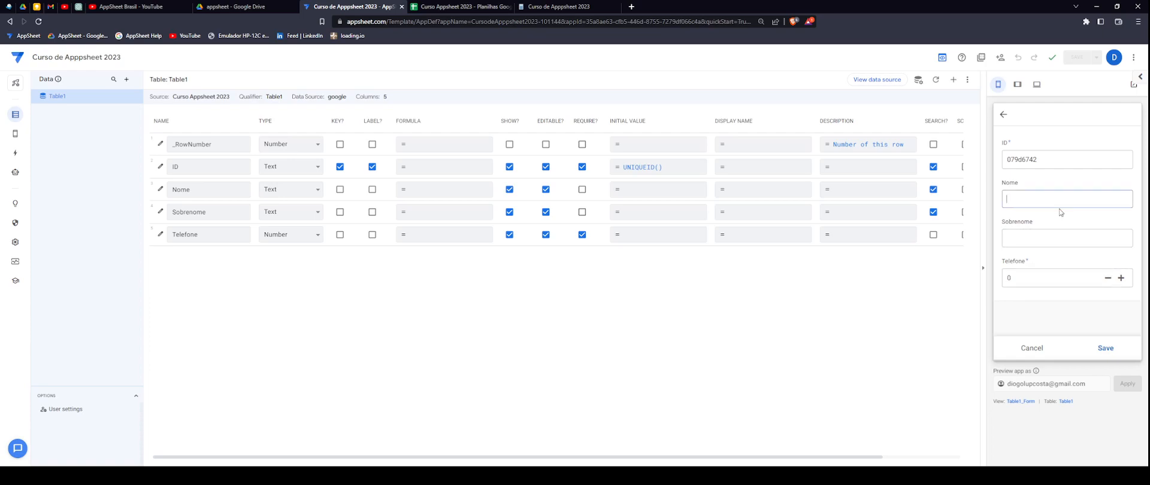
key(Tab)
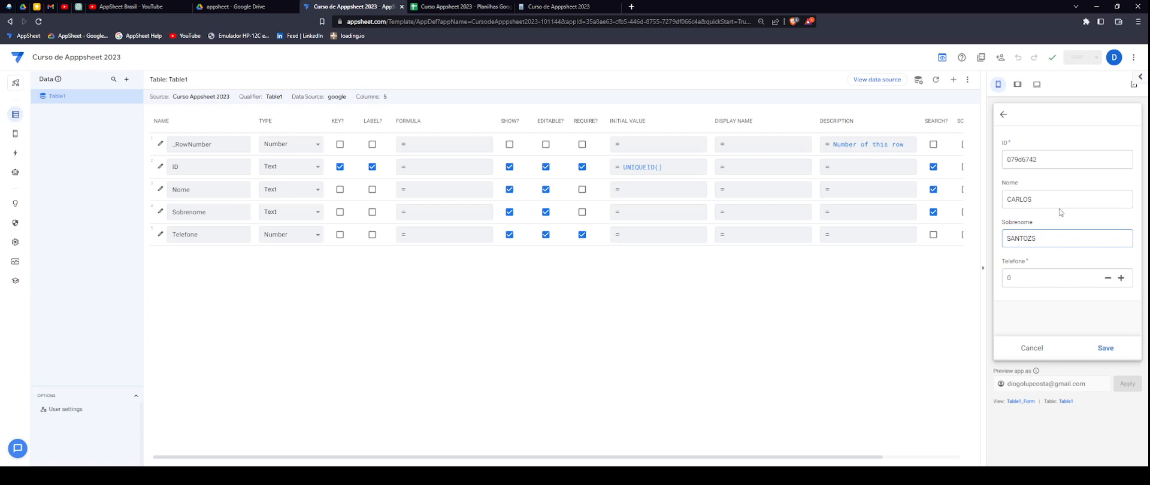
click(1024, 277)
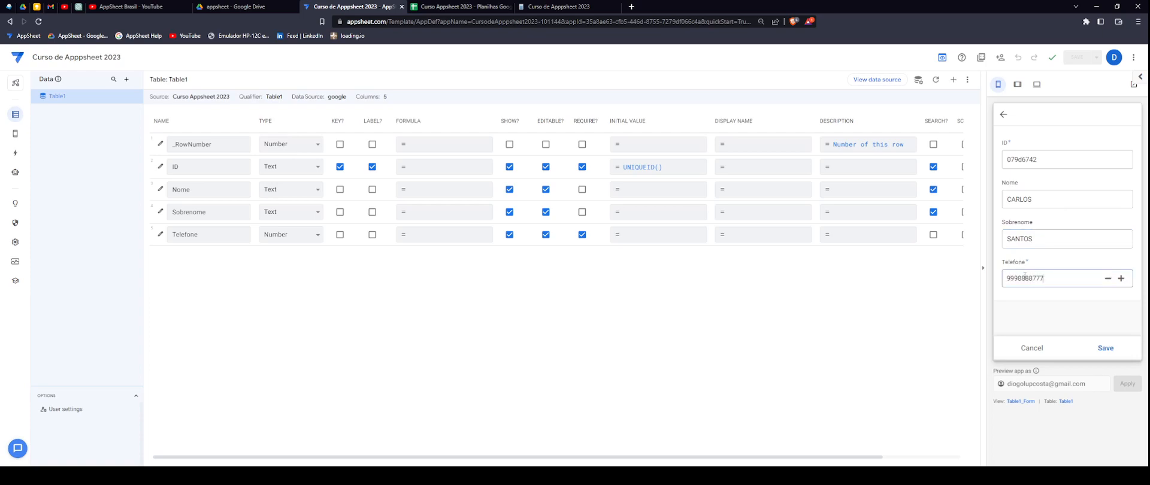
click(1105, 346)
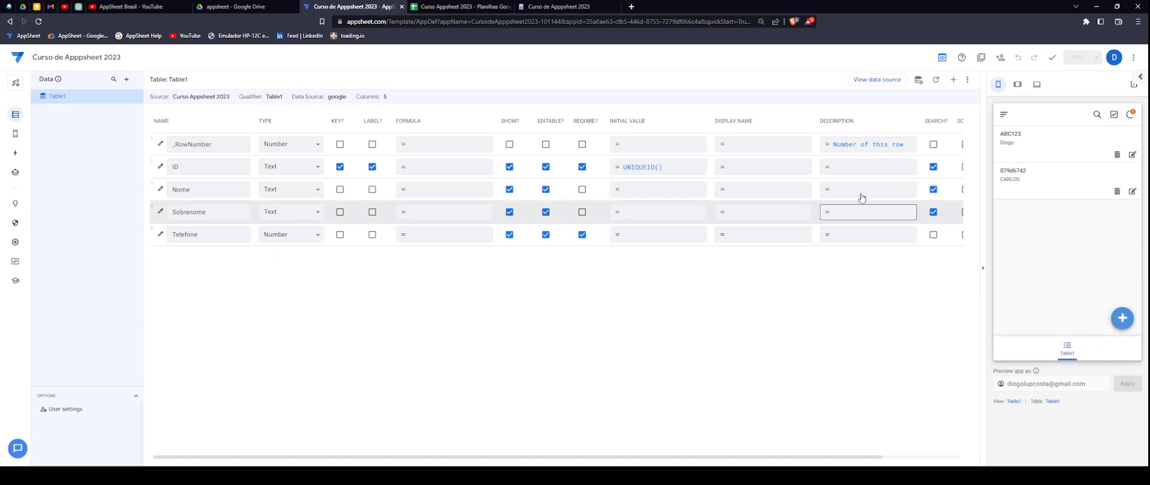
click(471, 12)
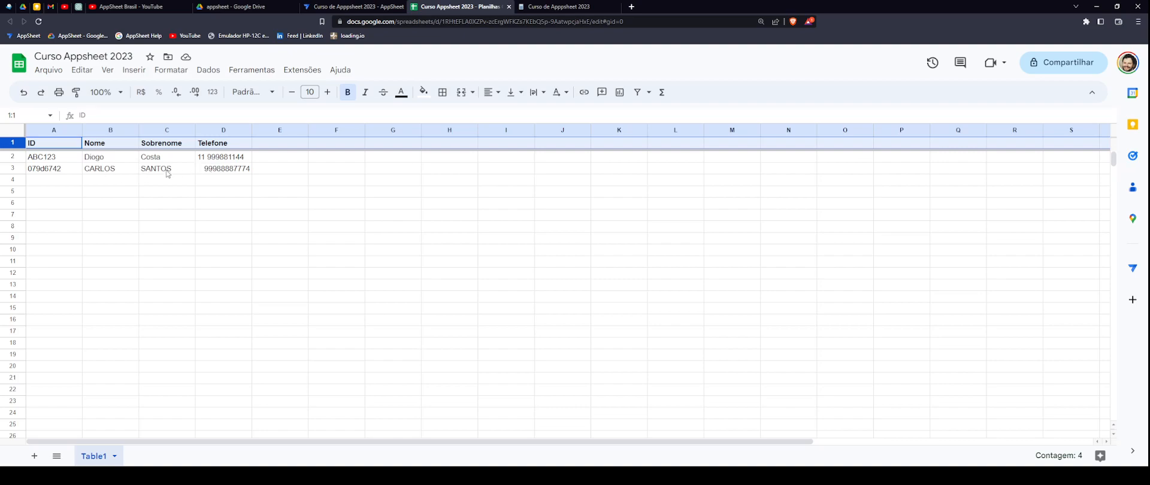
click(350, 6)
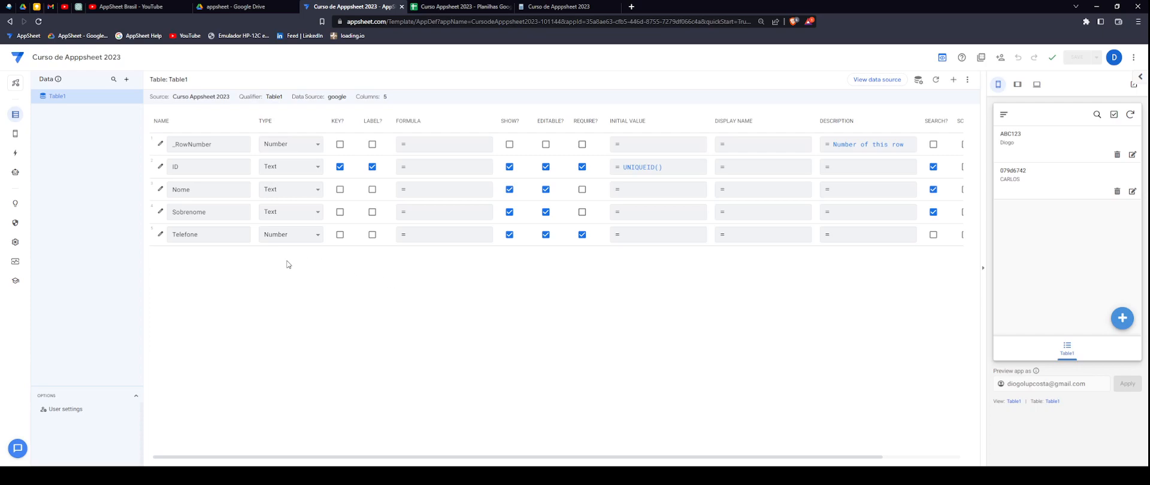
click(200, 190)
click(449, 7)
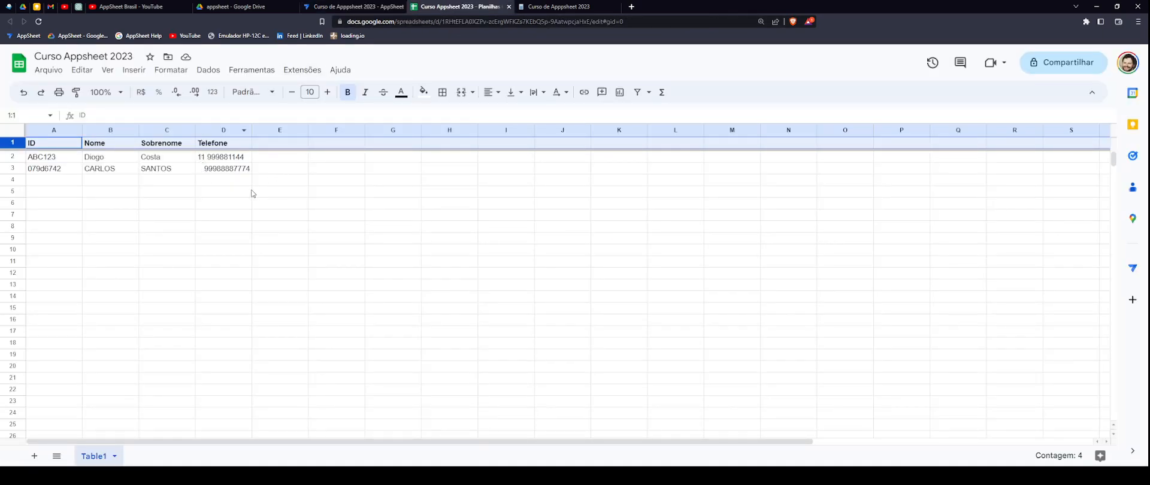
click(353, 7)
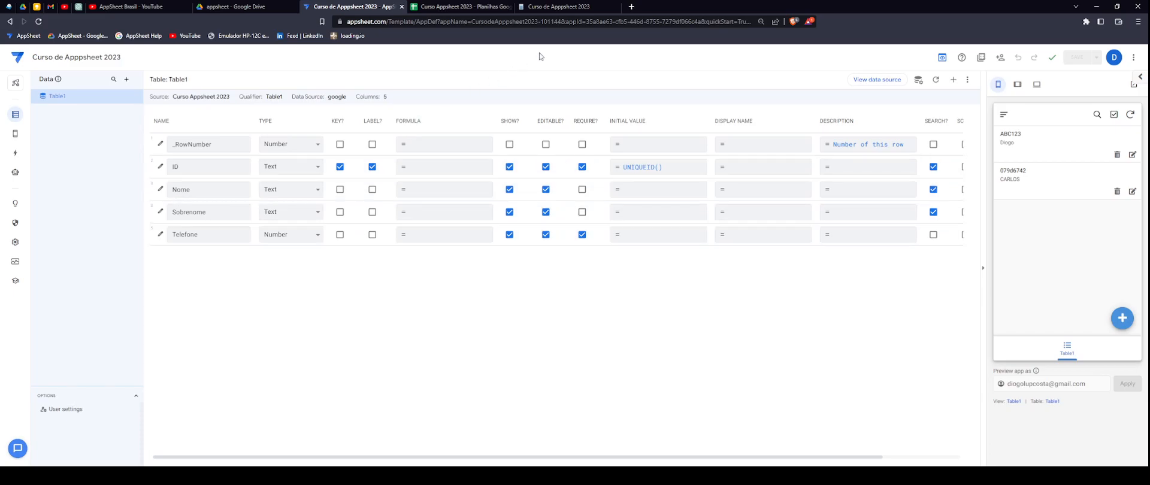
click(488, 8)
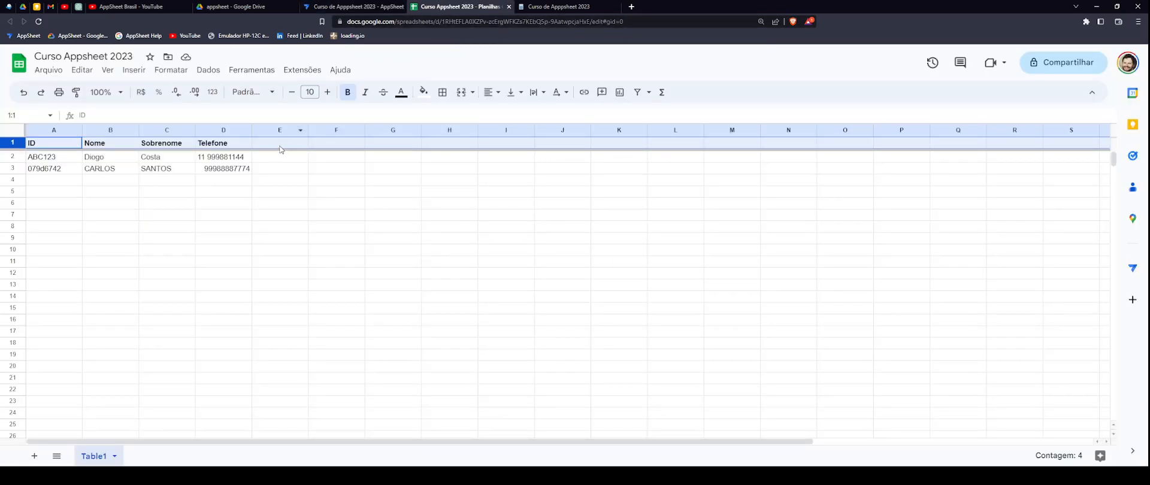
click(282, 146)
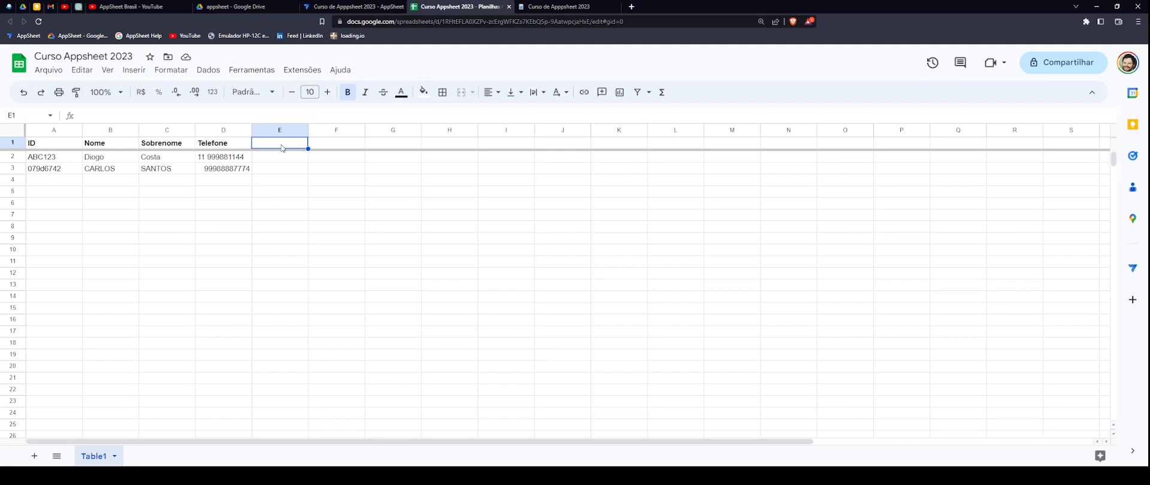
- Glance at the AppSheet editor, then return to the Curso Appsheet 2023 spreadsheet
click(348, 7)
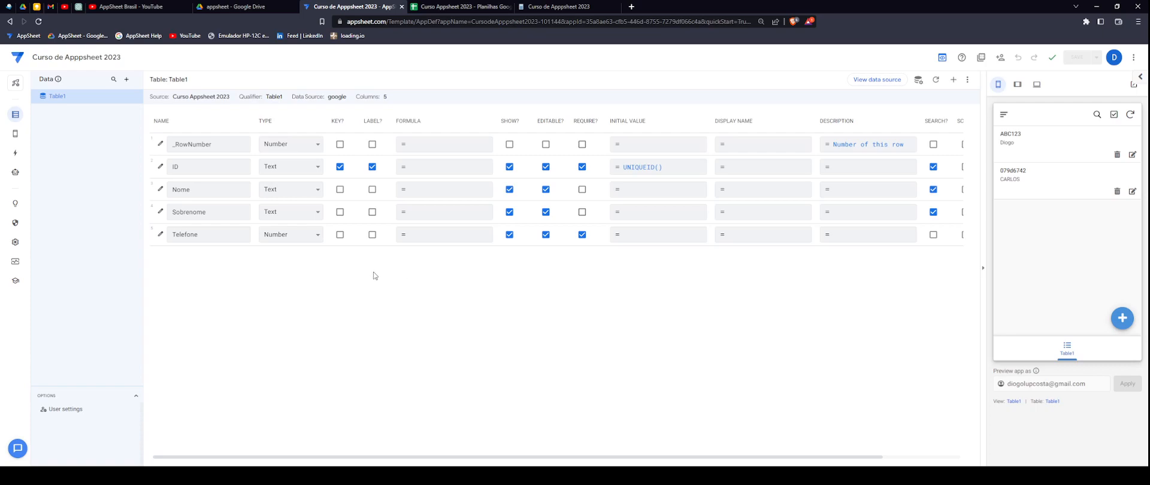
click(459, 6)
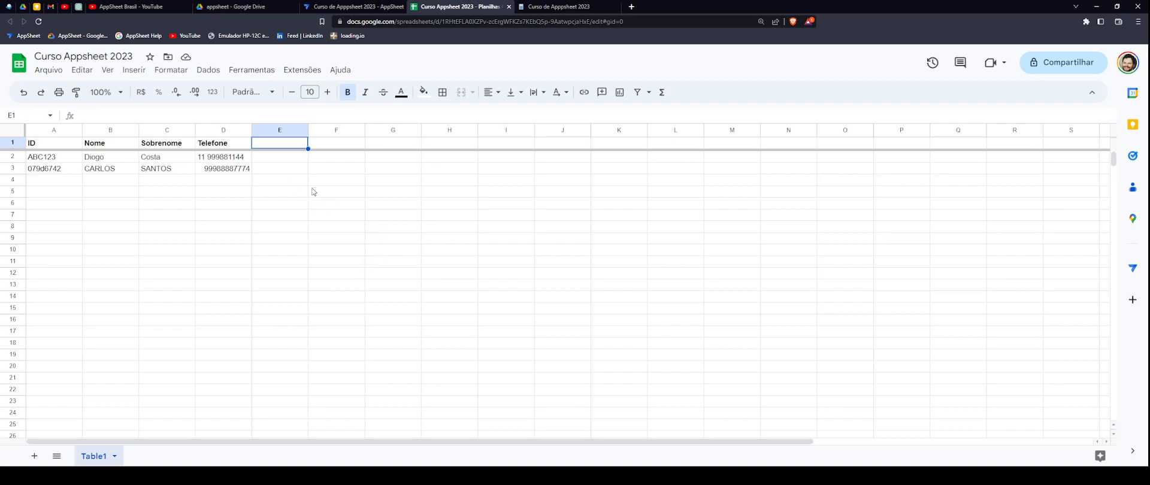
- Move between Drive, AppSheet and the spreadsheet, then add a blank sheet to Curso Appsheet 2023
click(259, 7)
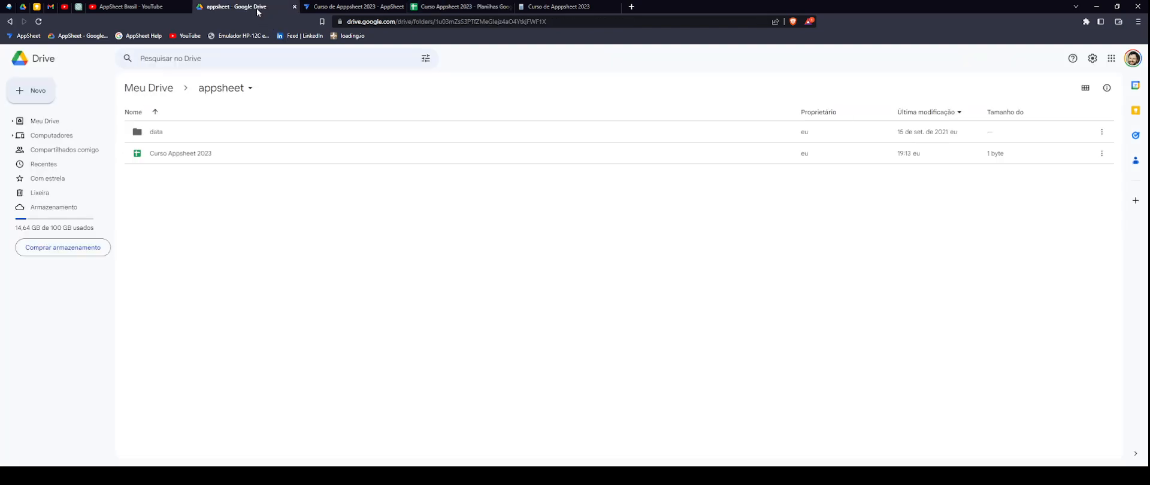
click(389, 6)
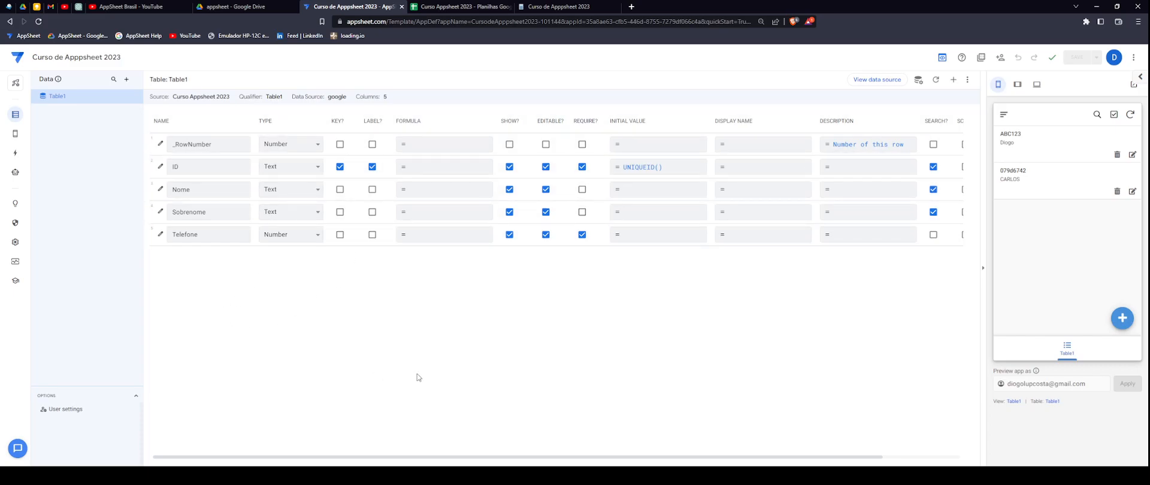
click(459, 6)
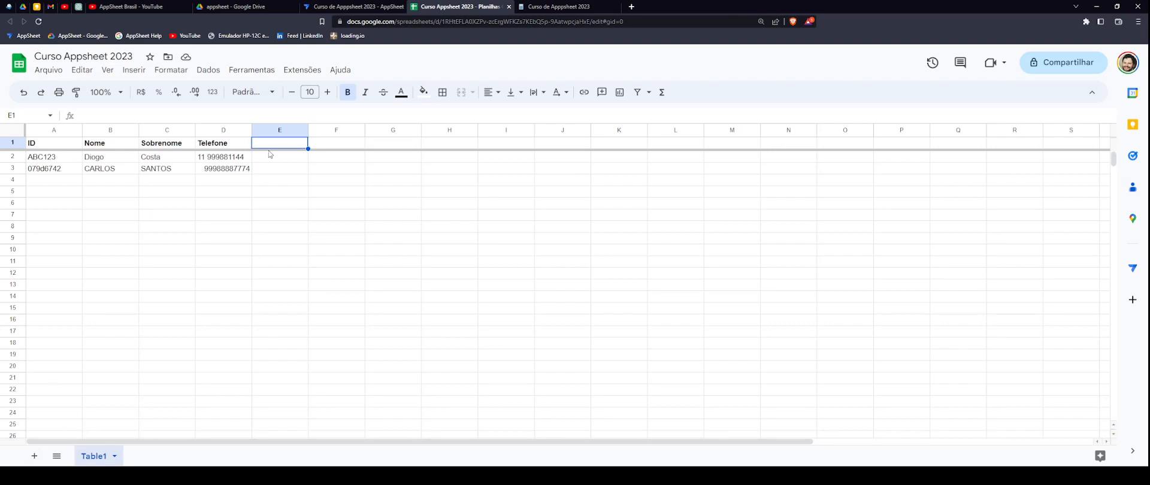
click(351, 7)
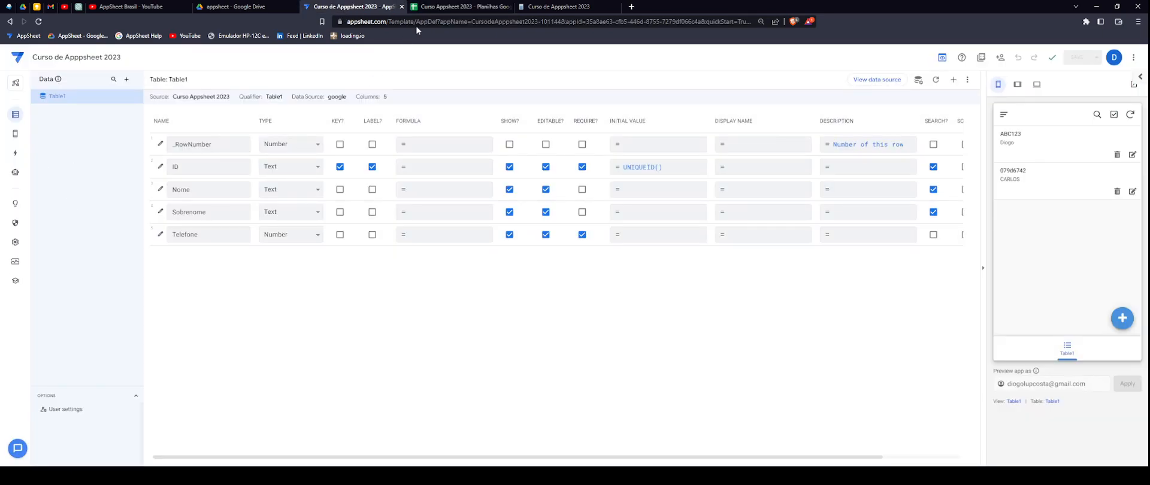
click(459, 8)
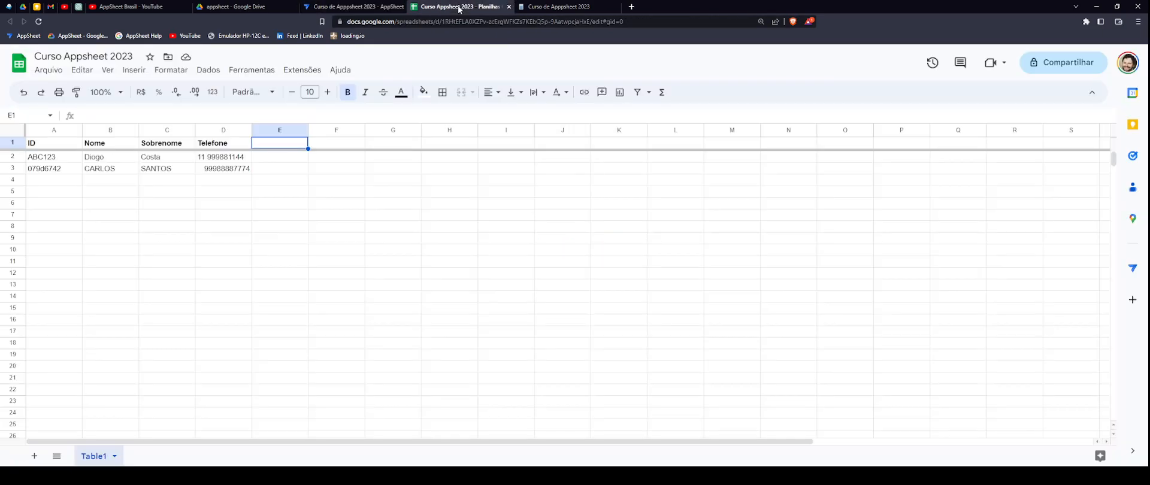
click(34, 456)
- Rename the new sheet to Table2, then start adding a new data source in AppSheet
double_click(139, 457)
text(tAB)
key(BackSpace)
key(BackSpace)
key(BackSpace)
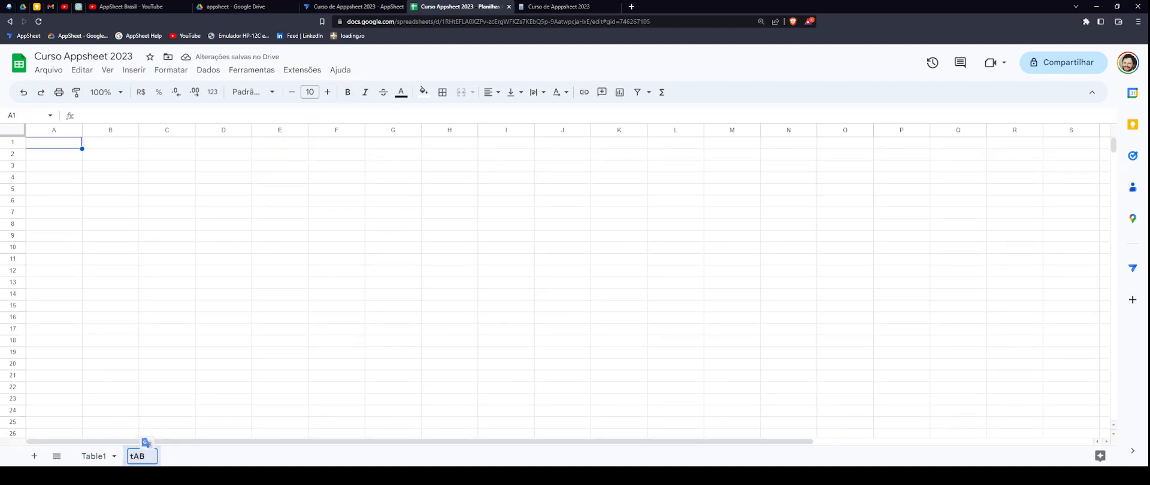
text(Table2)
key(Return)
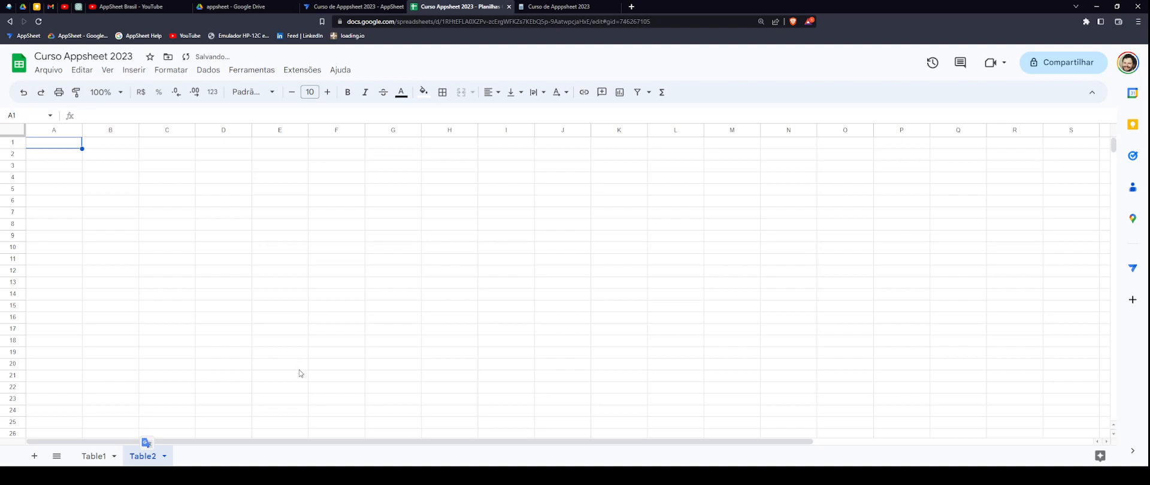
click(374, 8)
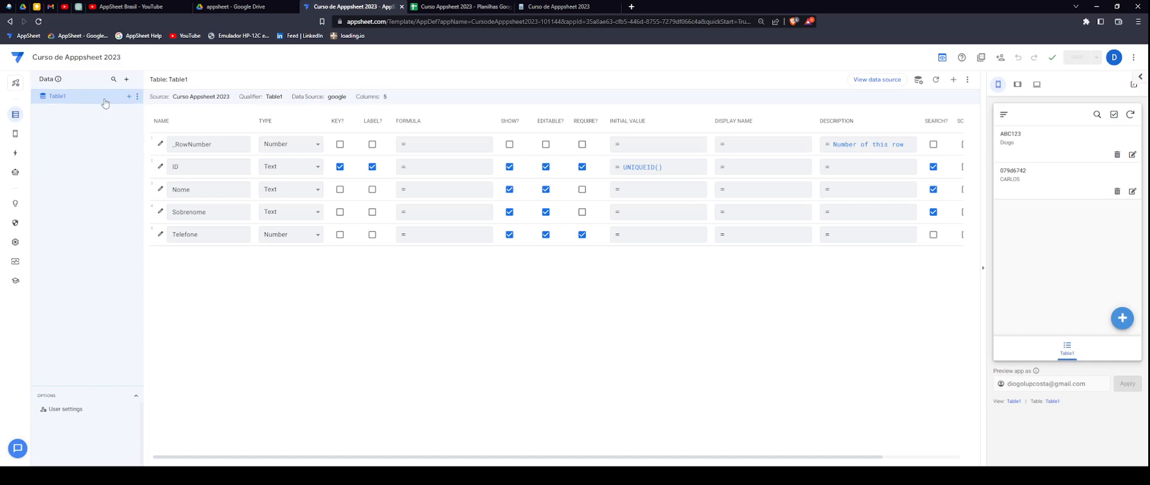
click(127, 80)
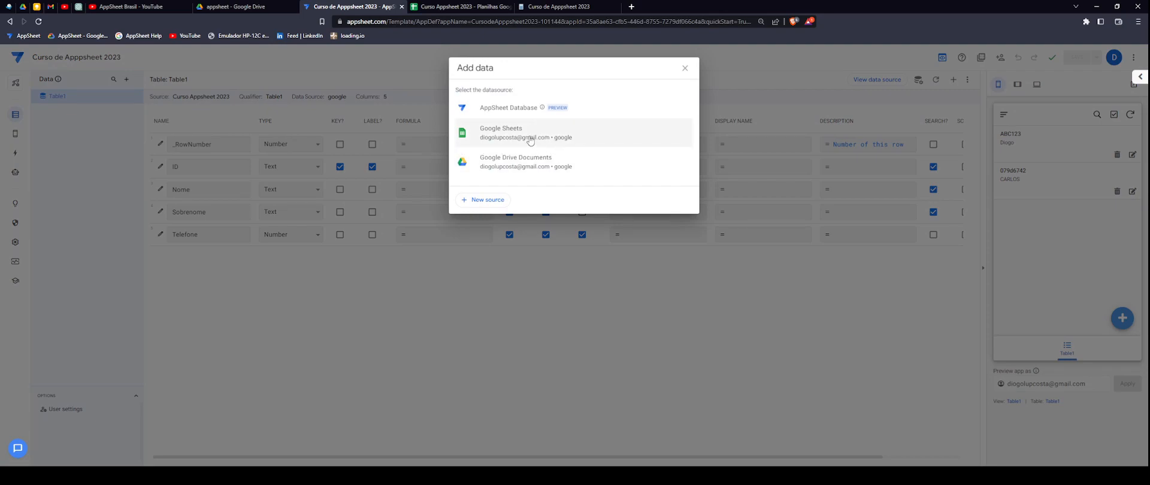
- Choose Google Sheets as the source and browse to Curso Appsheet 2023 in the appsheet folder
click(510, 134)
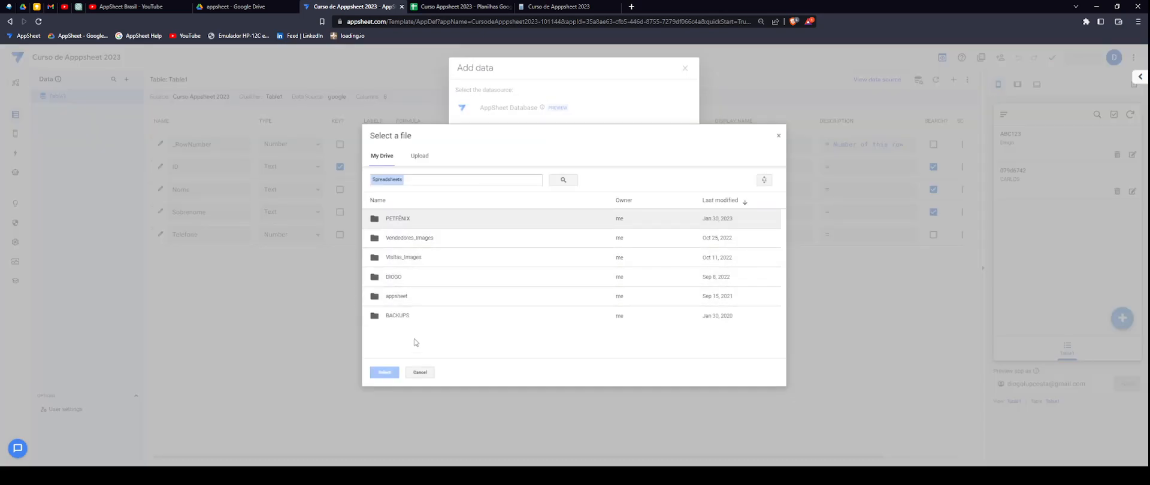
double_click(398, 296)
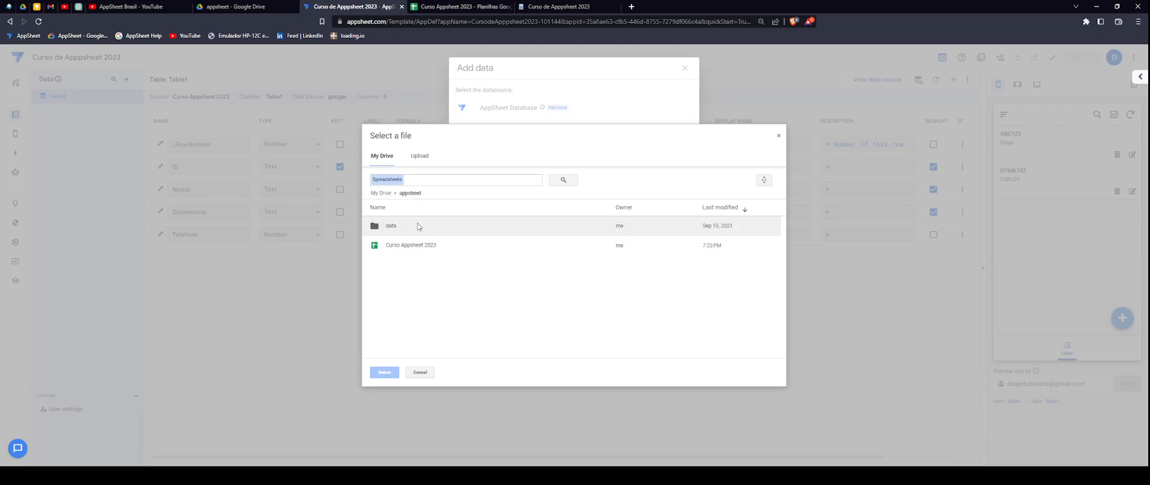
click(410, 253)
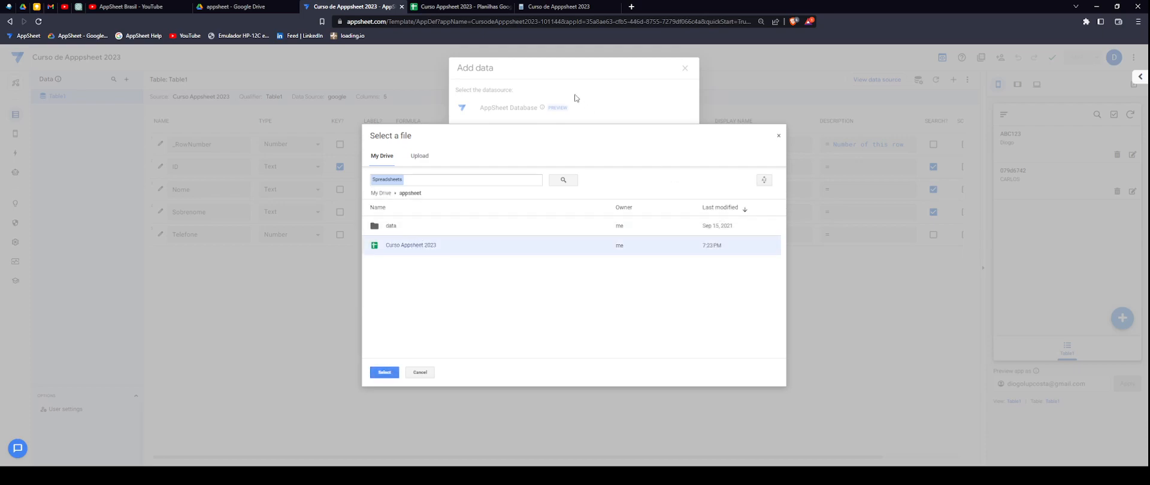
click(458, 7)
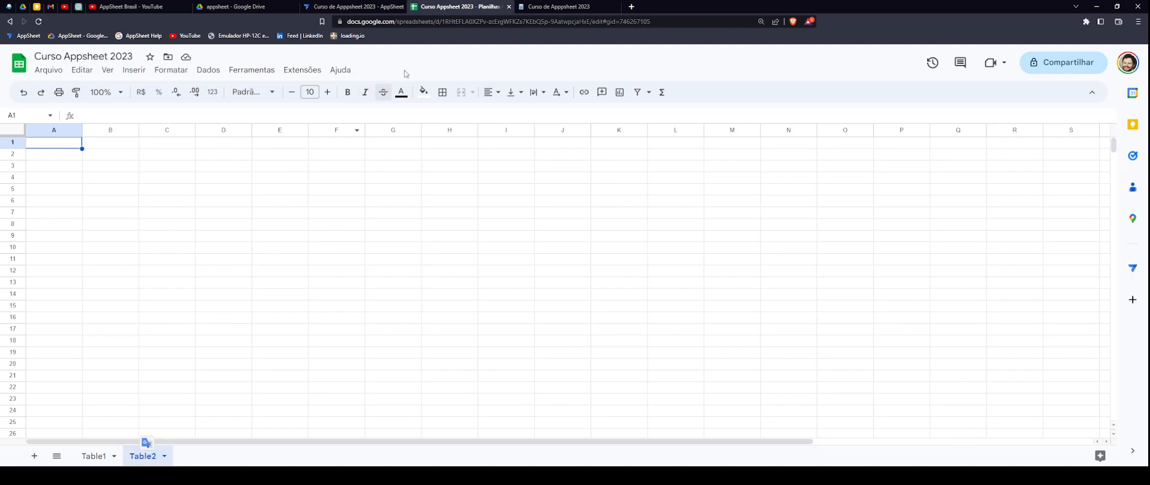
click(355, 6)
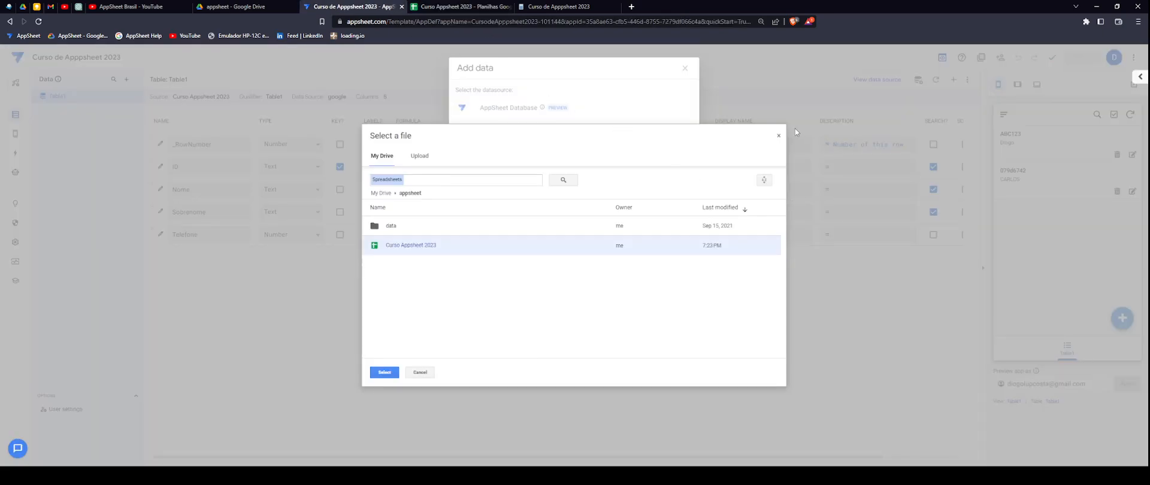
- Cancel the file picker and close the Add data dialog without adding a source
click(779, 136)
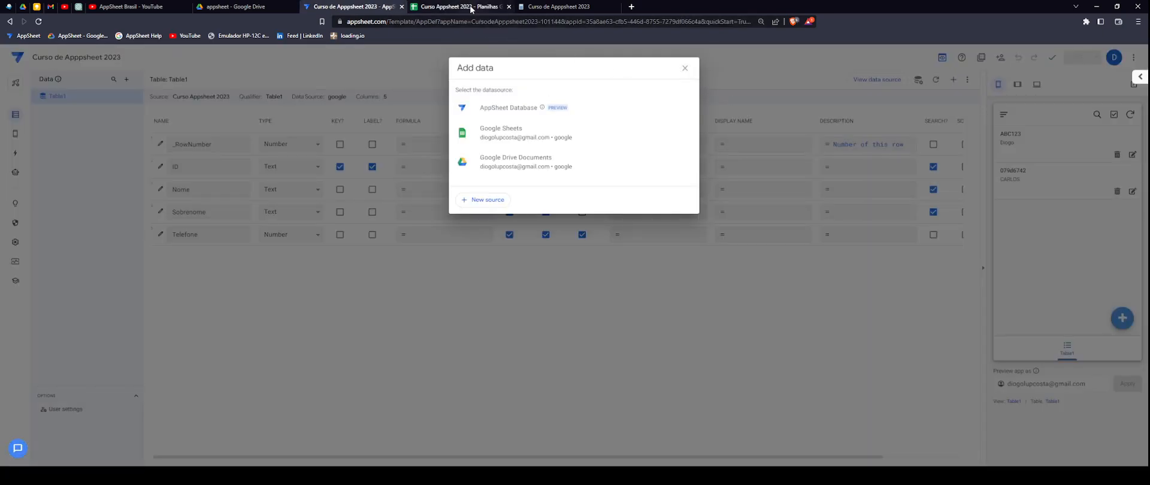
click(459, 6)
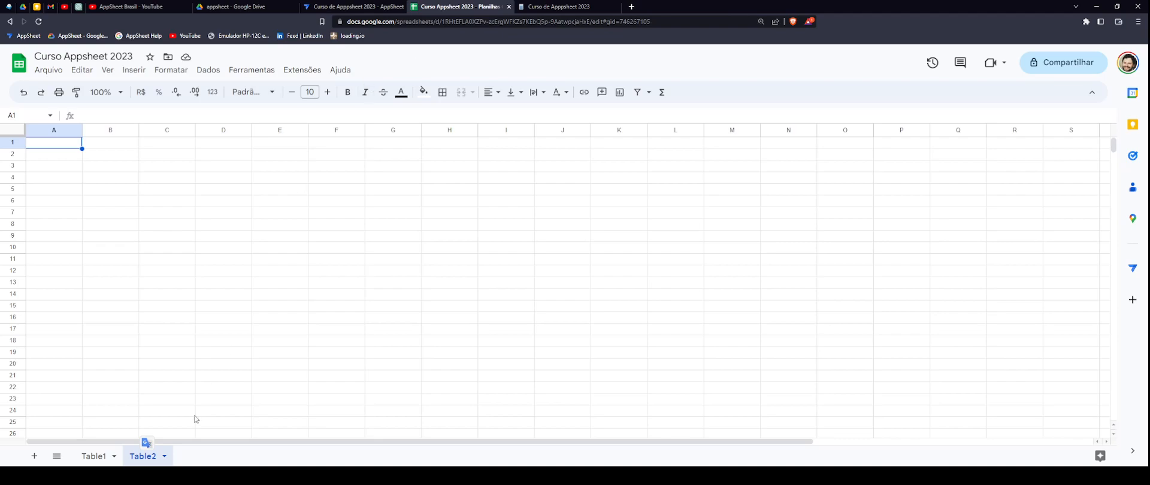
click(382, 9)
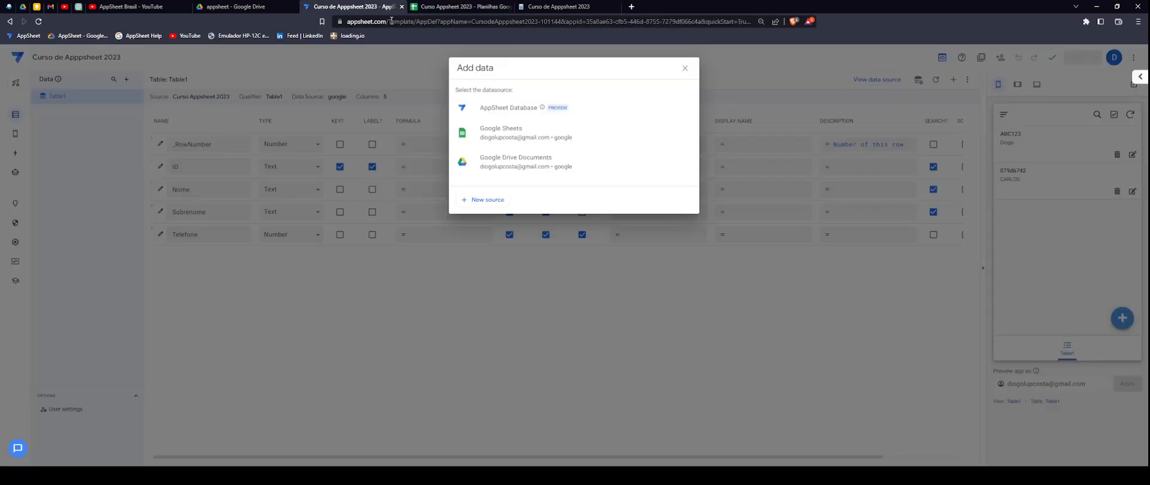
click(687, 69)
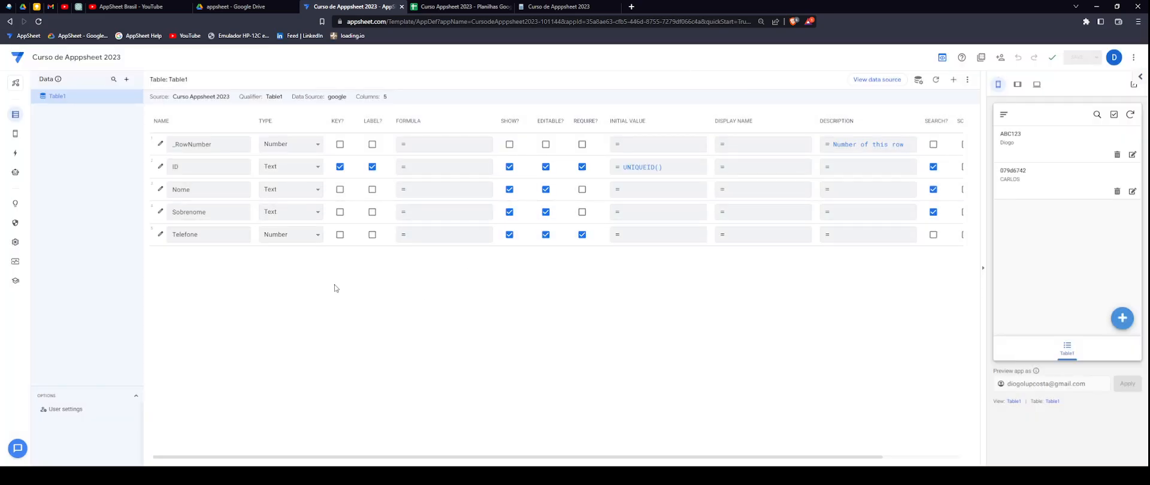
click(490, 6)
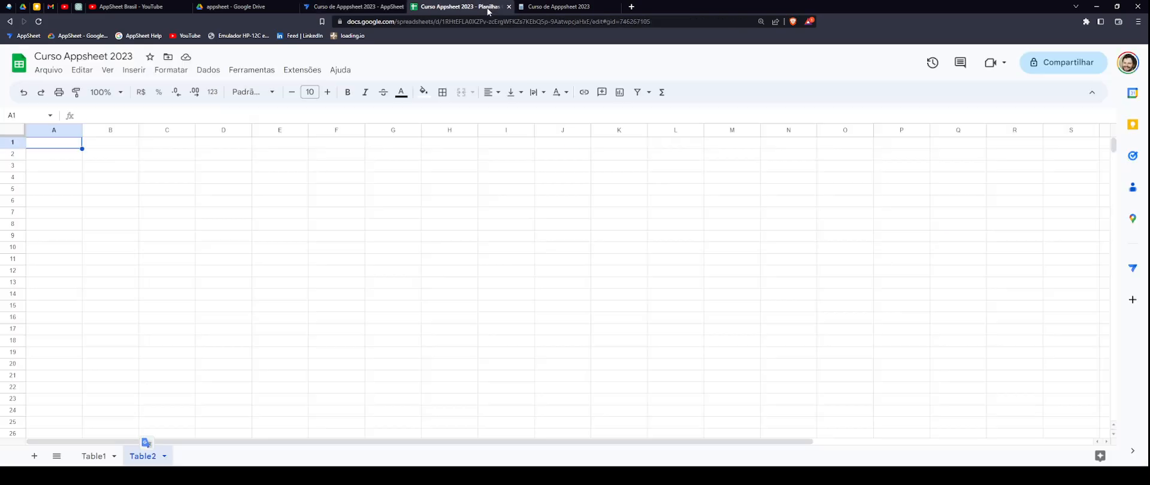
click(379, 9)
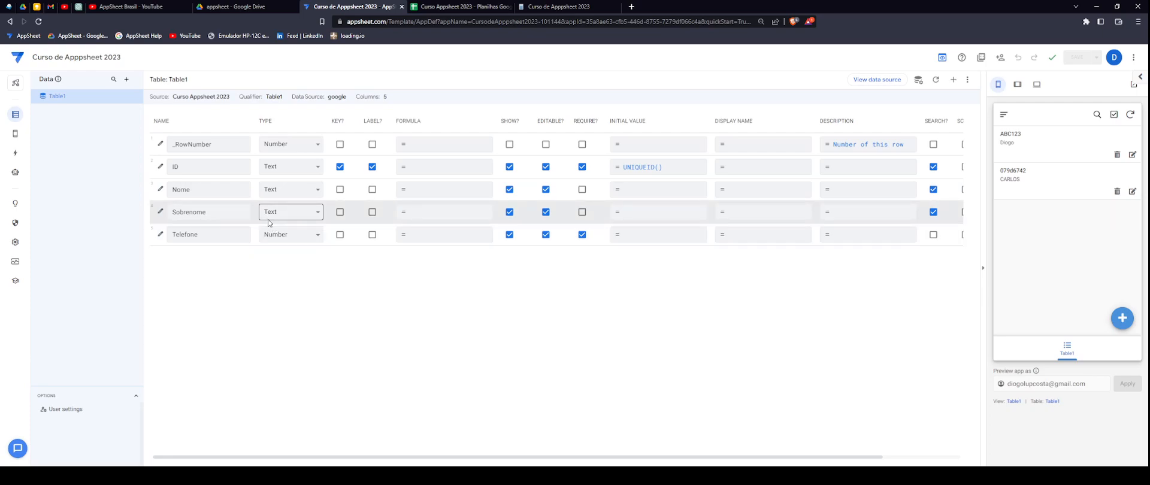
- Point out the TYPE, KEY and LABEL headings and the ID column name in Table1's settings
double_click(263, 122)
drag(263, 122, 262, 129)
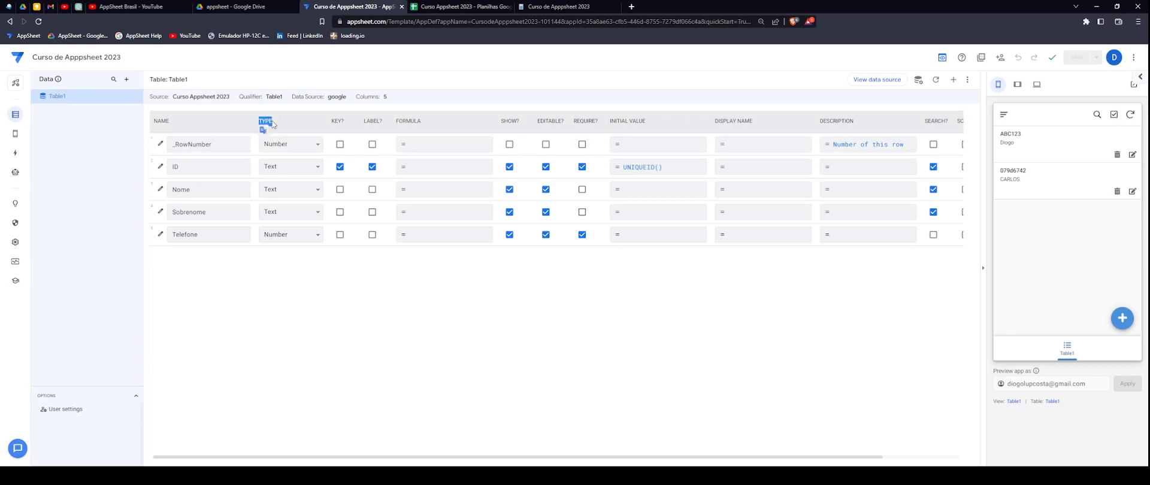
double_click(337, 122)
double_click(371, 121)
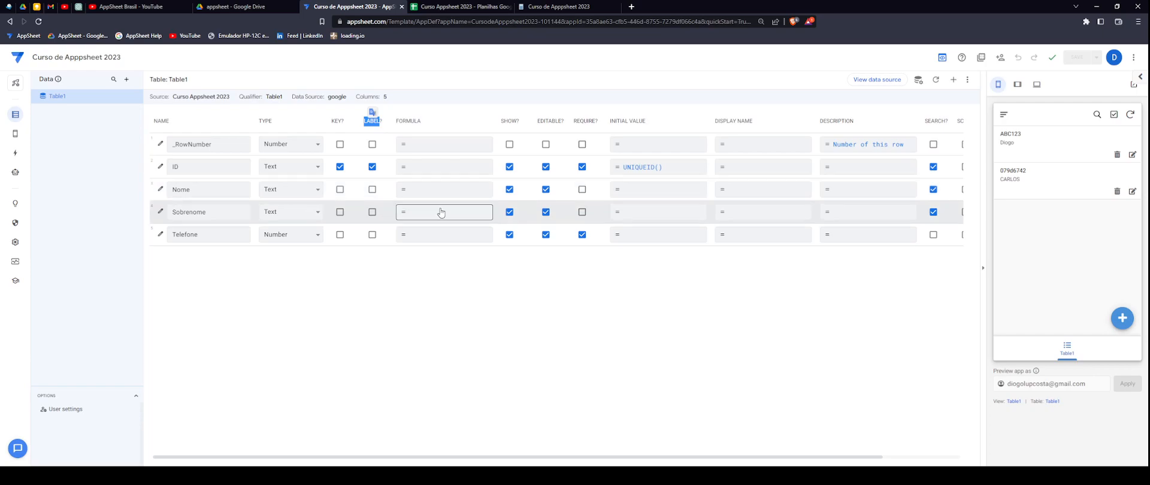
click(433, 293)
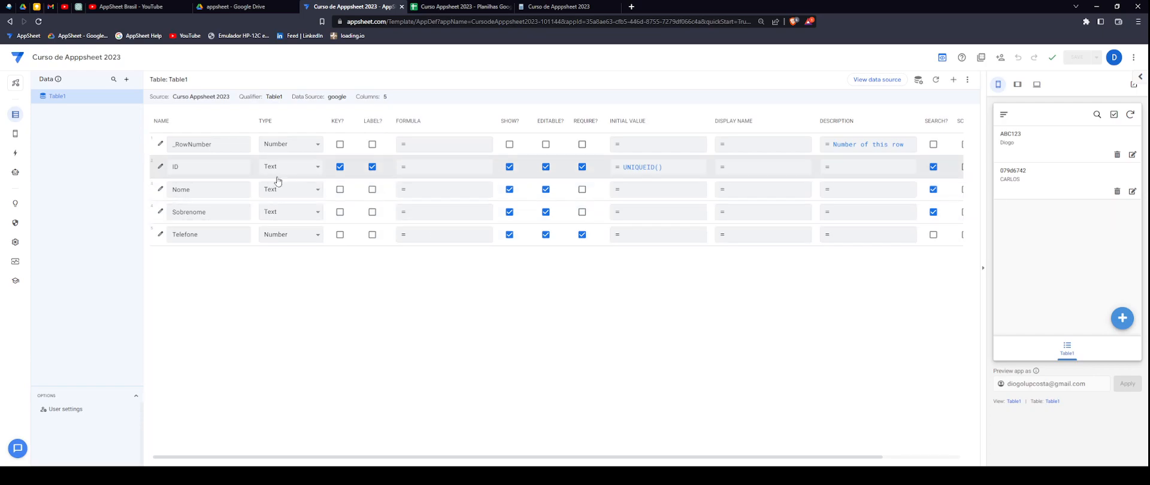
drag(181, 168, 149, 171)
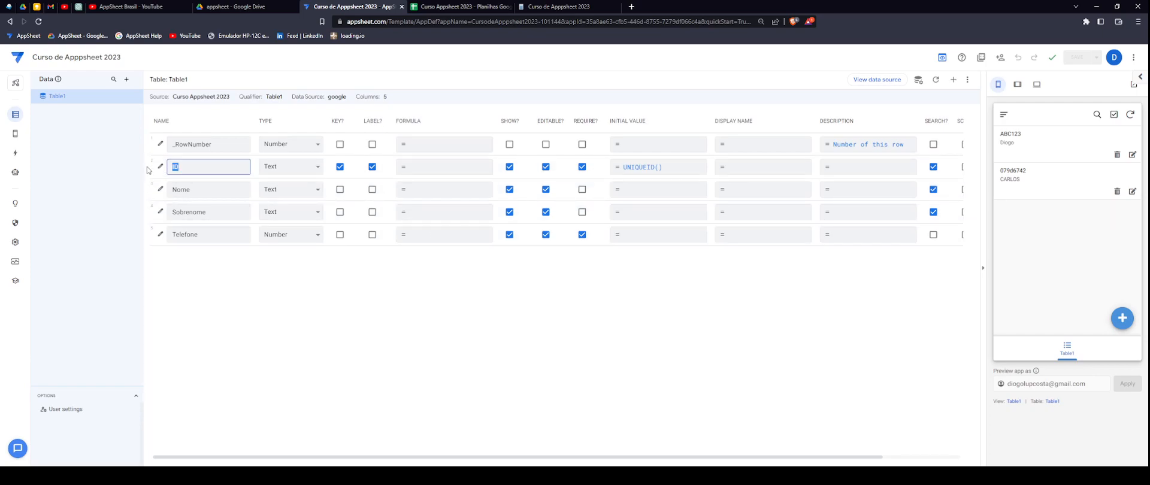
click(187, 168)
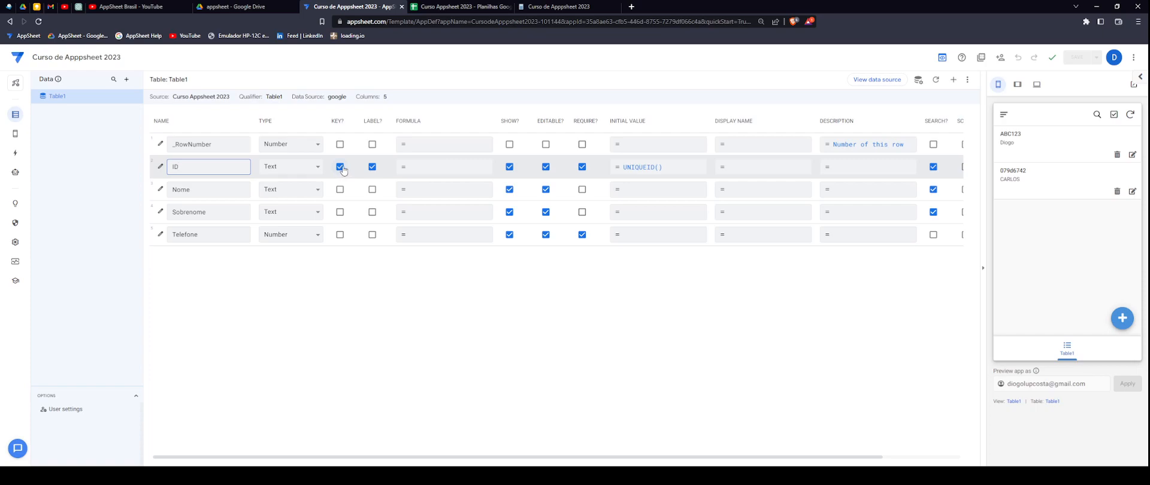
double_click(337, 121)
click(340, 123)
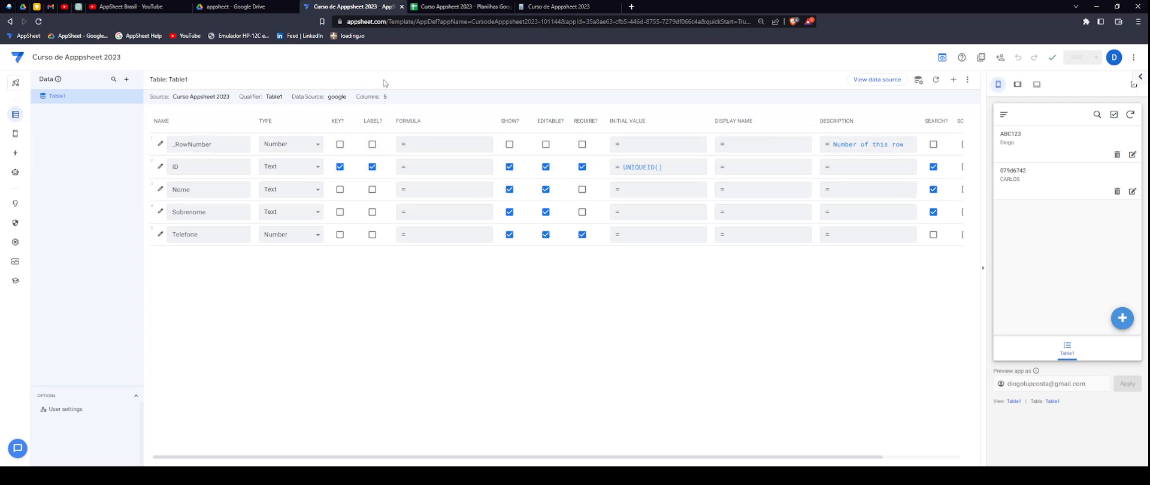
click(460, 6)
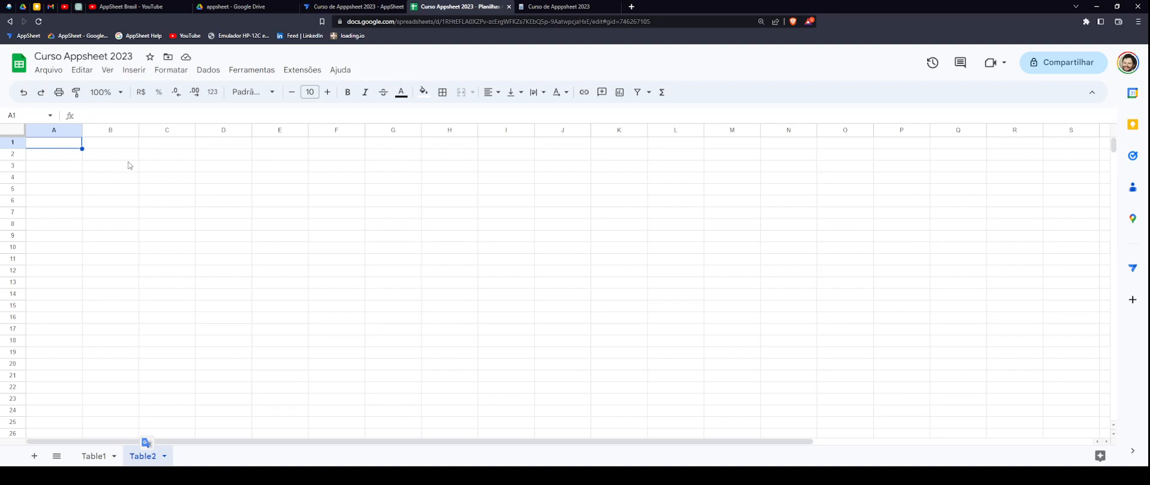
- Compare the Table1 data sheet with the empty Table2 sheet, then return to AppSheet
click(105, 457)
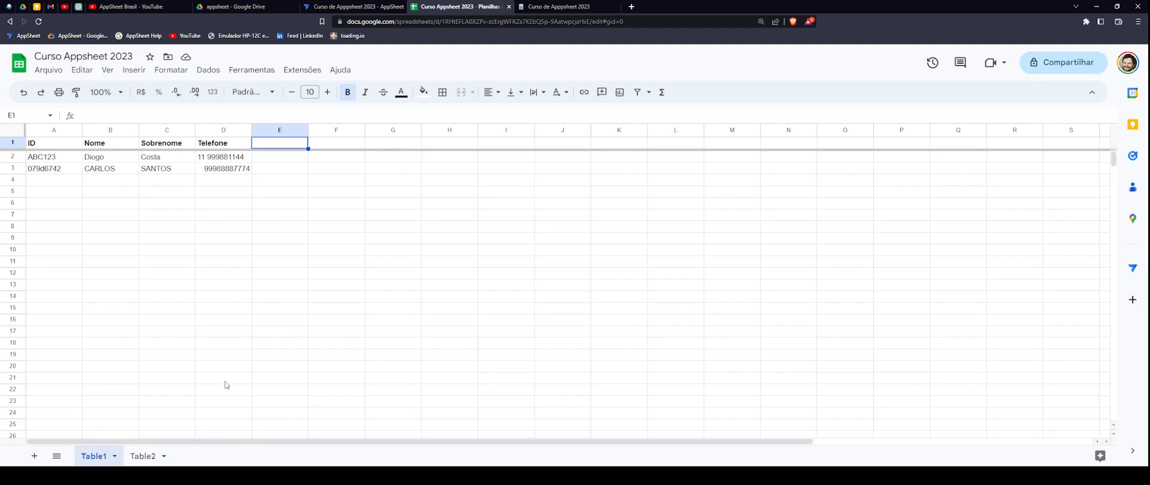
click(141, 458)
click(97, 456)
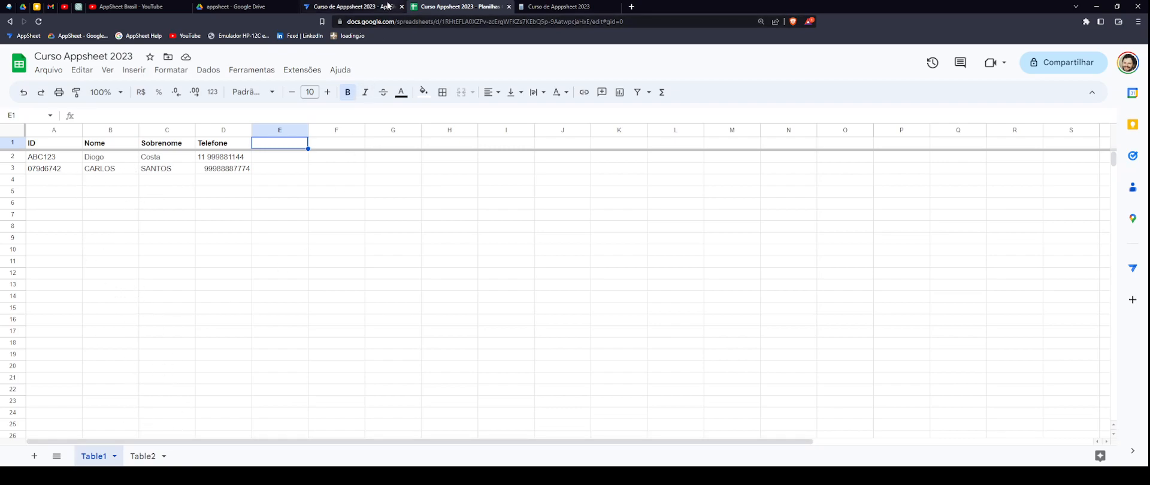
click(356, 7)
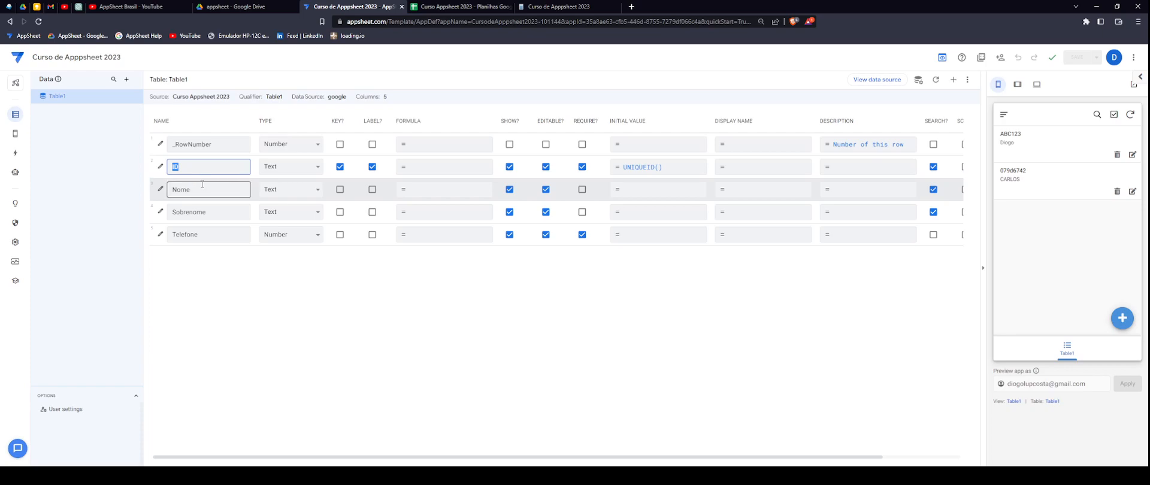
triple_click(618, 119)
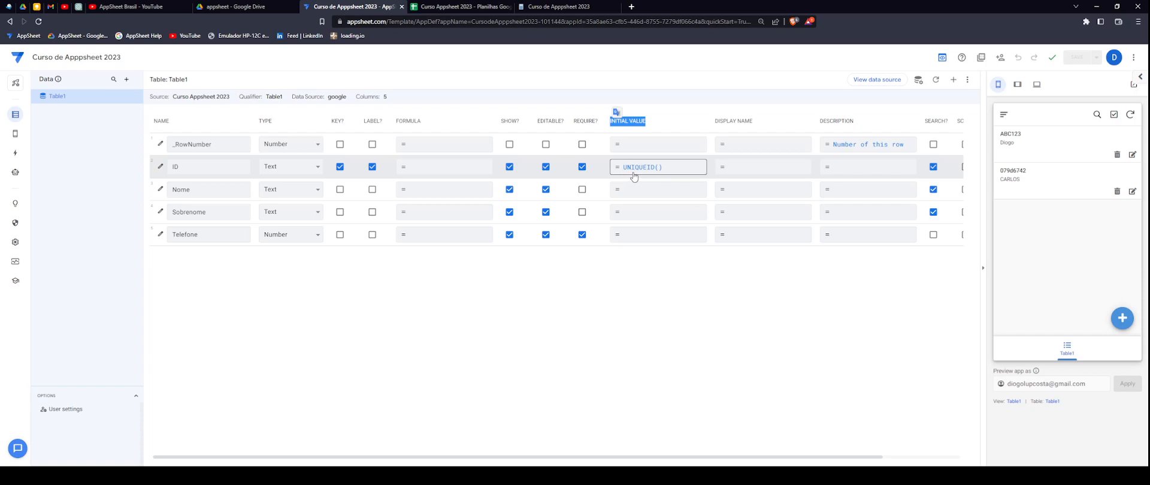
click(1123, 319)
double_click(1029, 159)
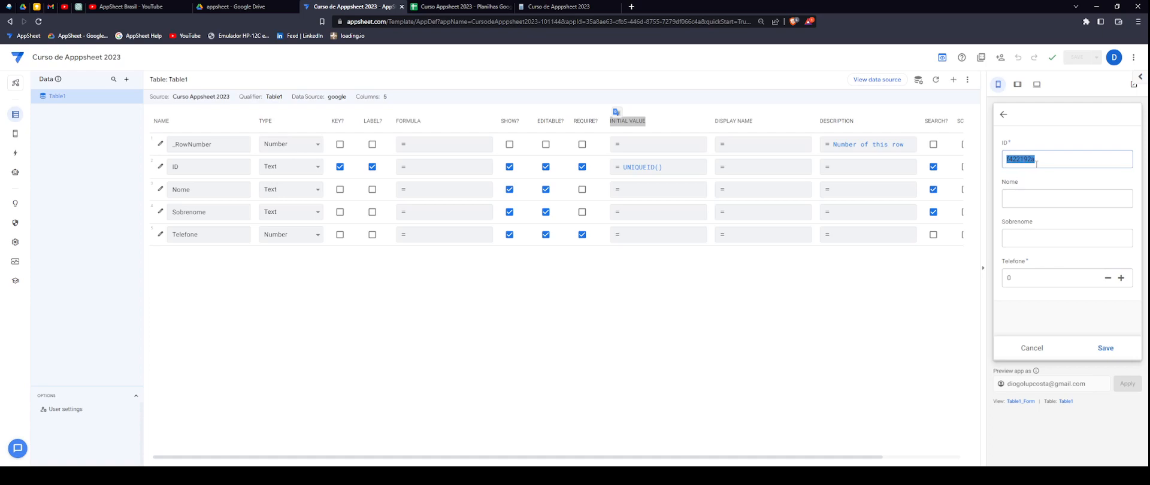
click(1033, 344)
click(1118, 317)
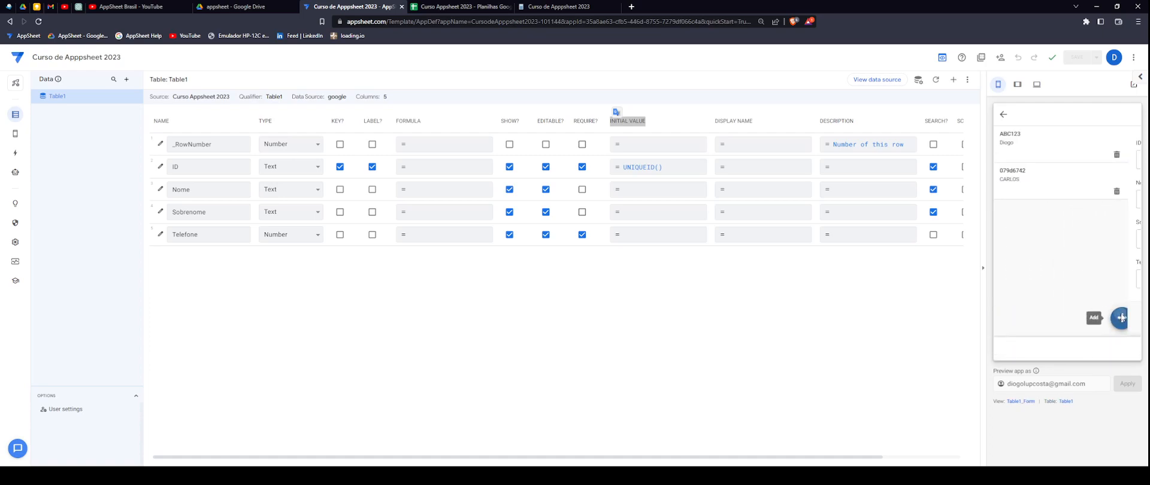
double_click(1020, 160)
click(1032, 349)
click(1118, 317)
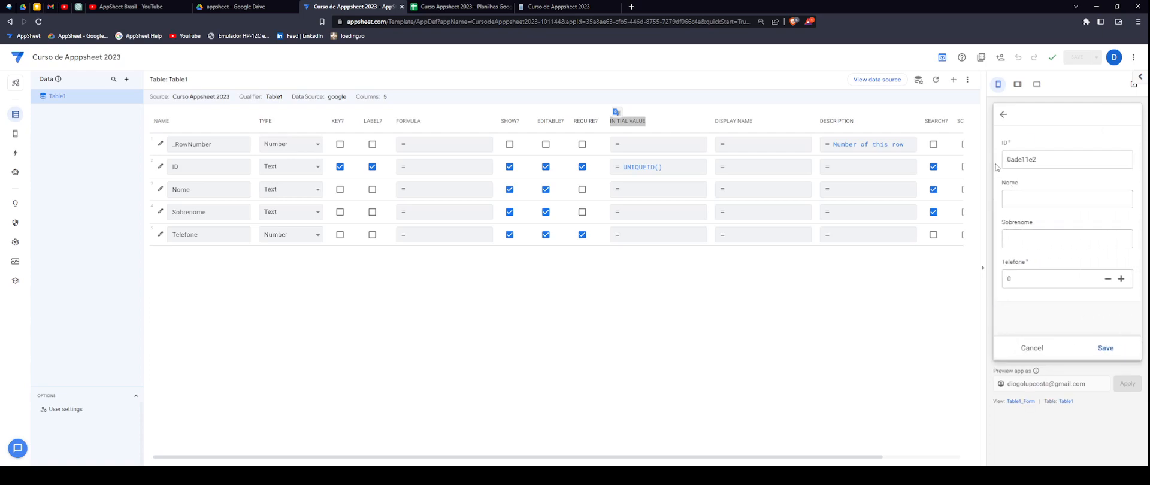
click(1033, 350)
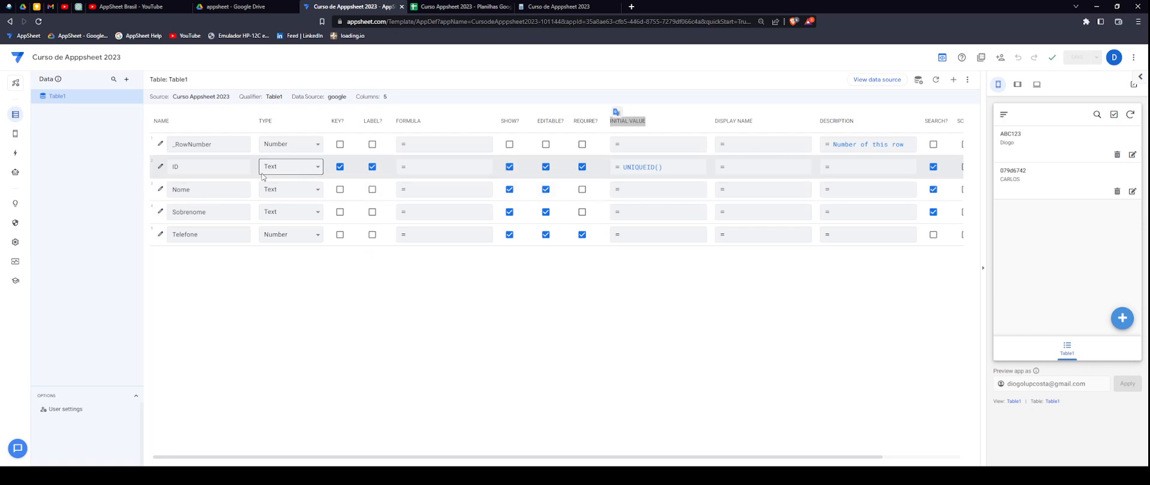
- Point out the ID, Nome and Sobrenome column names in Table1's column settings
double_click(175, 166)
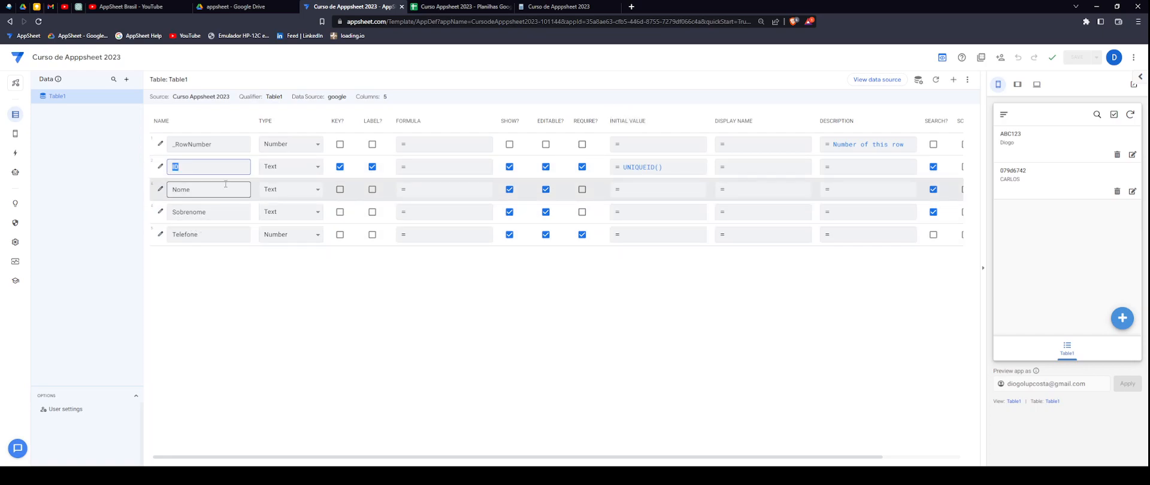
drag(222, 190, 151, 191)
double_click(206, 214)
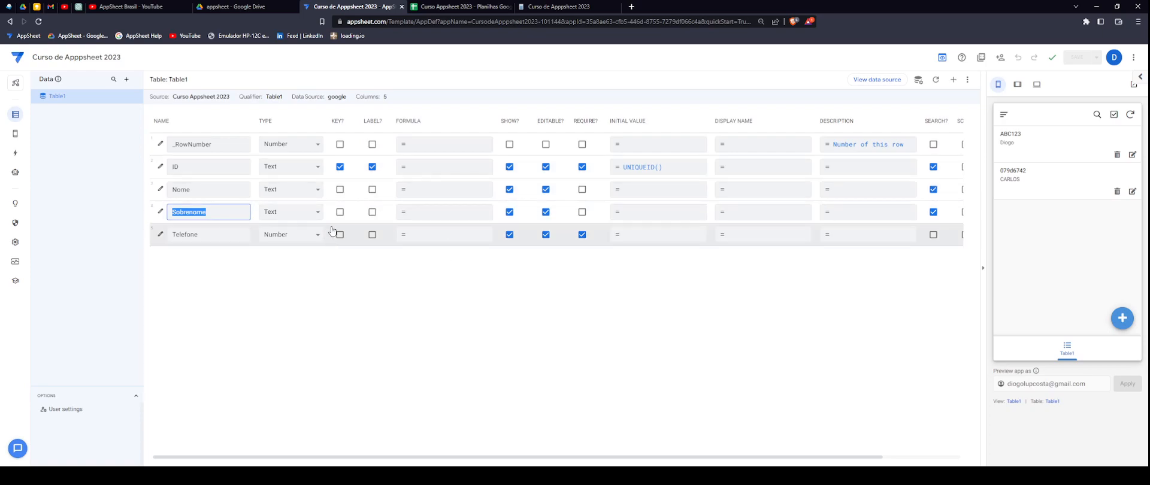
click(249, 259)
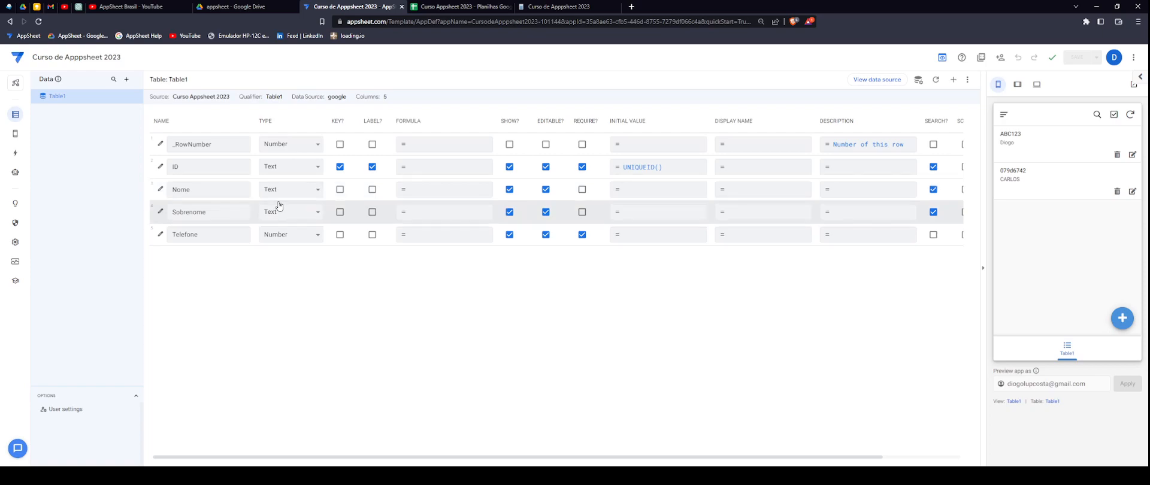
- Make Nome the only label column with type Name, then open the preview's new-record form
click(373, 190)
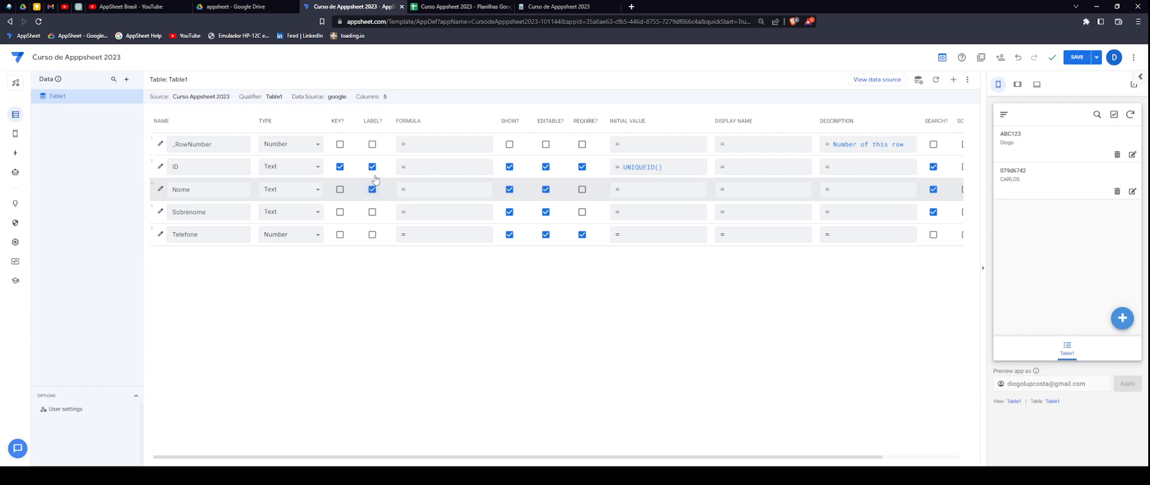
click(372, 168)
click(288, 284)
click(1132, 327)
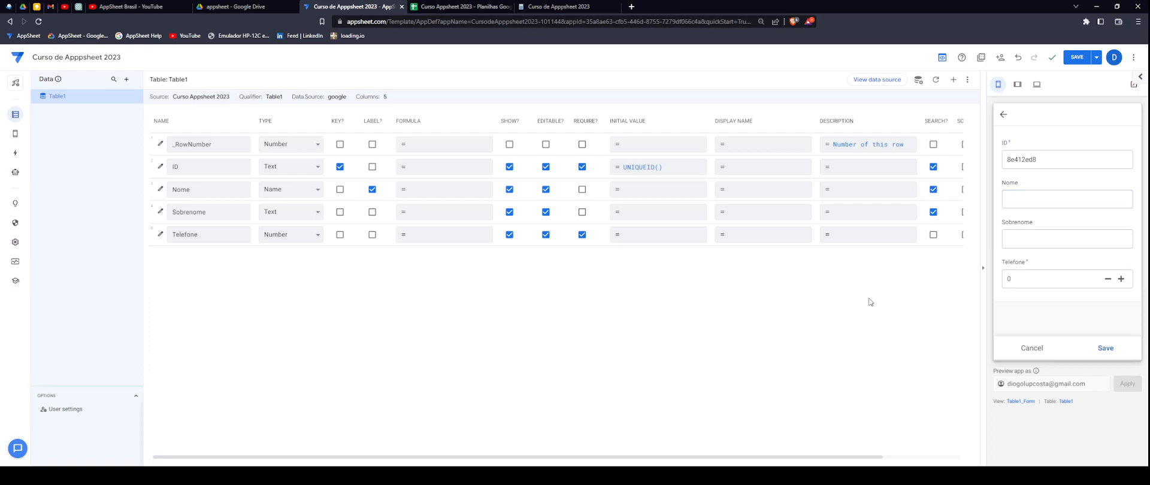
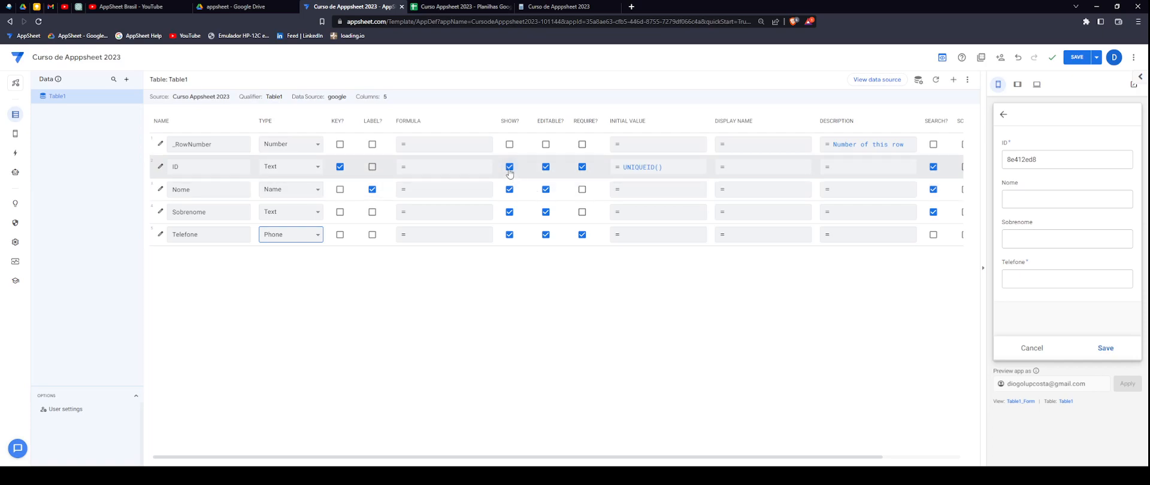
- Uncheck SHOW? for Table1's ID column, leaving Nome visible on the form
double_click(1016, 159)
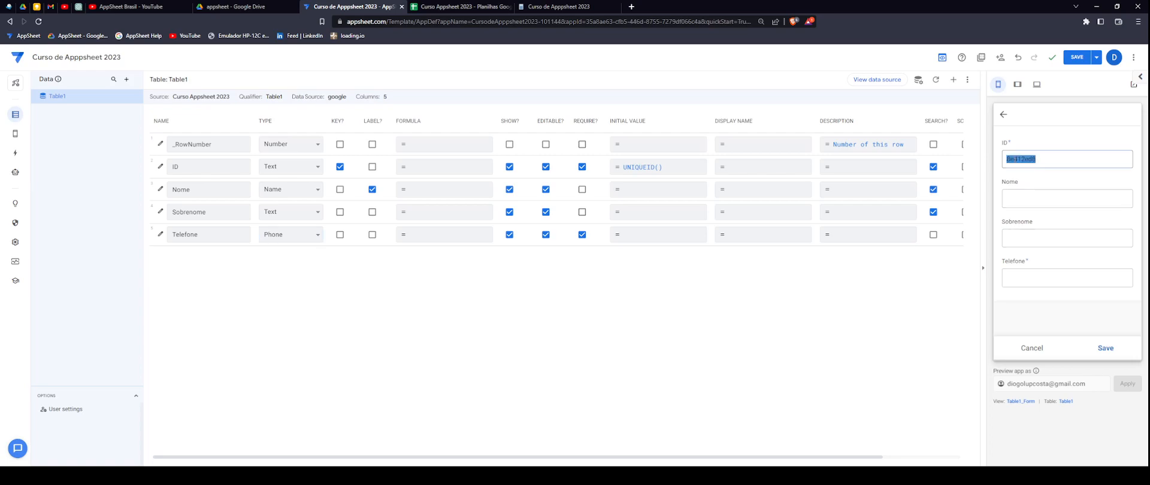
click(510, 168)
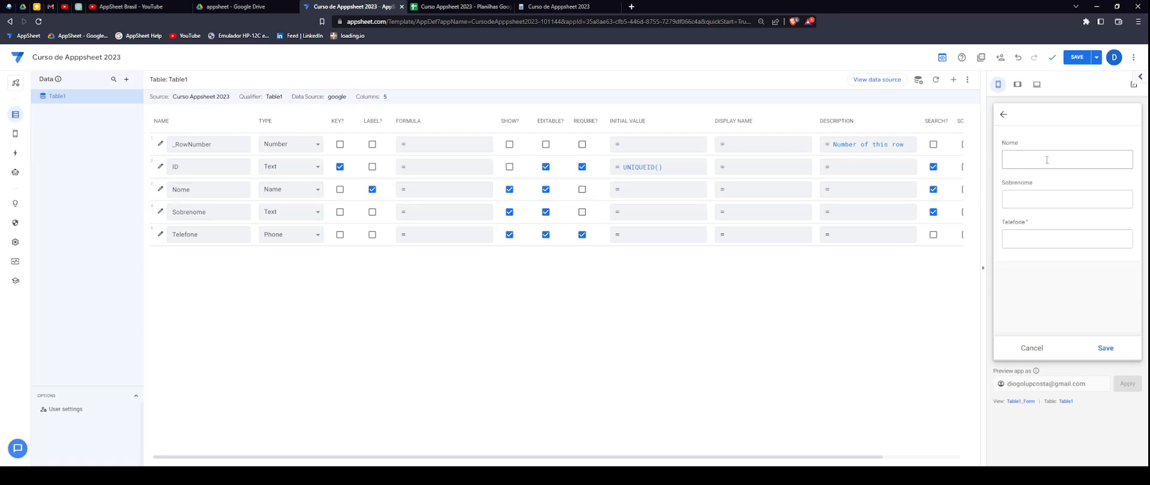
click(510, 190)
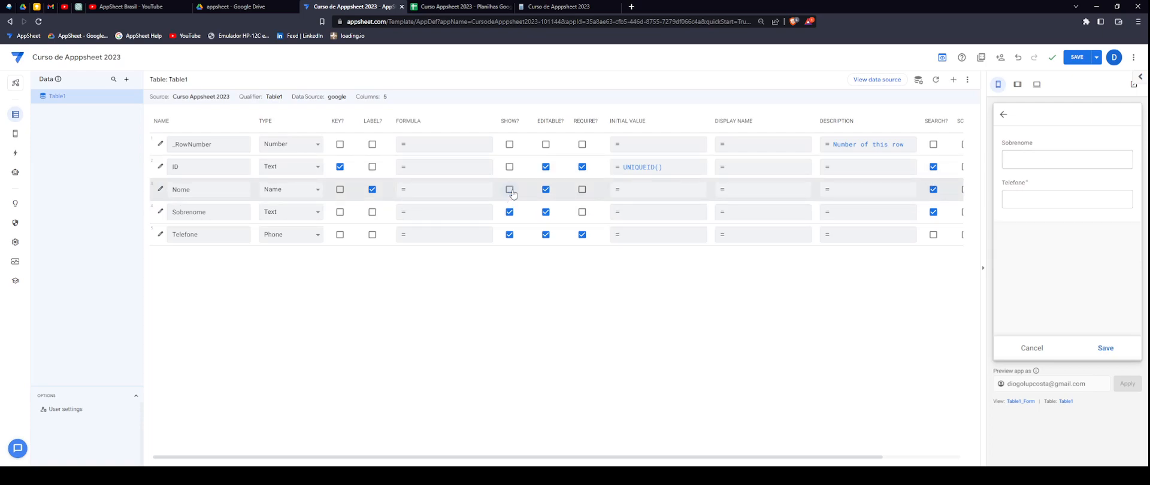
click(510, 191)
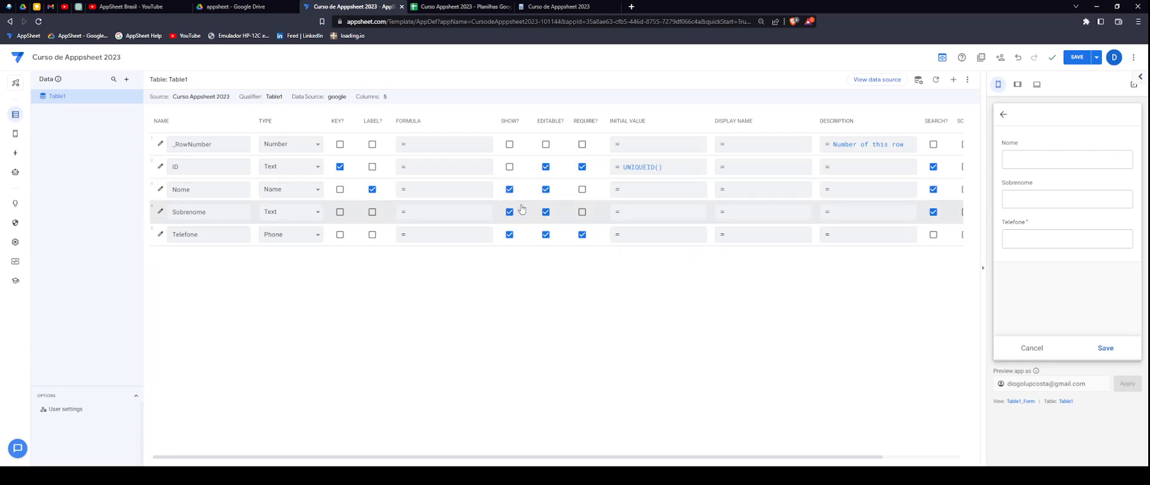
- Check REQUIRE? for Sobrenome, keeping the ID column's REQUIRE? checked
double_click(587, 121)
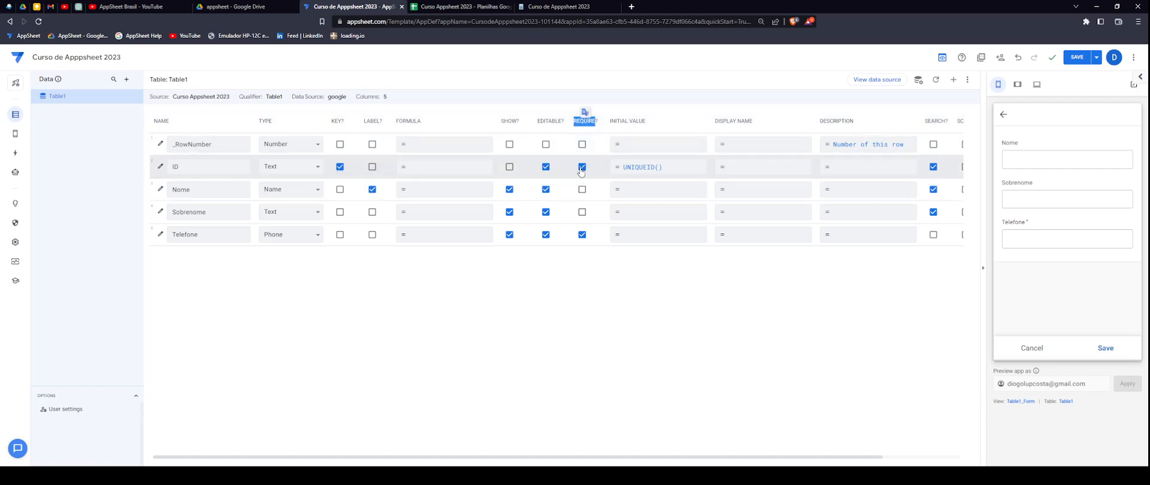
click(583, 169)
click(583, 168)
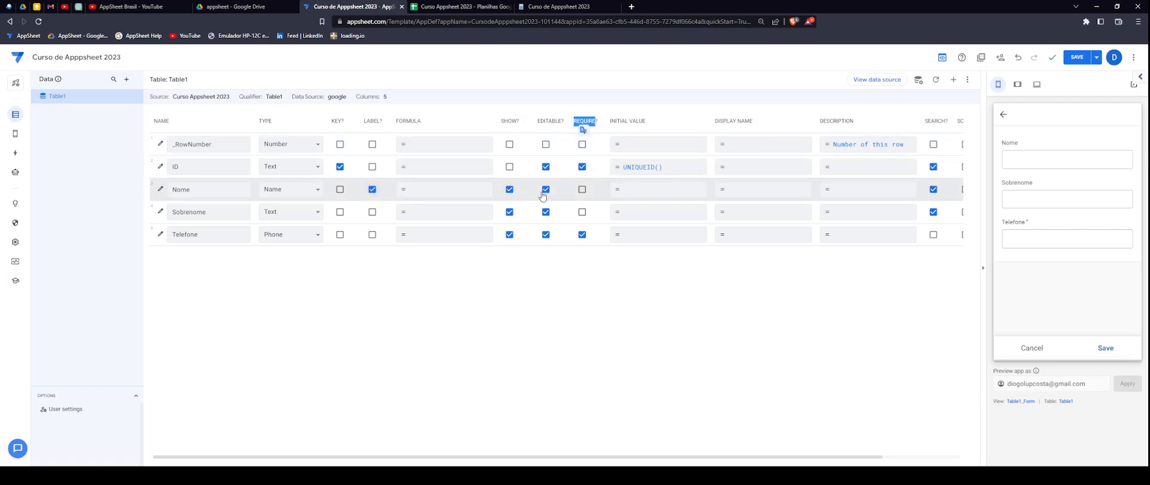
click(608, 296)
click(582, 212)
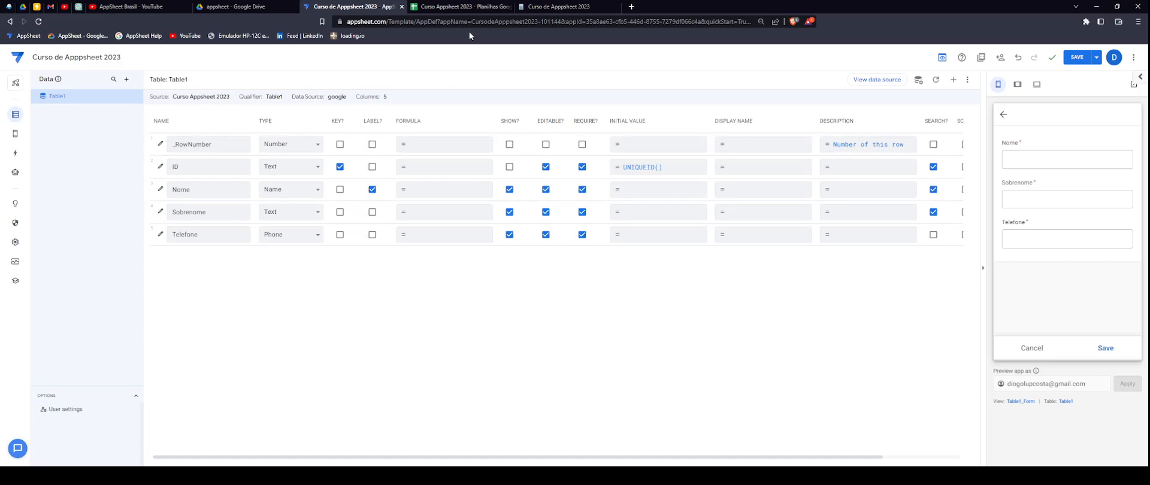
click(471, 9)
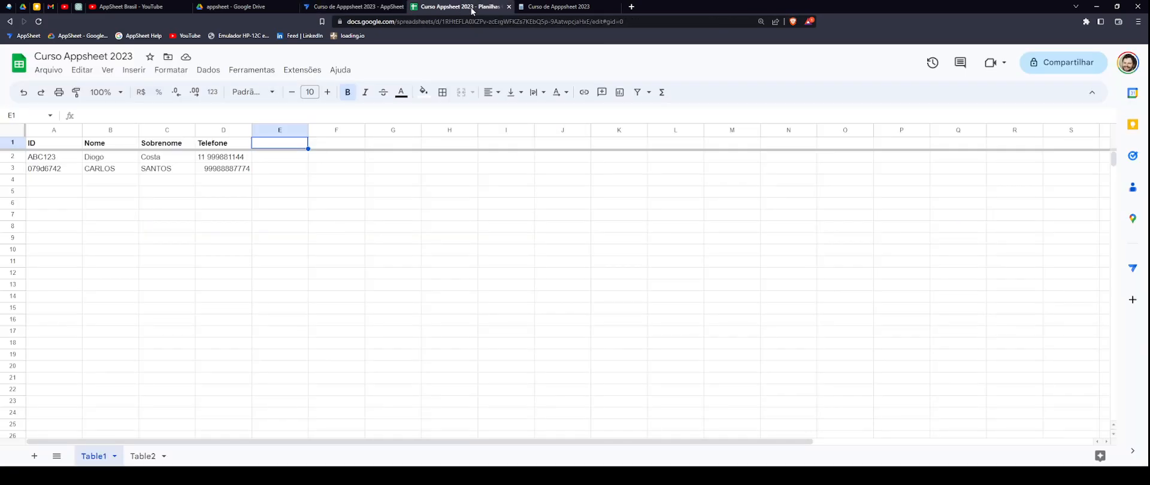
click(354, 7)
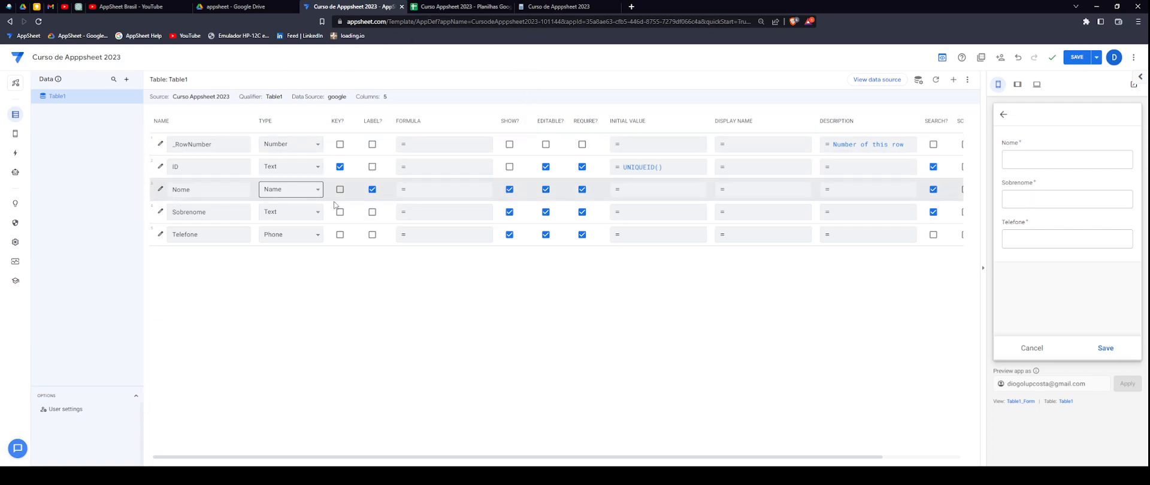
- Save the app's column changes and switch to the AppSheet Brasil YouTube channel page
click(1076, 57)
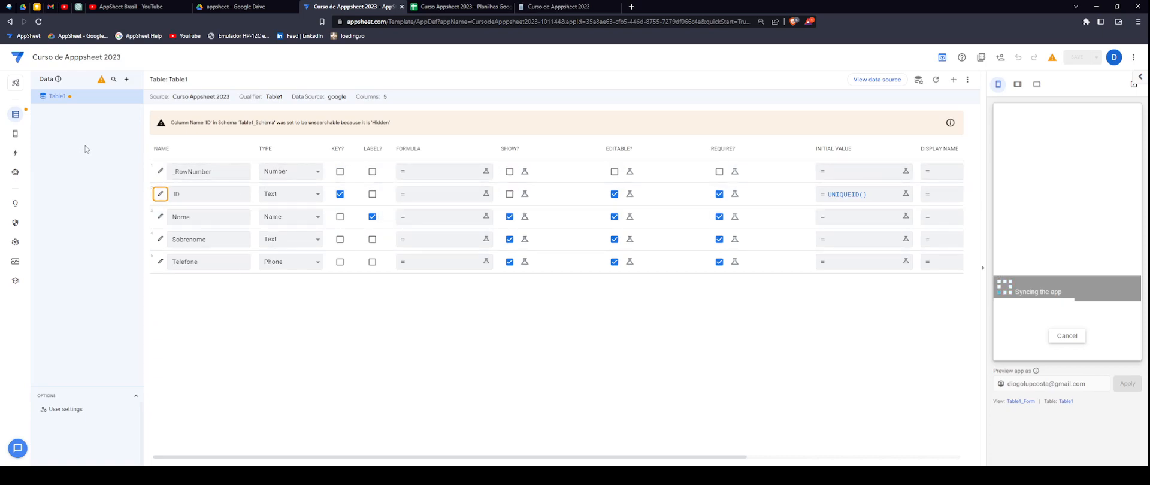
mouse_move(17, 136)
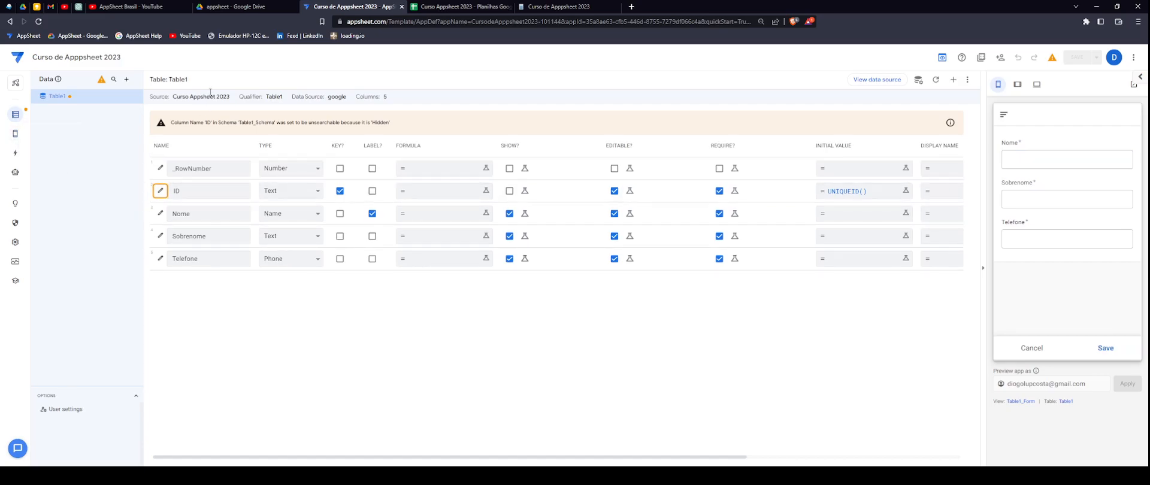
click(148, 7)
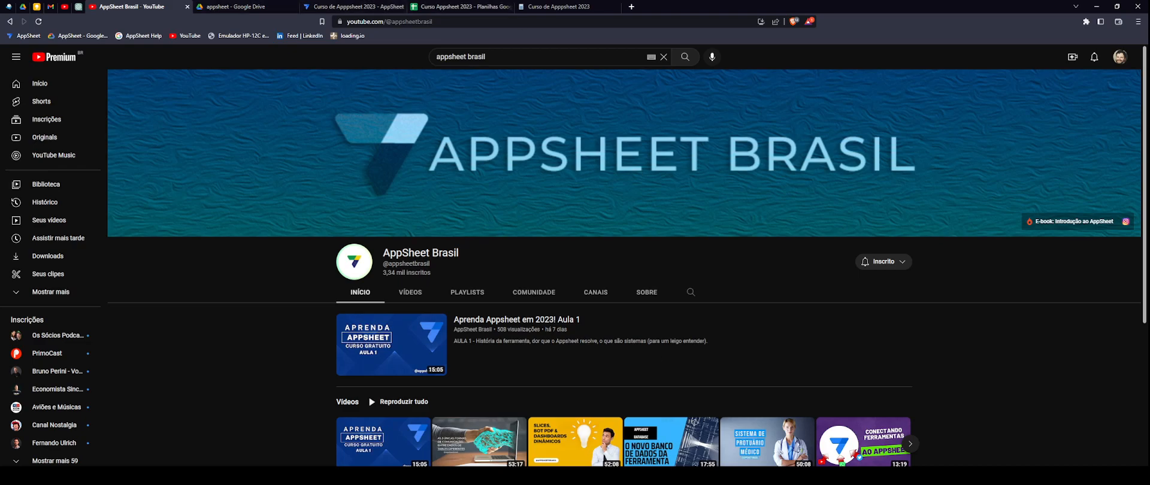